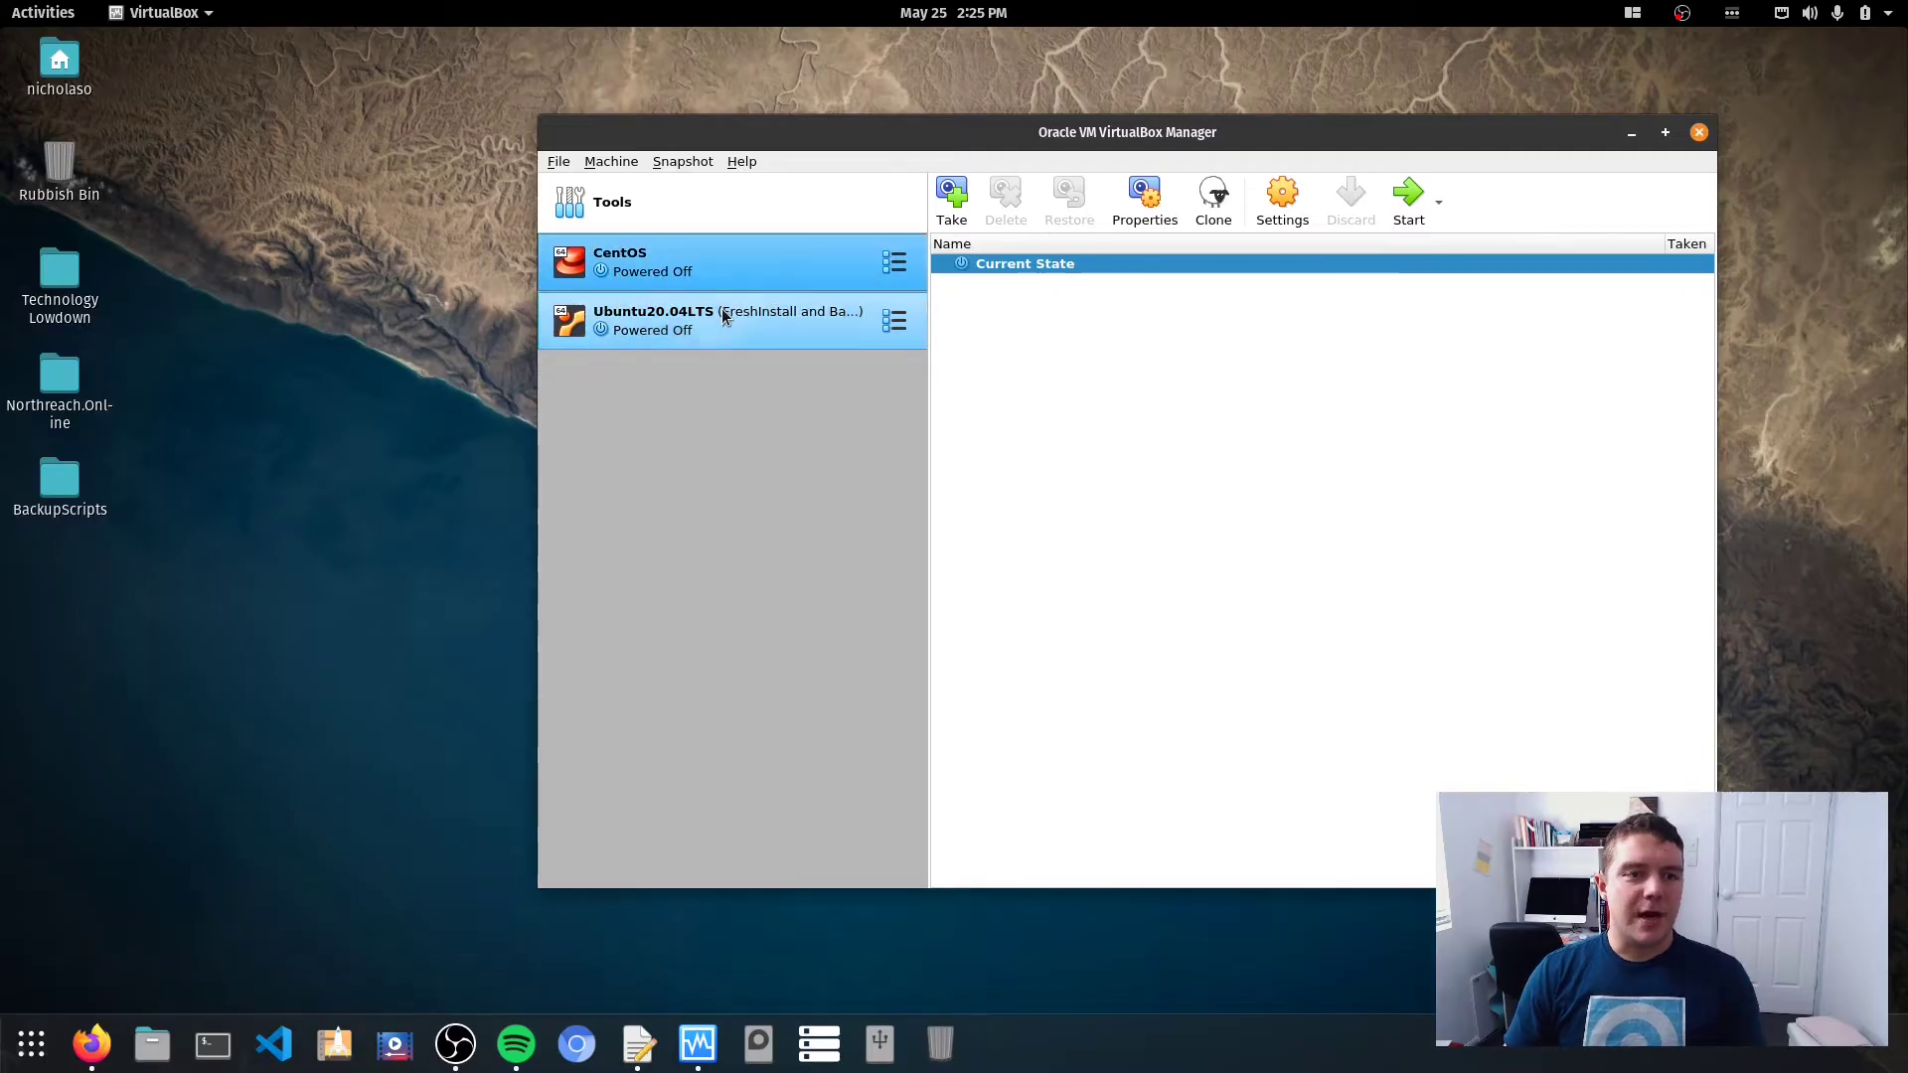
# Start the Ubuntu20.04LTS VM, maximize its window, and dismiss the keyboard auto-capture notice.
pyautogui.click(725, 311)
pyautogui.click(1408, 198)
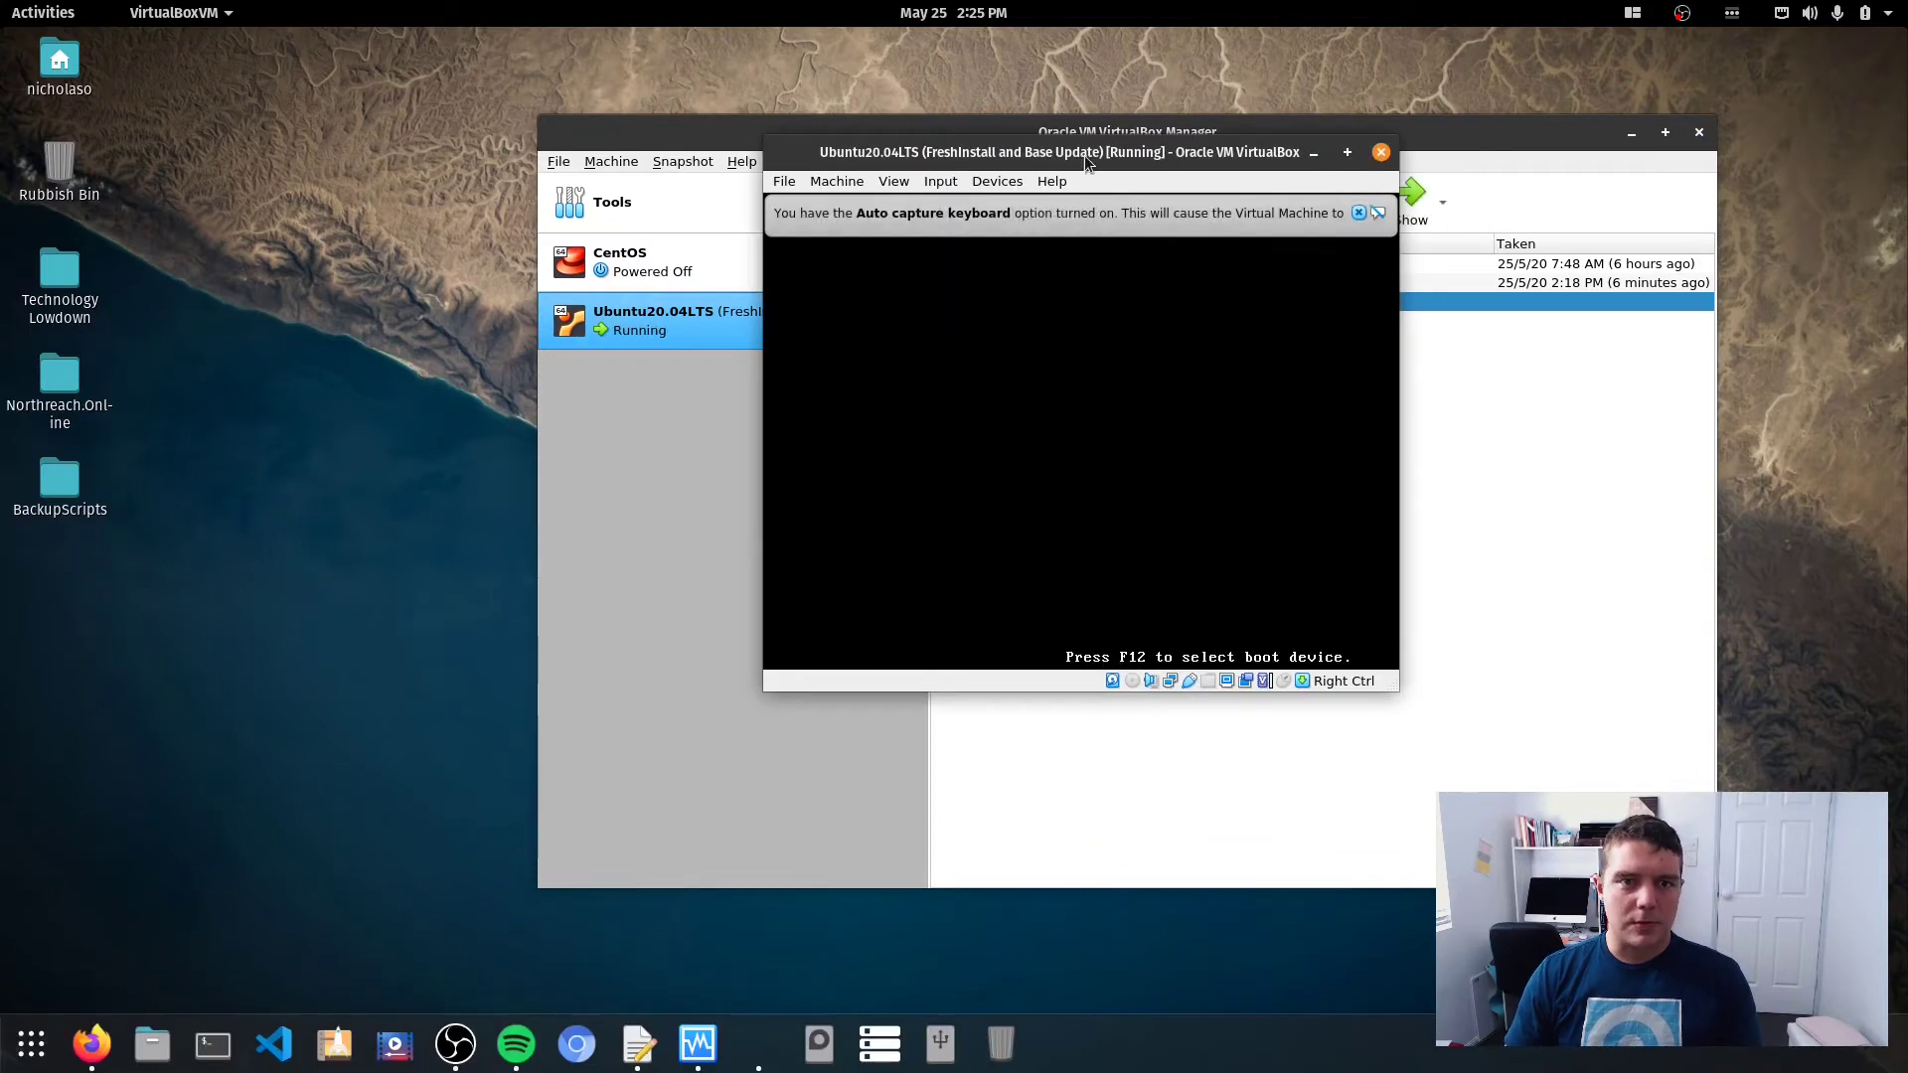
pyautogui.moveTo(1081, 157); pyautogui.dragTo(931, 5)
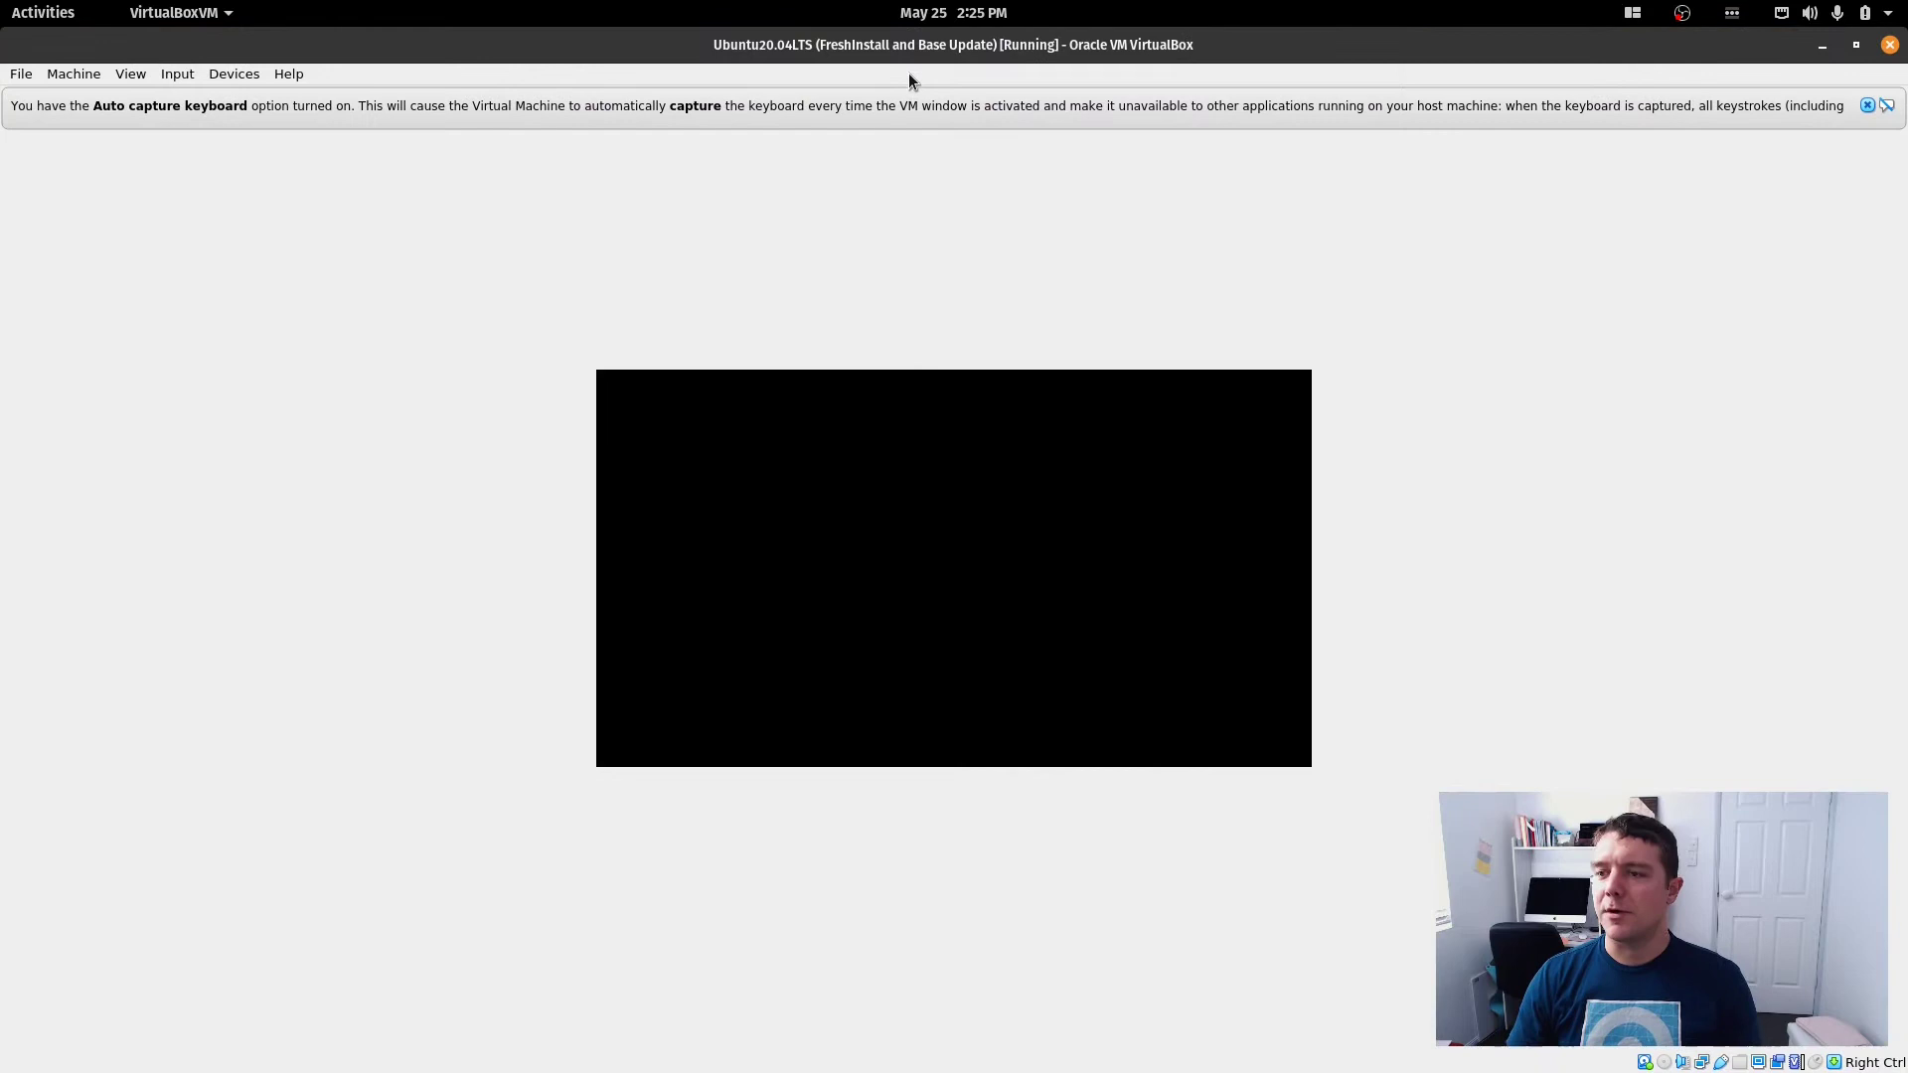
pyautogui.click(1867, 105)
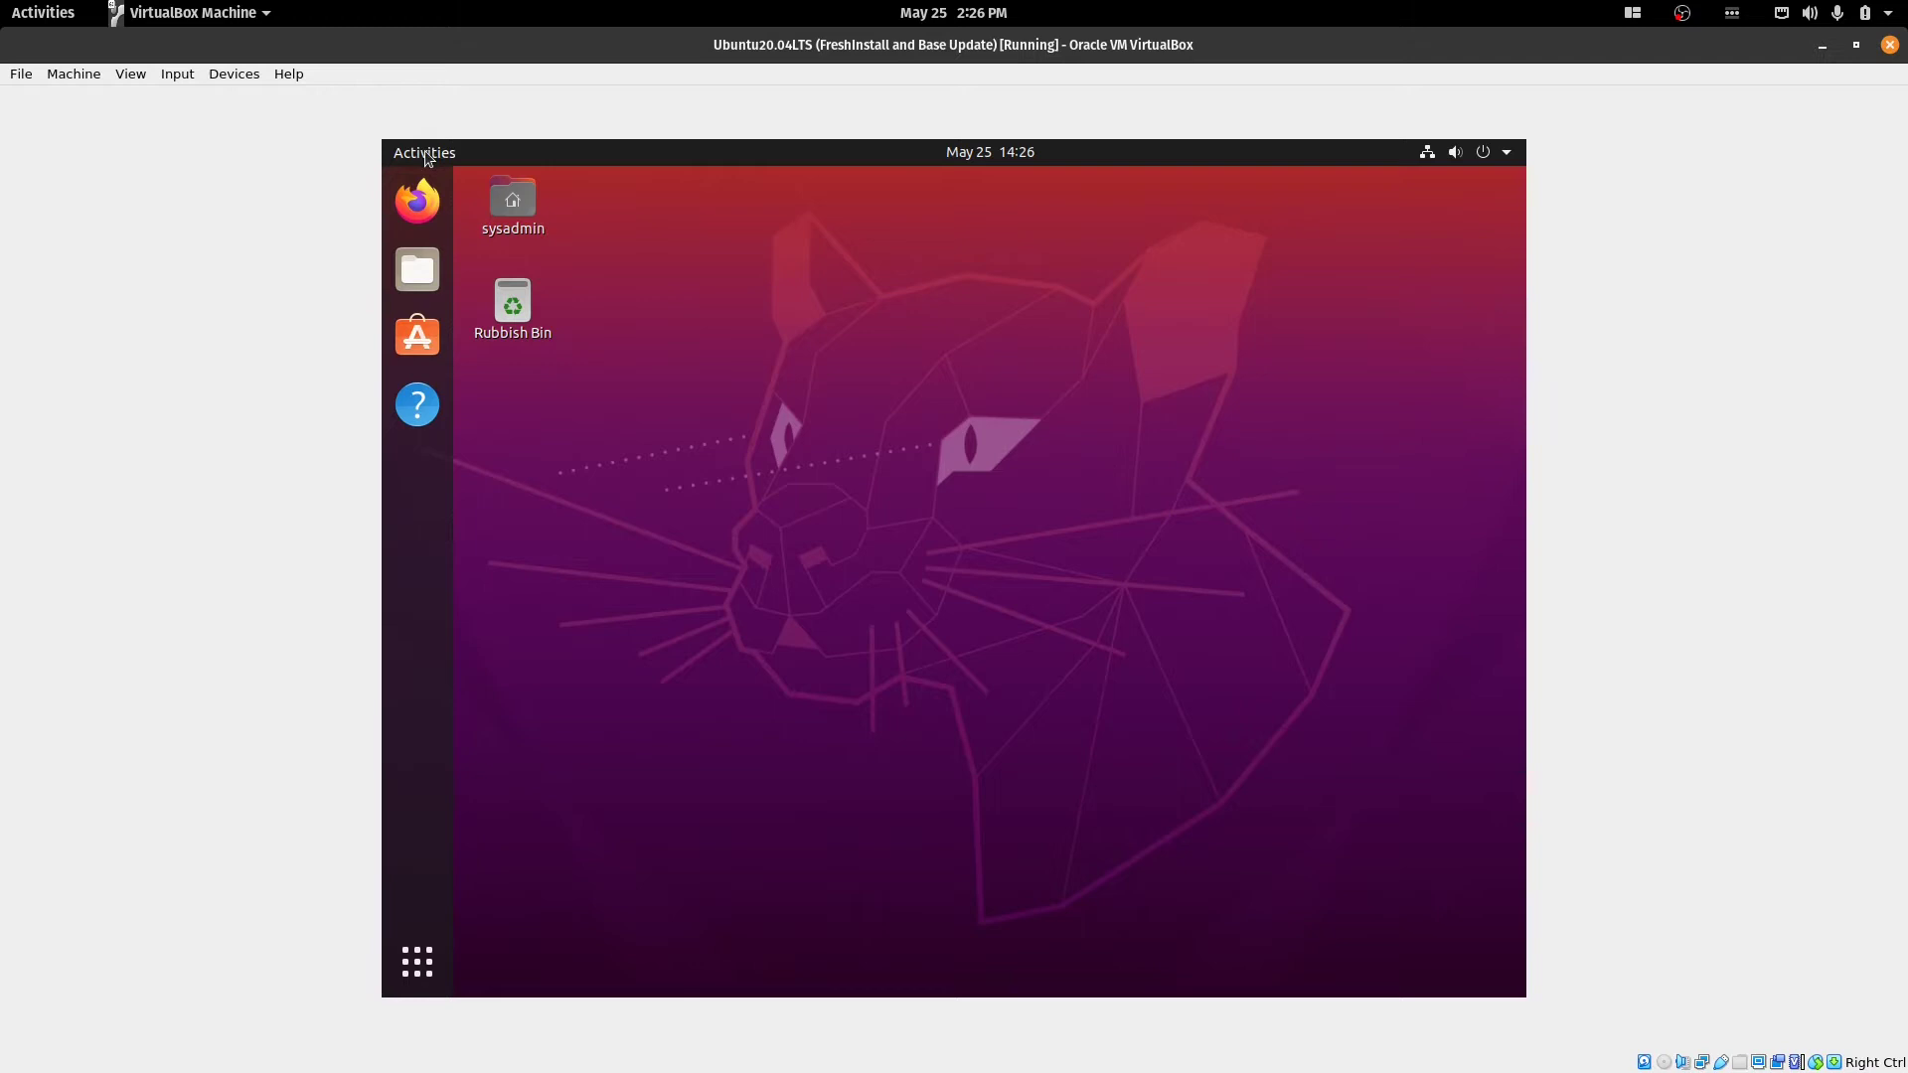
# Launch Terminal in the guest by searching 'termi' from the application grid.
pyautogui.click(425, 157)
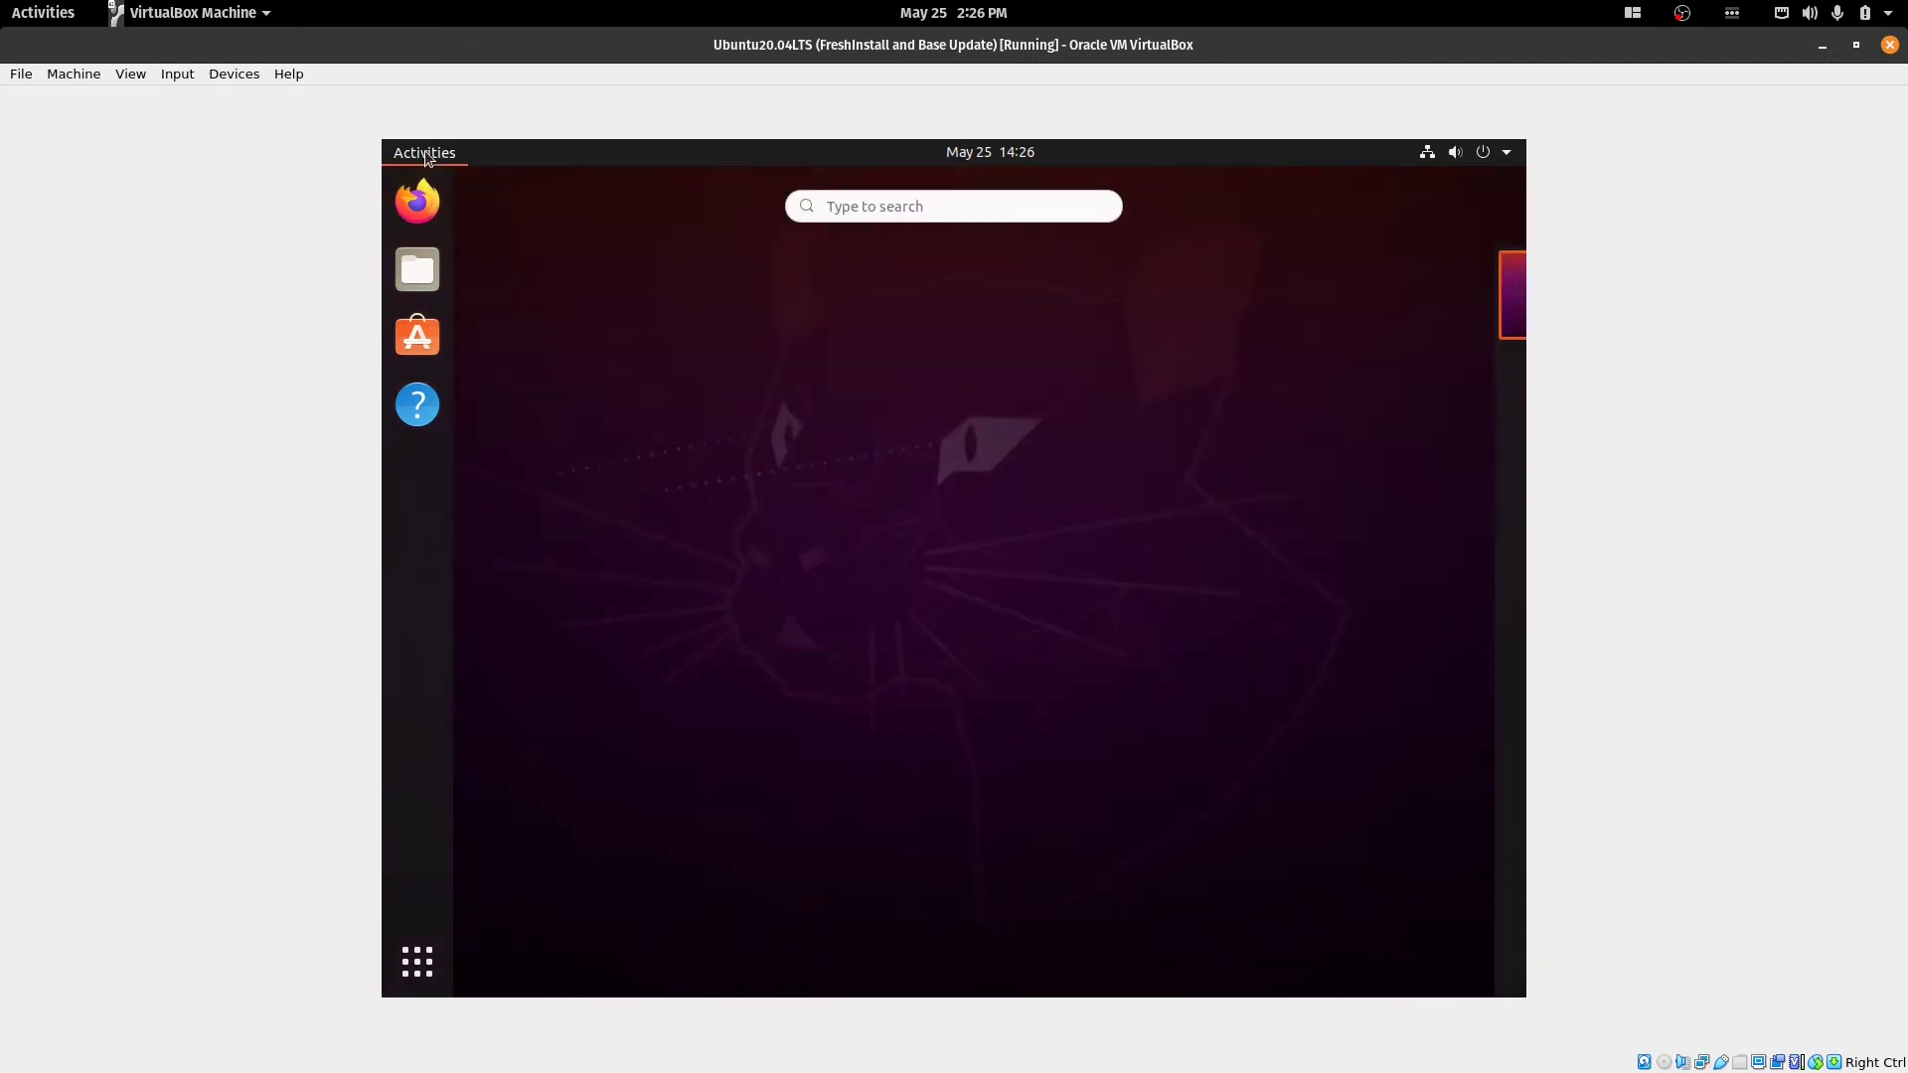
pyautogui.click(425, 157)
pyautogui.press('super')
pyautogui.click(430, 971)
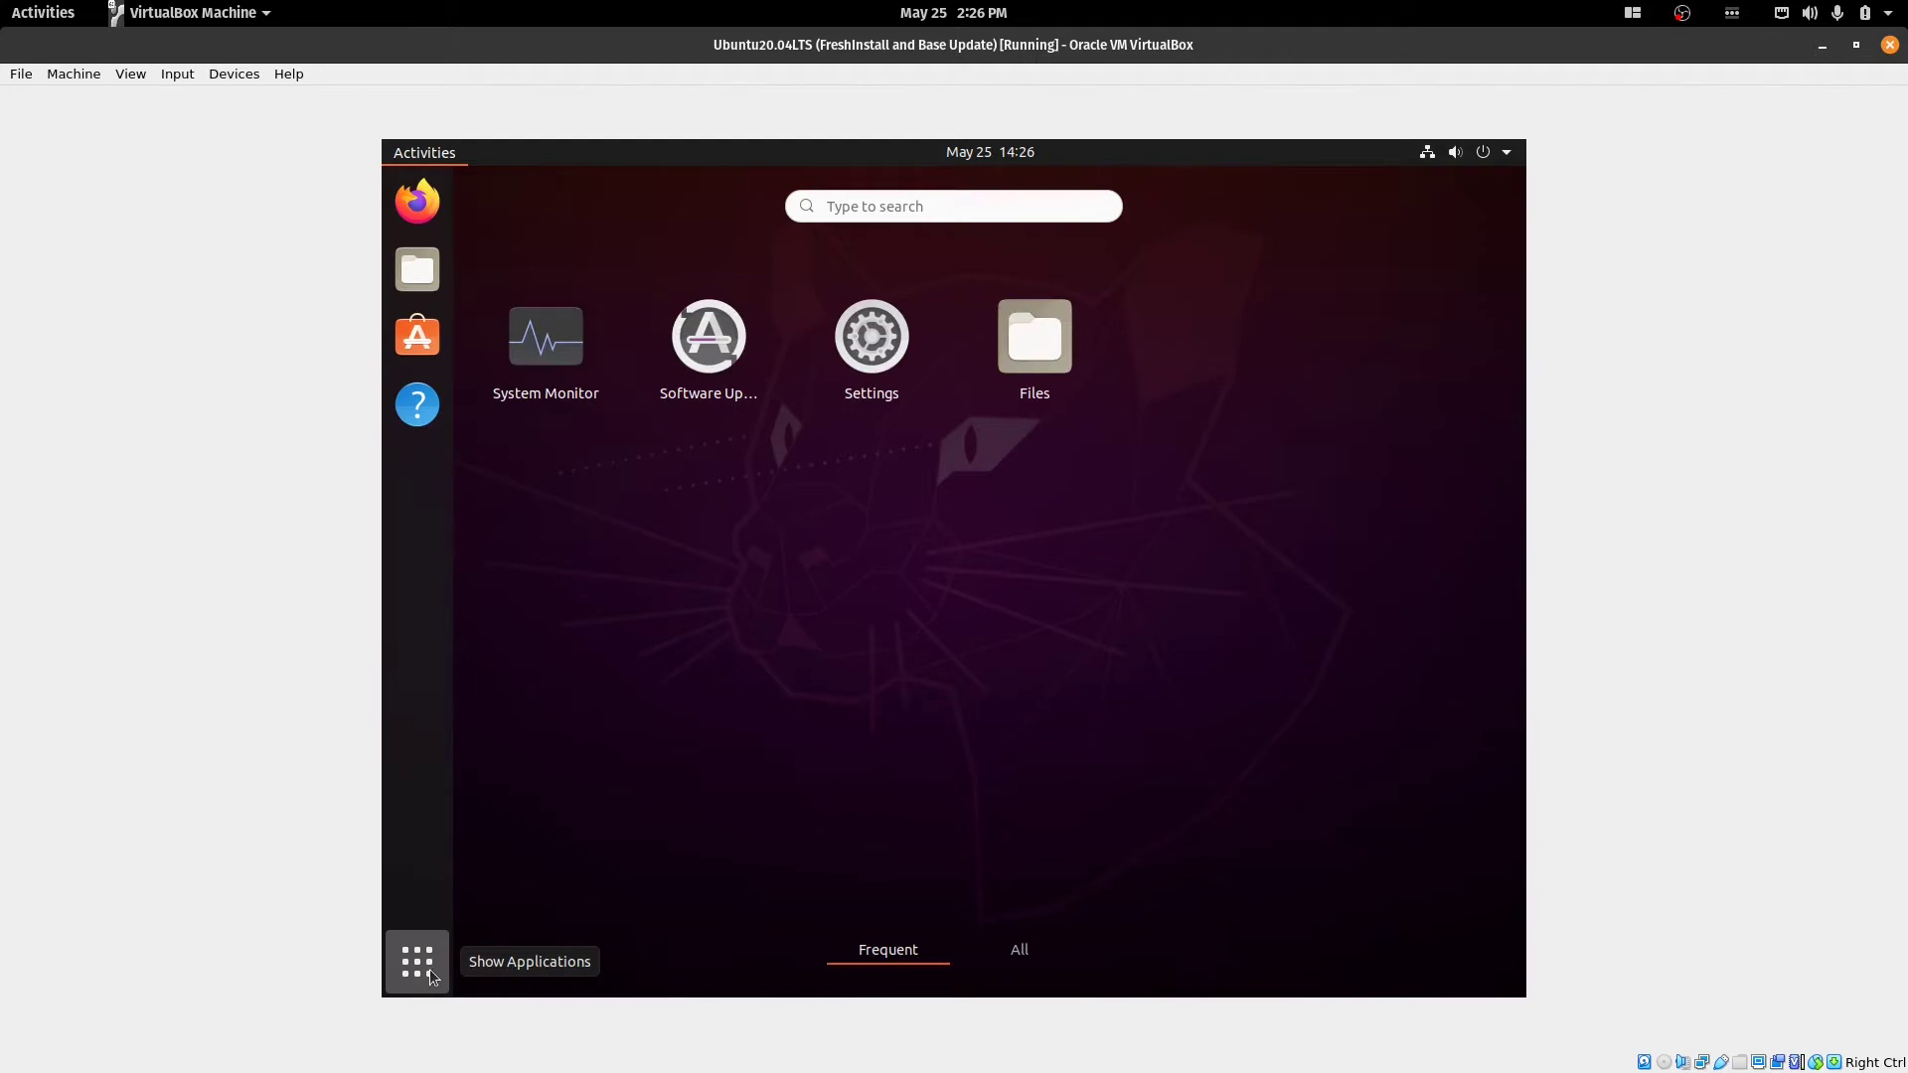
pyautogui.click(1021, 956)
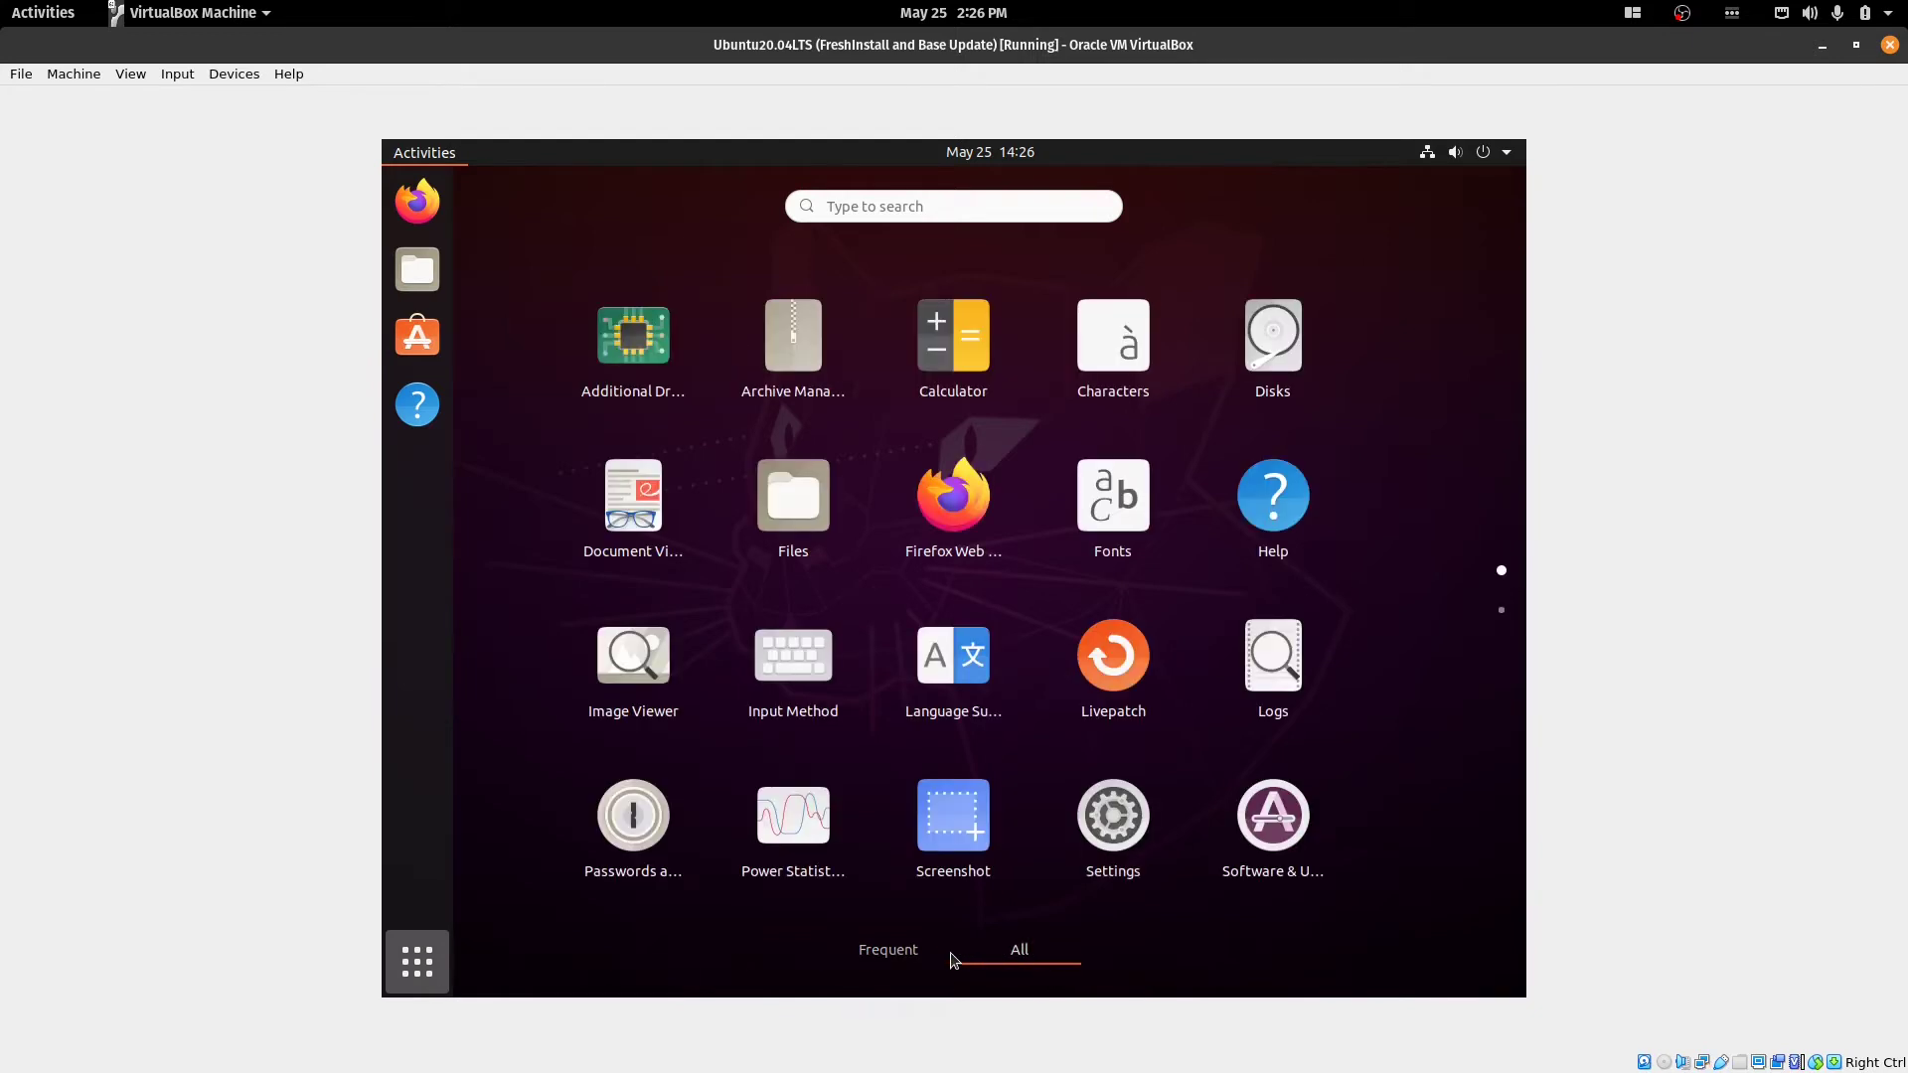
pyautogui.scroll(-1, 626, 860)
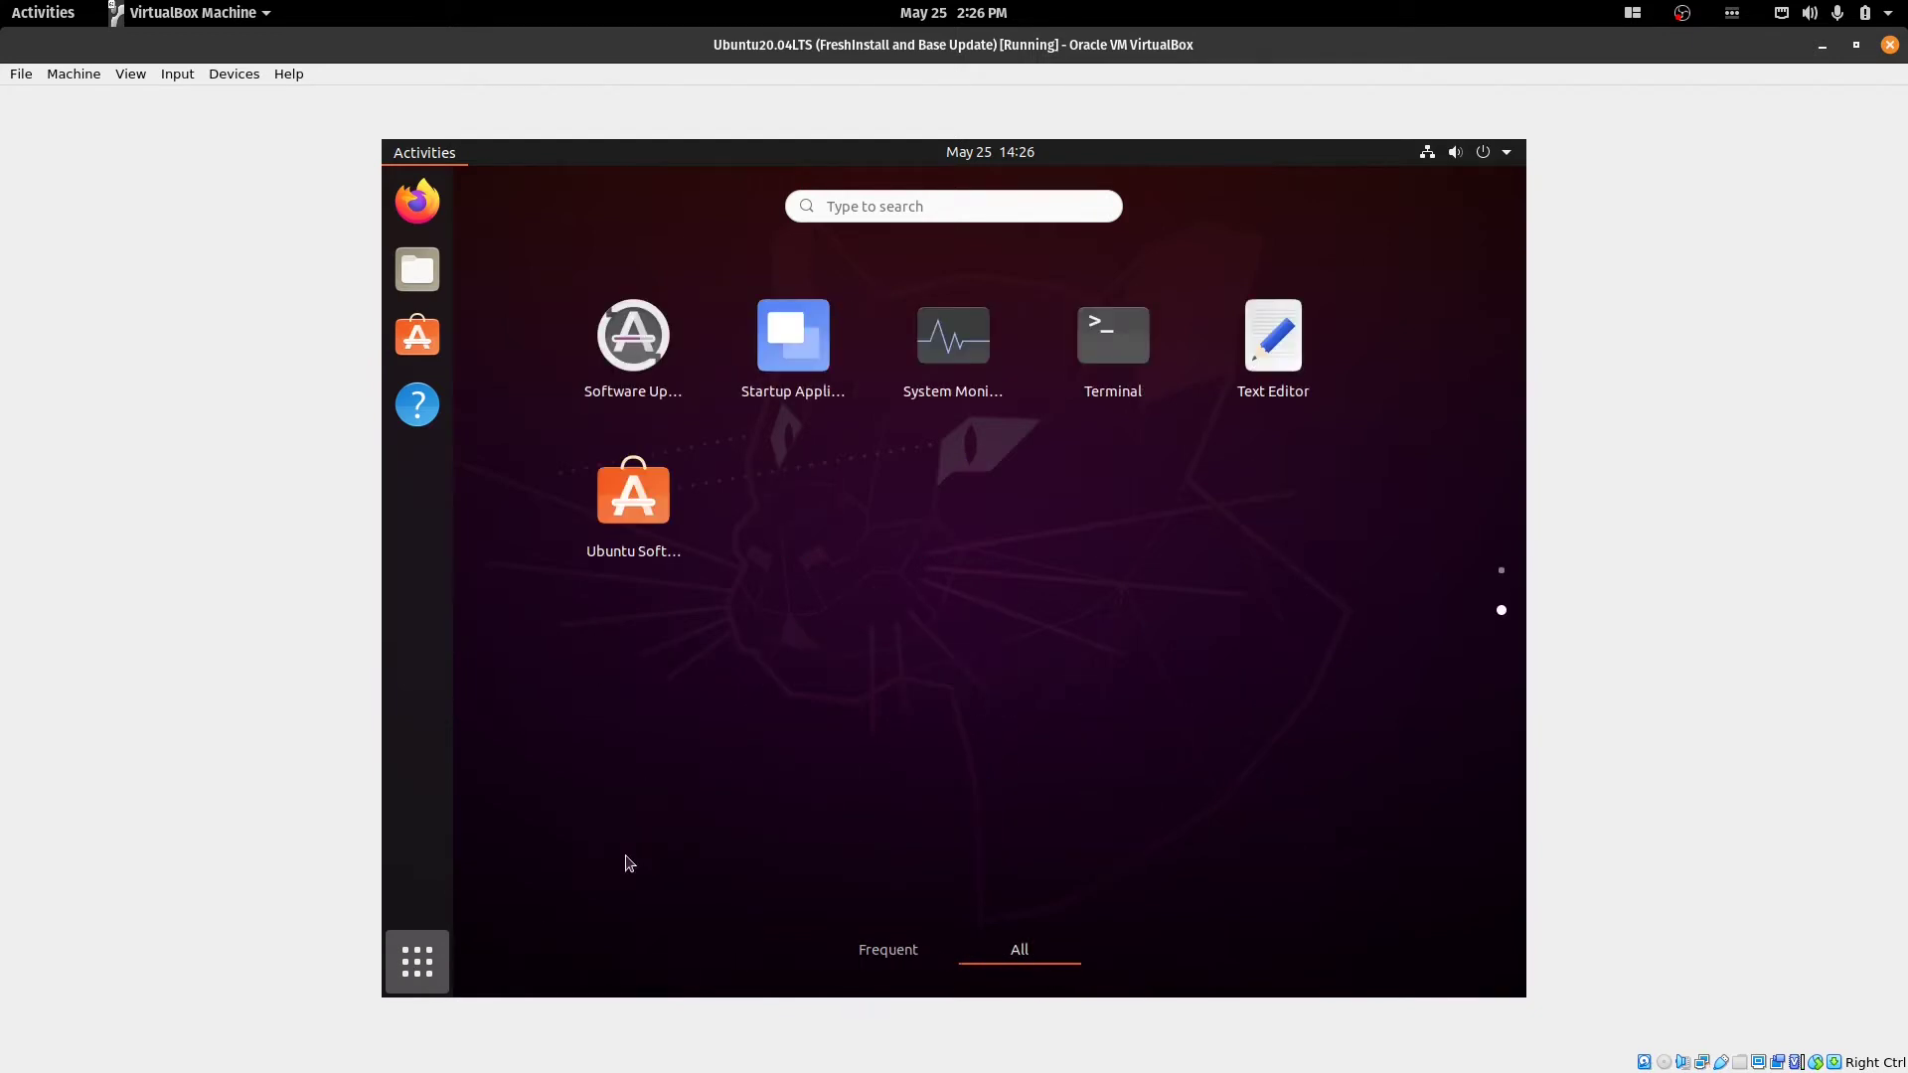
pyautogui.click(392, 956)
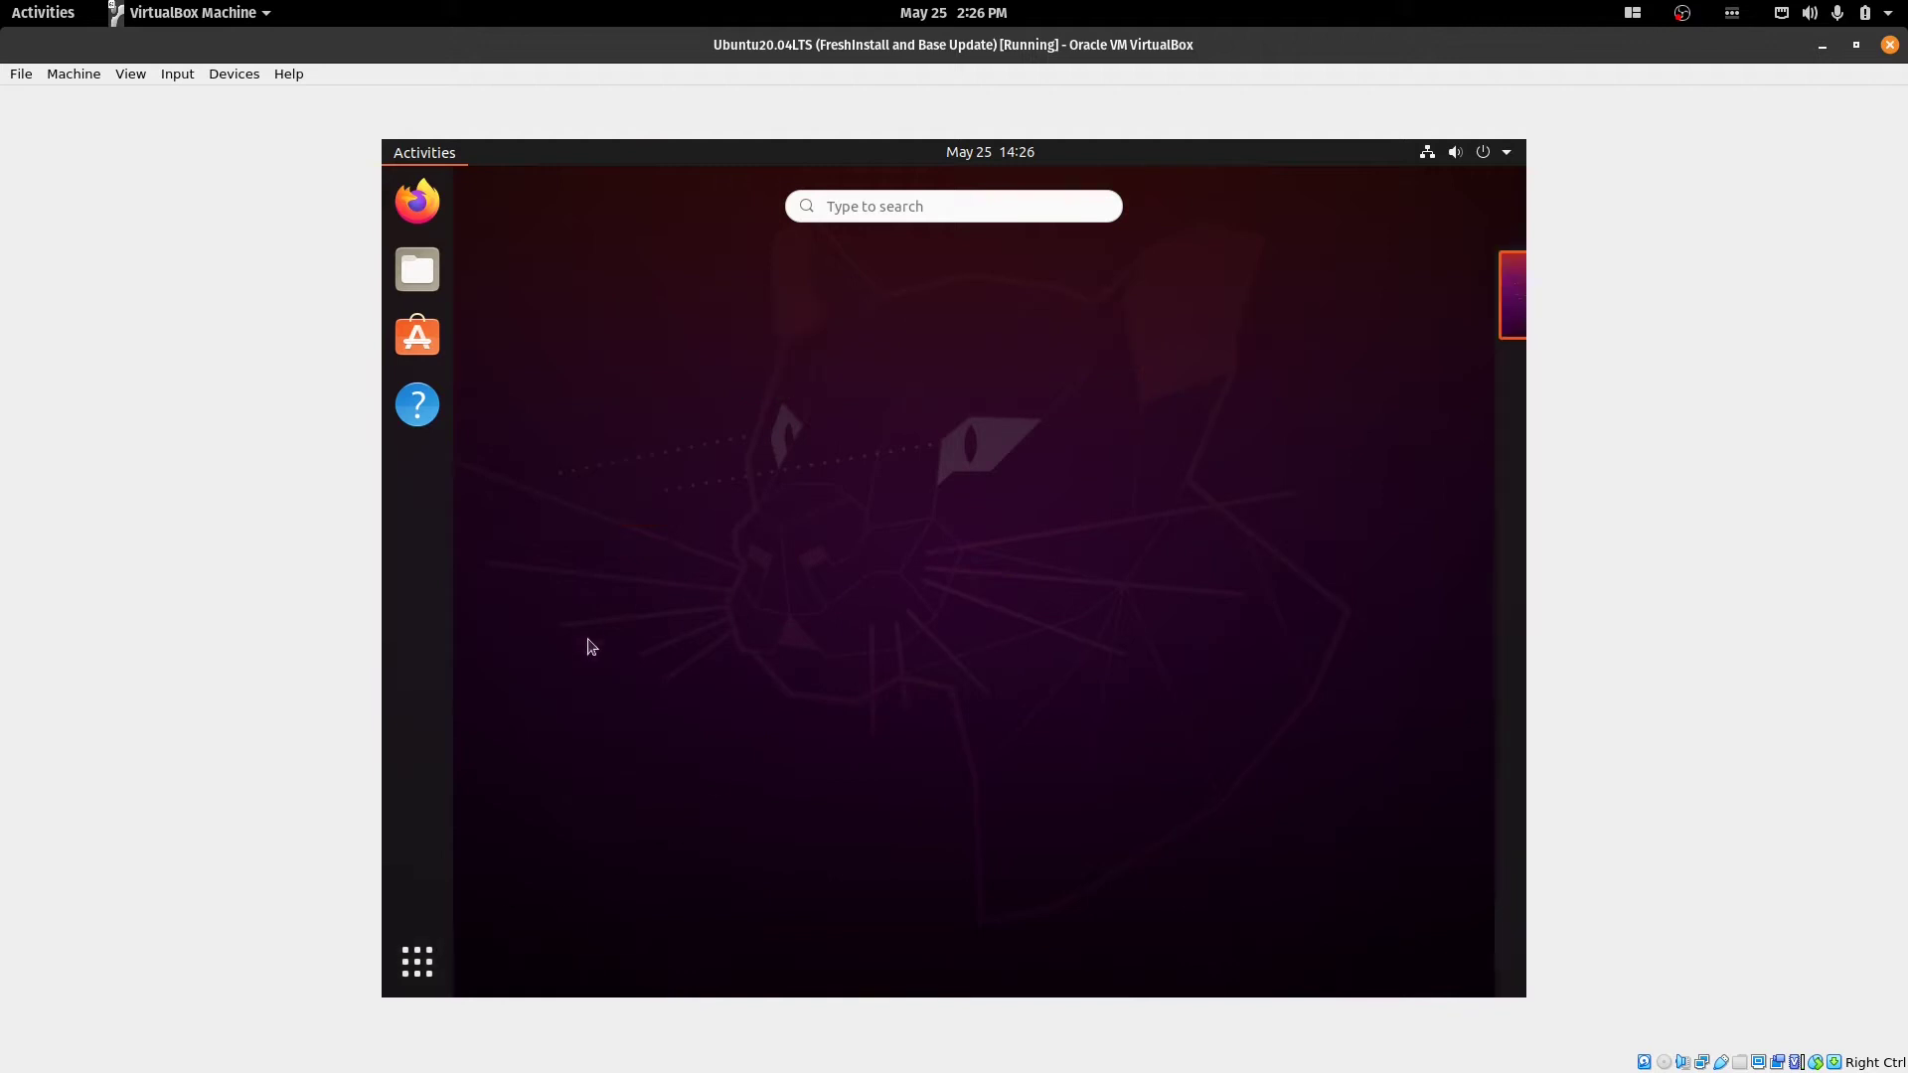
pyautogui.click(428, 969)
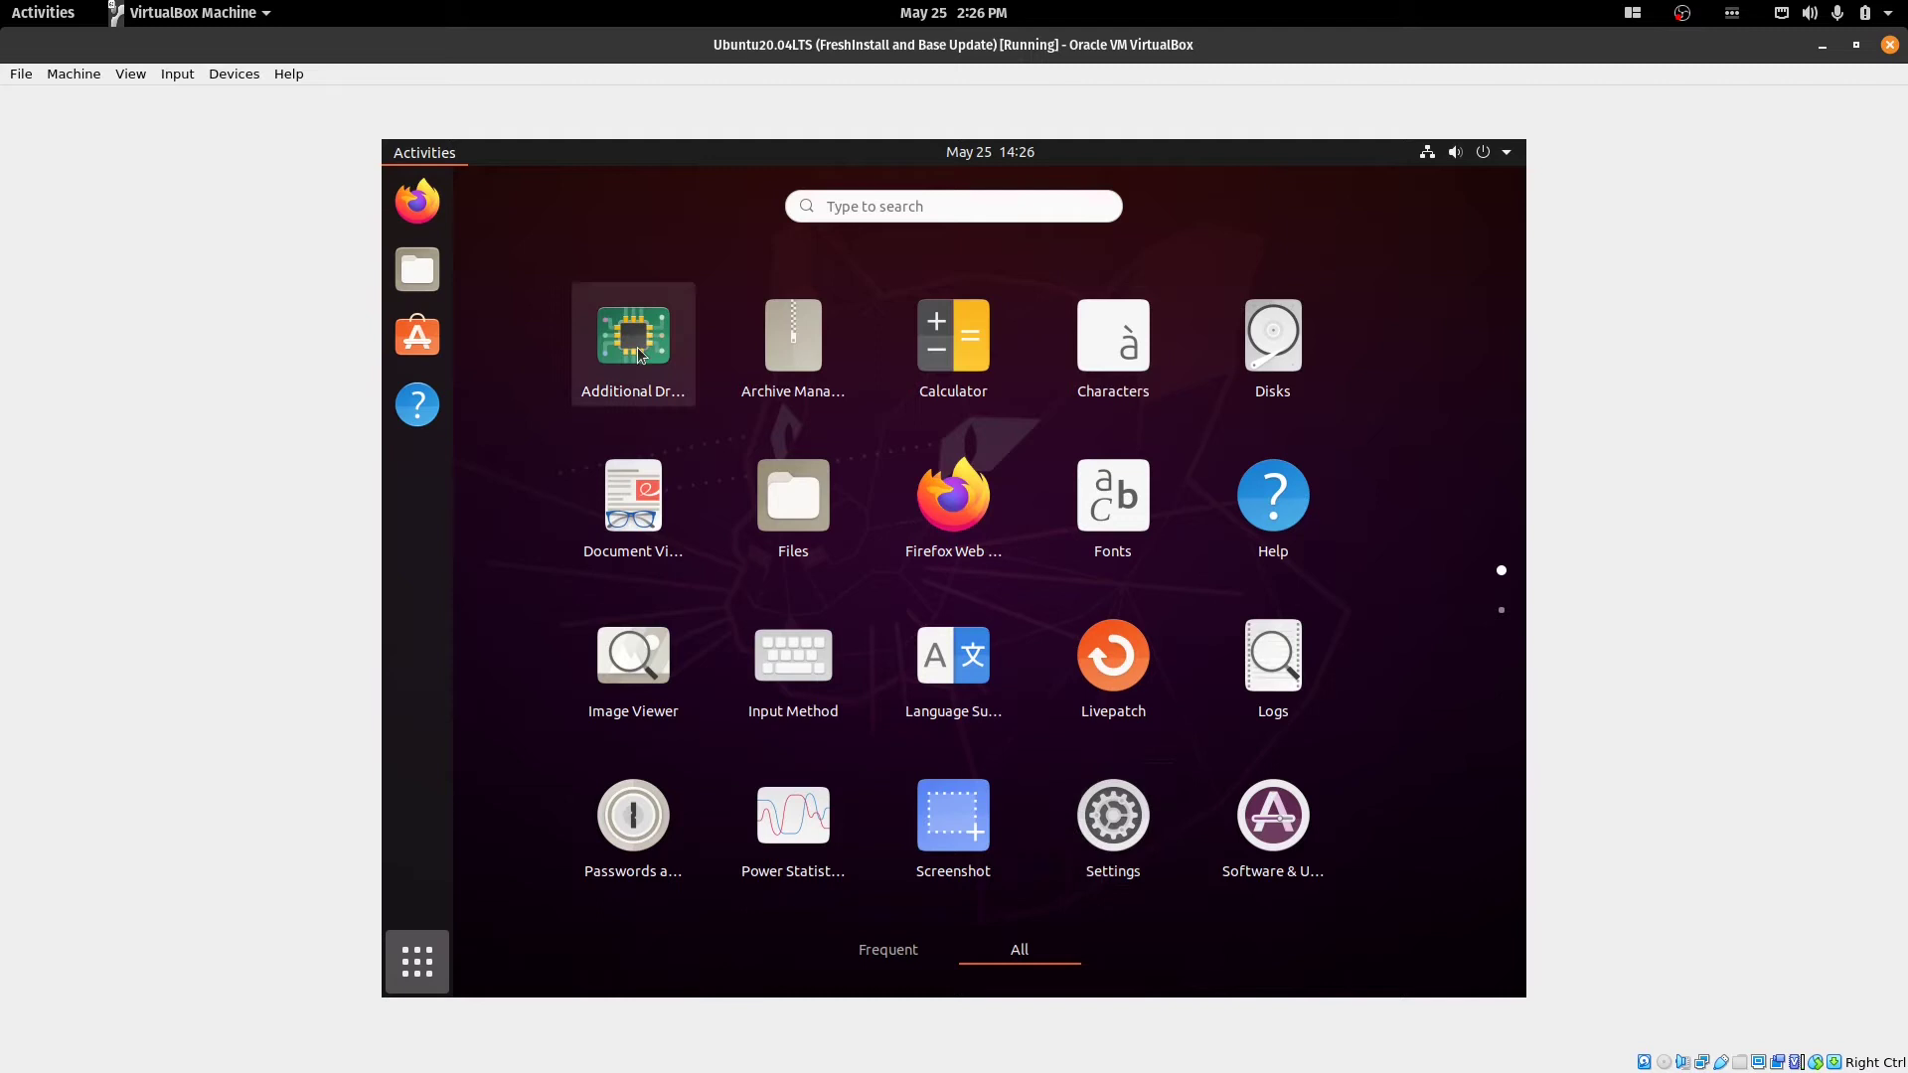
pyautogui.click(419, 157)
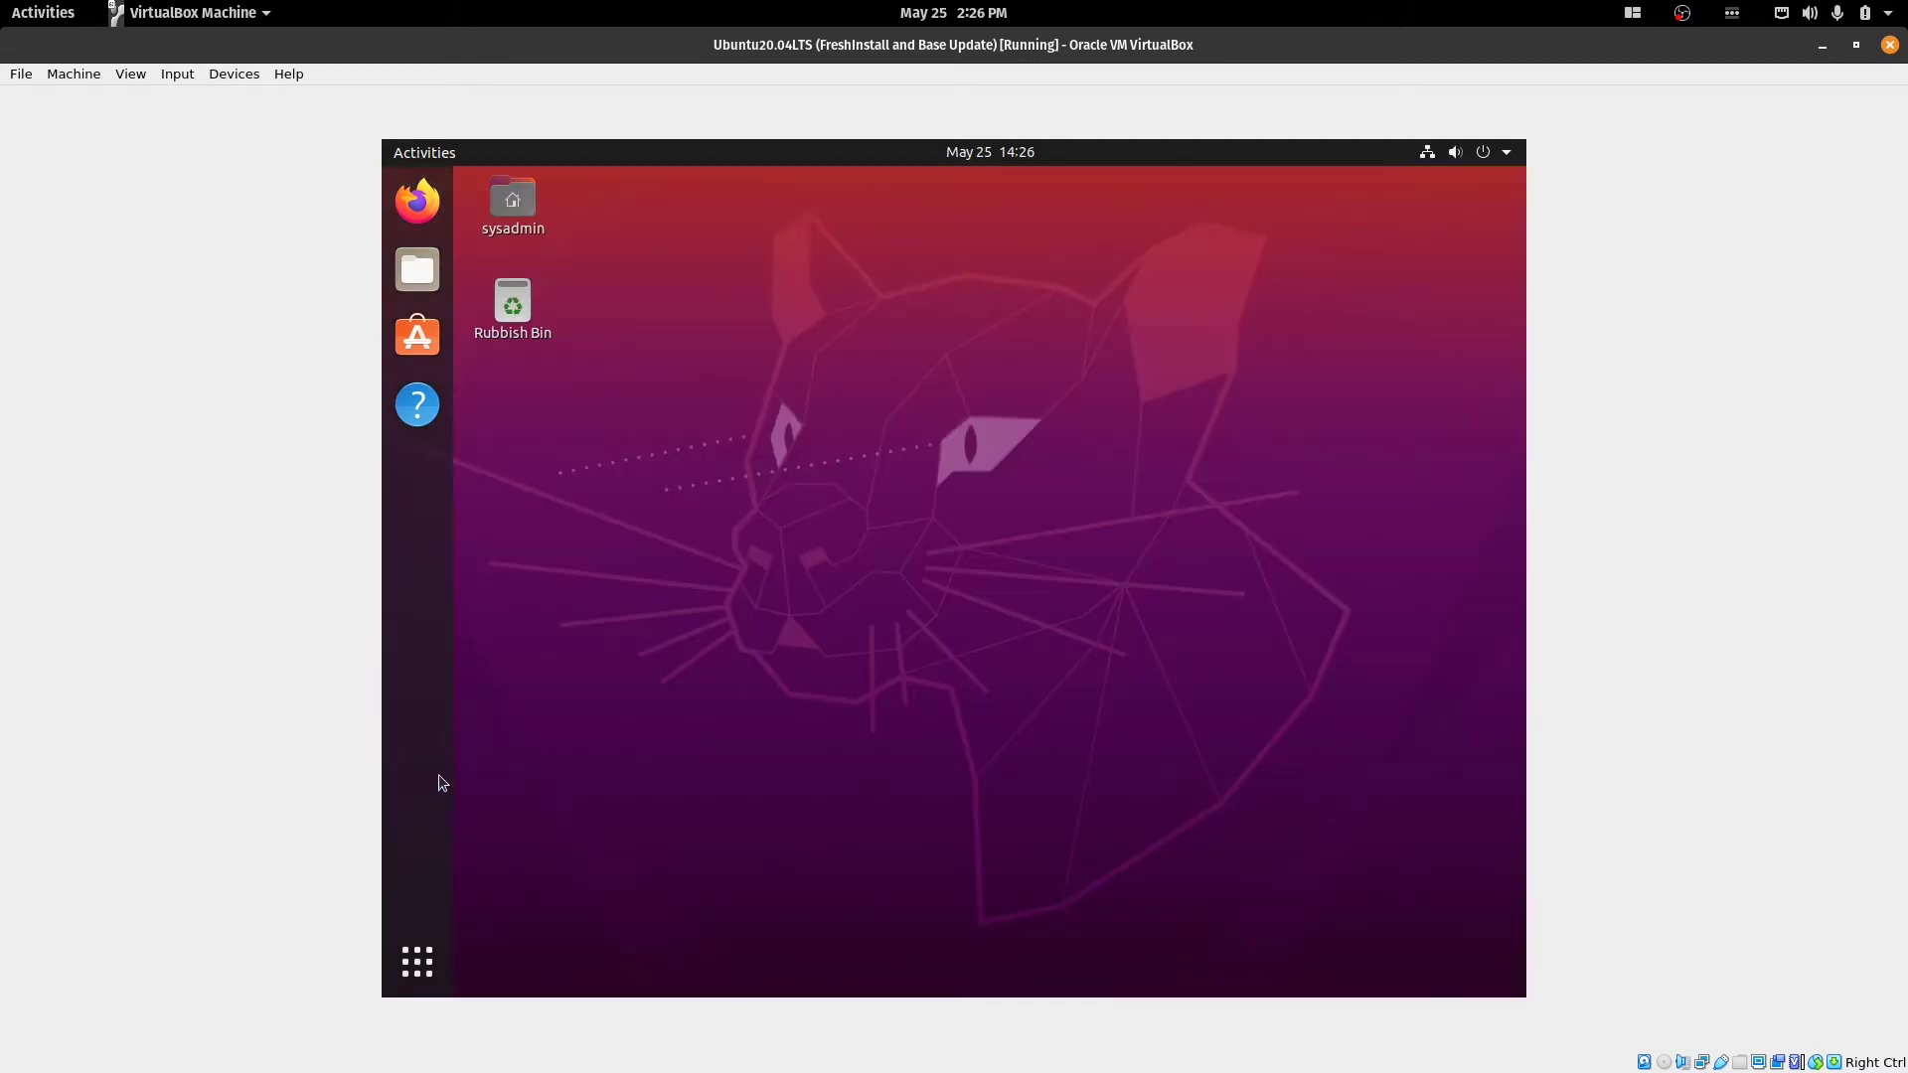
pyautogui.click(417, 962)
pyautogui.write('termi')
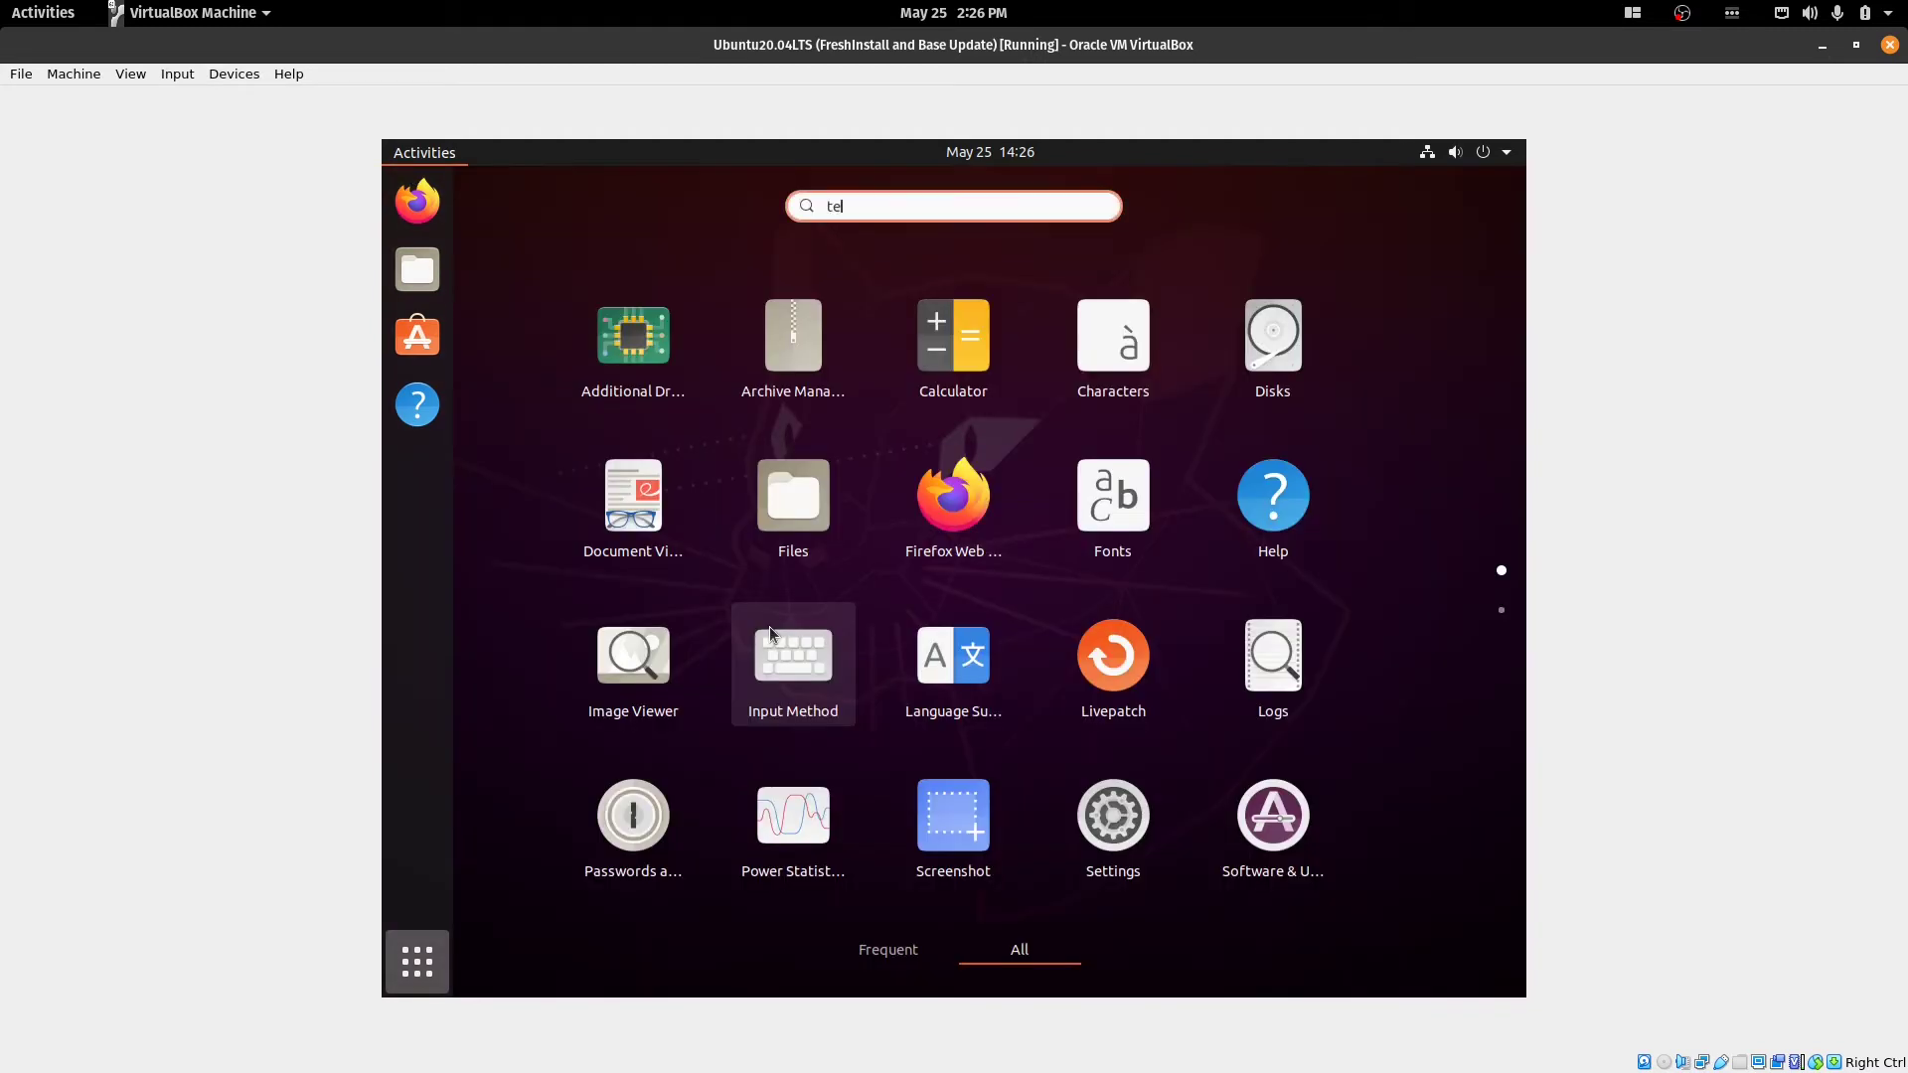
pyautogui.press('Return')
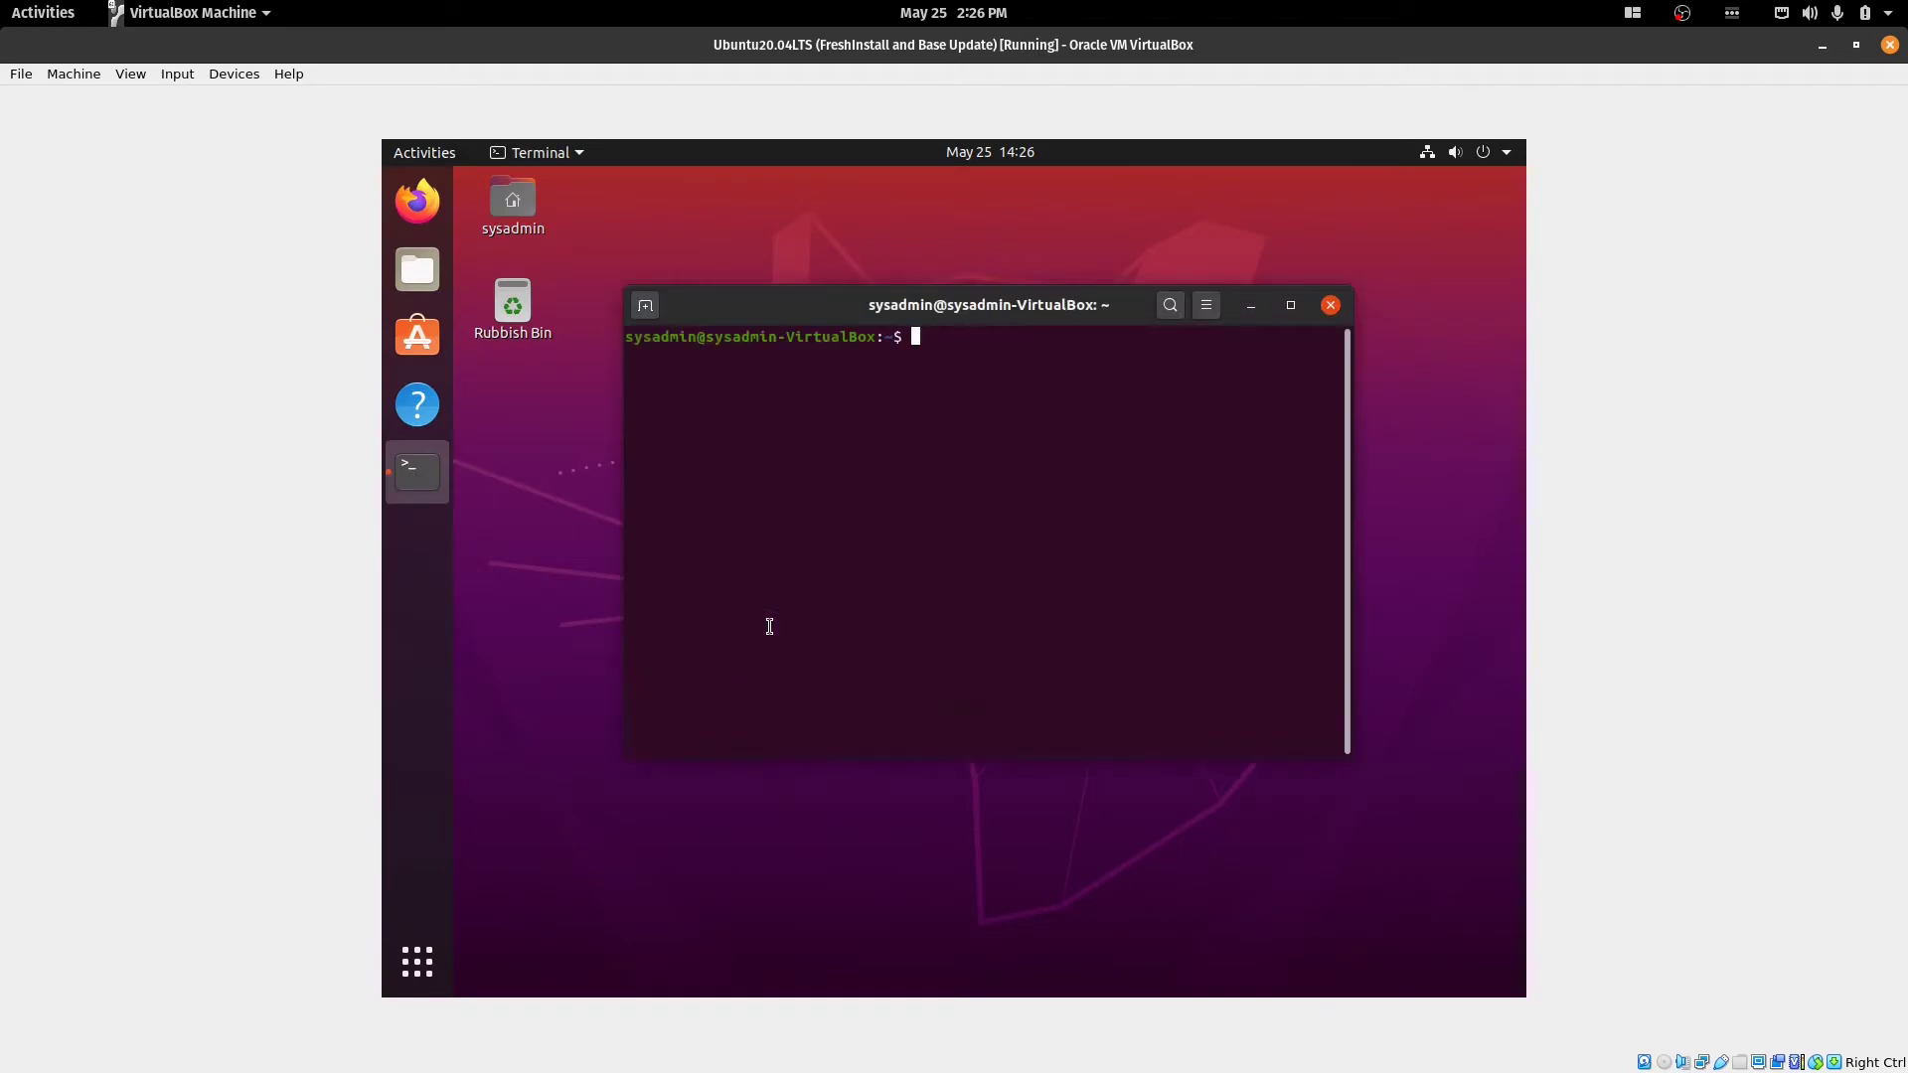
# Run 'sudo apt-get install vino', enter the sudo password, and confirm the install with Y.
pyautogui.write('sudo apt-get install vino')
pyautogui.press('Return')
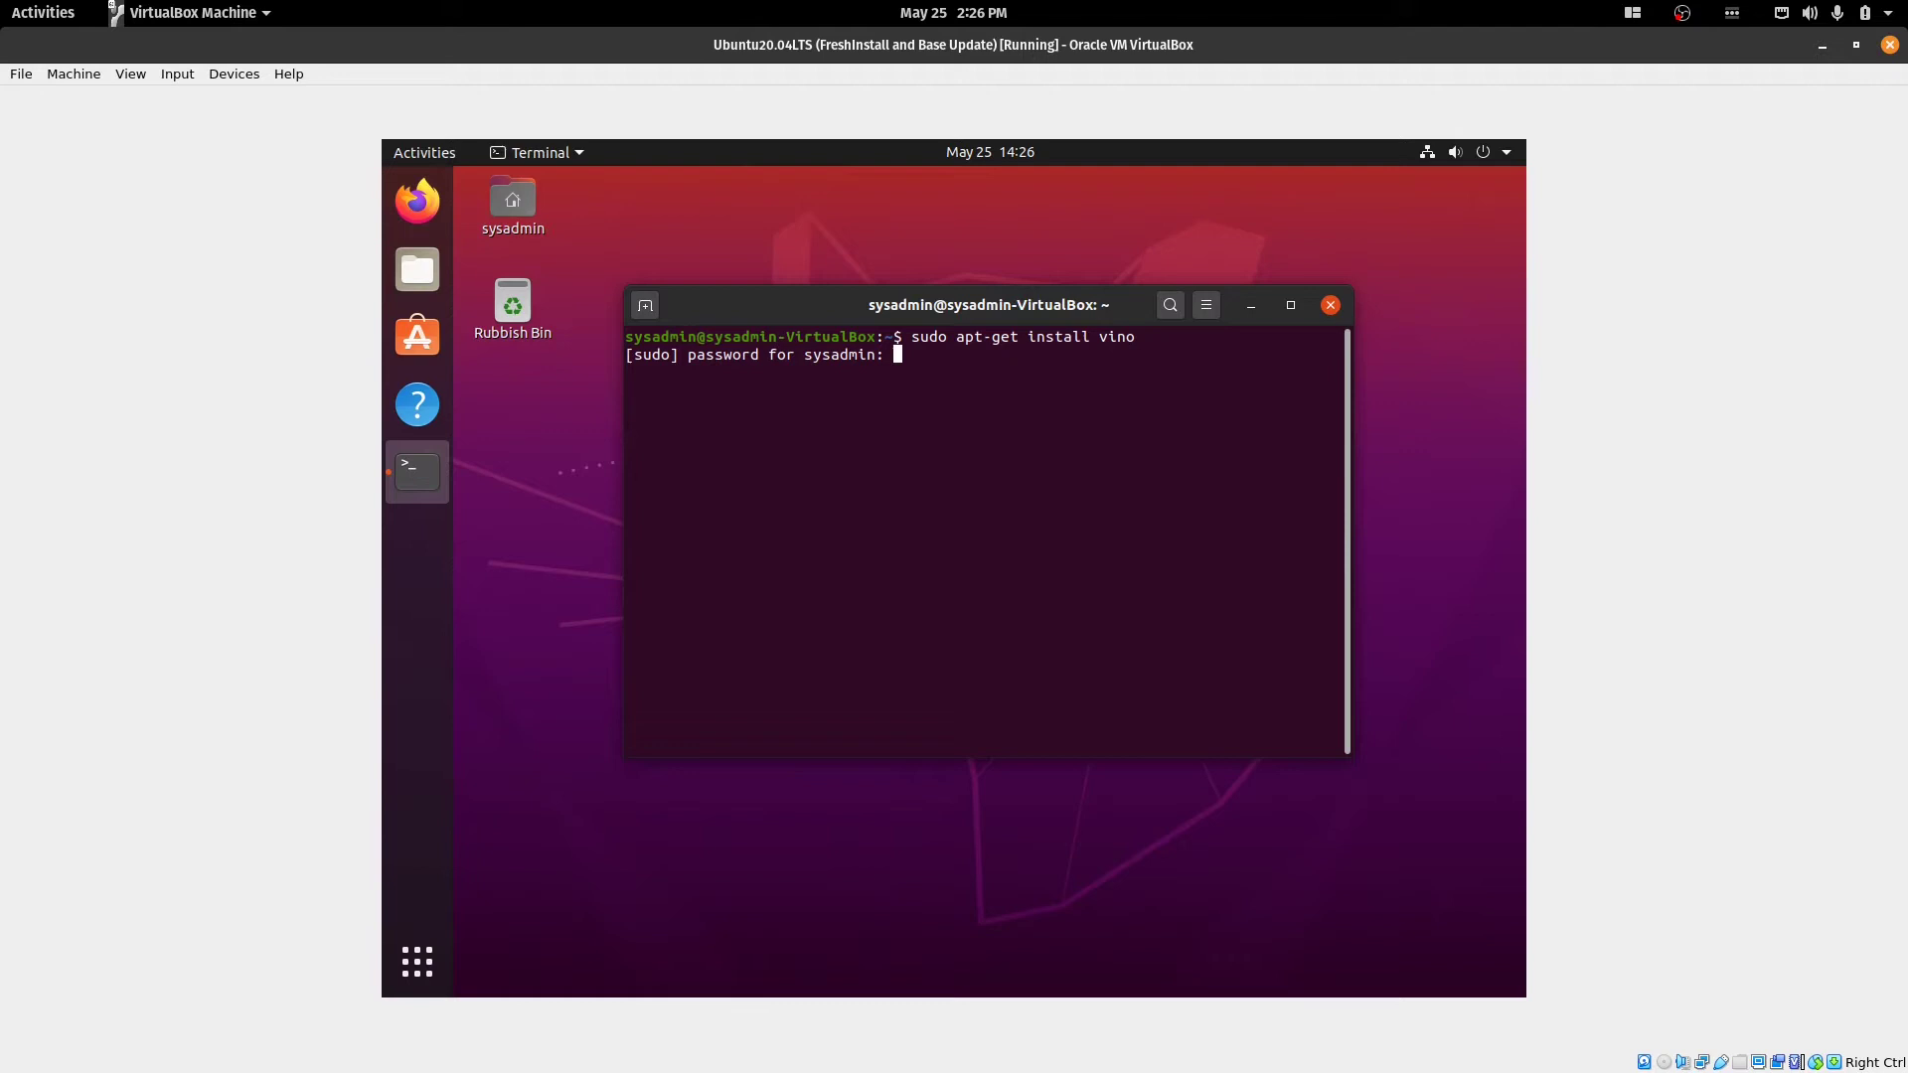
pyautogui.press('Return')
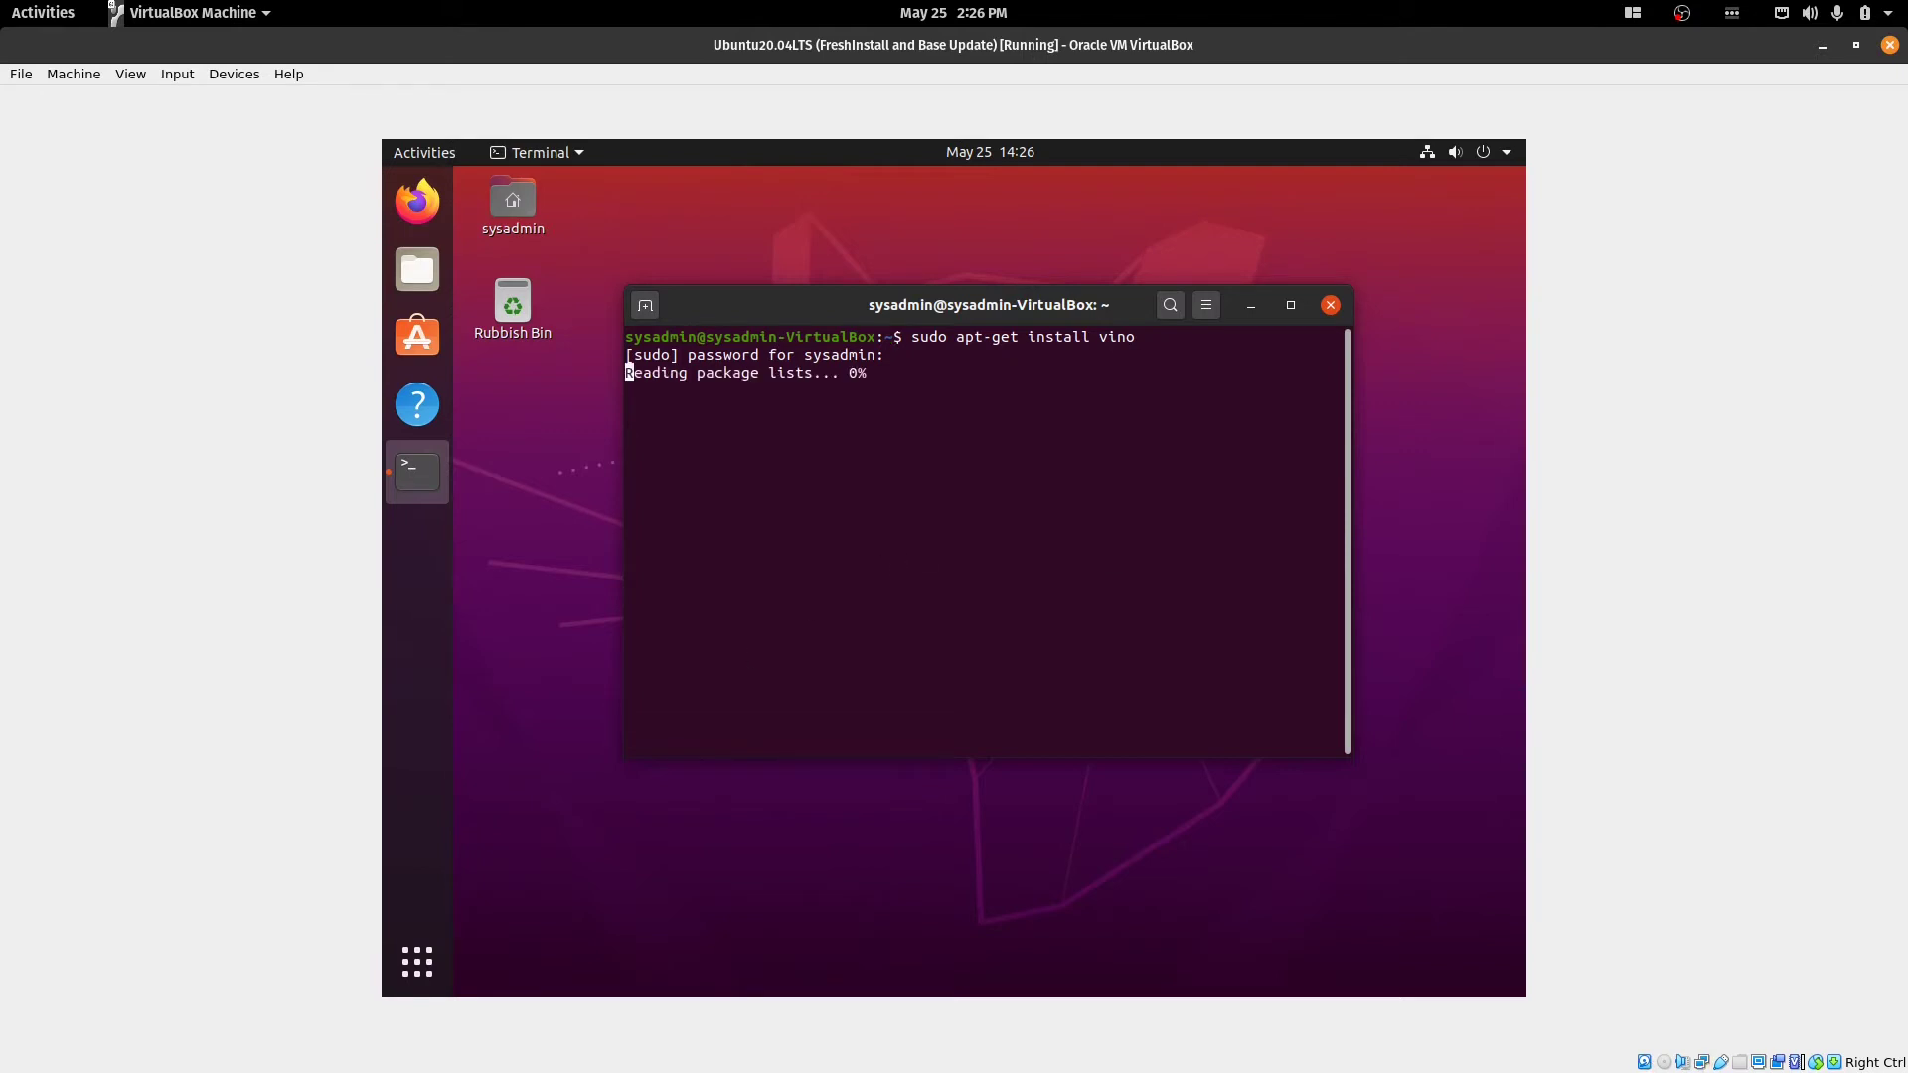
pyautogui.press('super')
pyautogui.hotkey('alt', 'Tab')
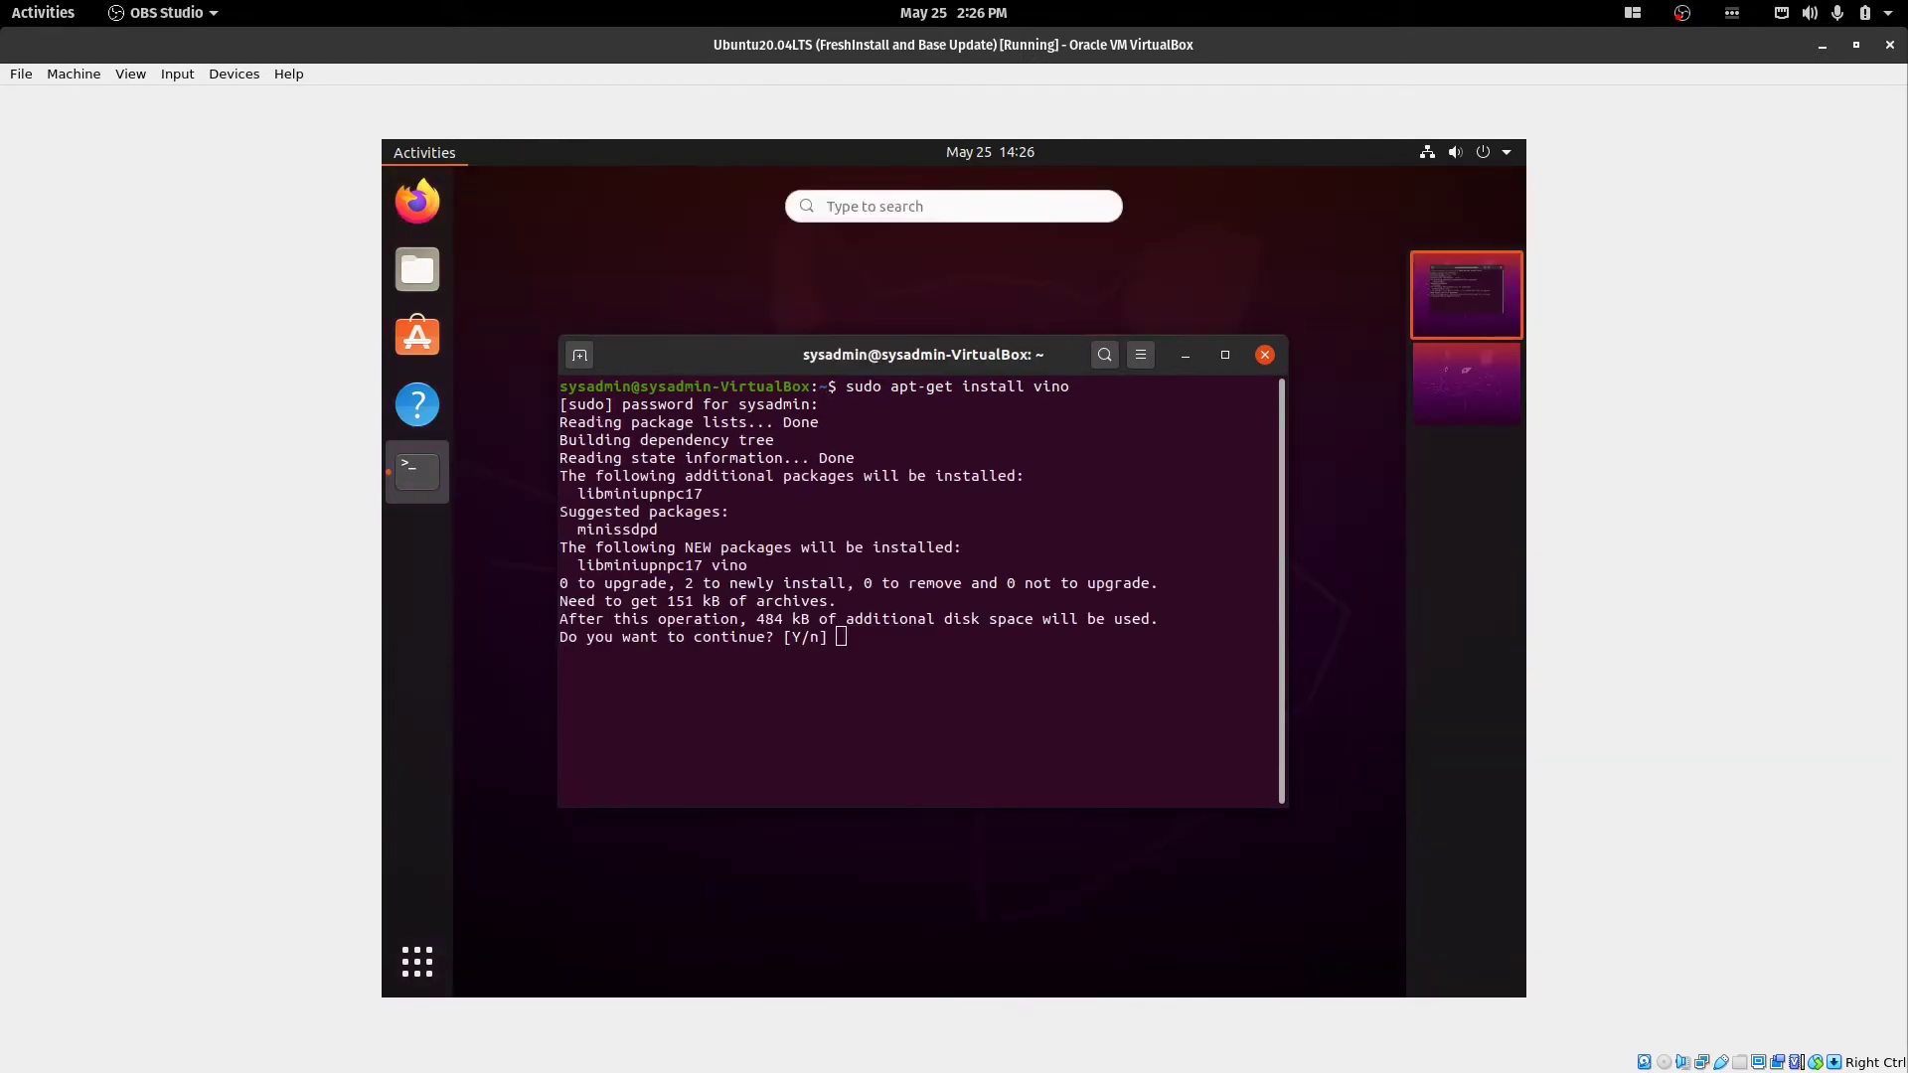
pyautogui.hotkey('alt', 'Tab')
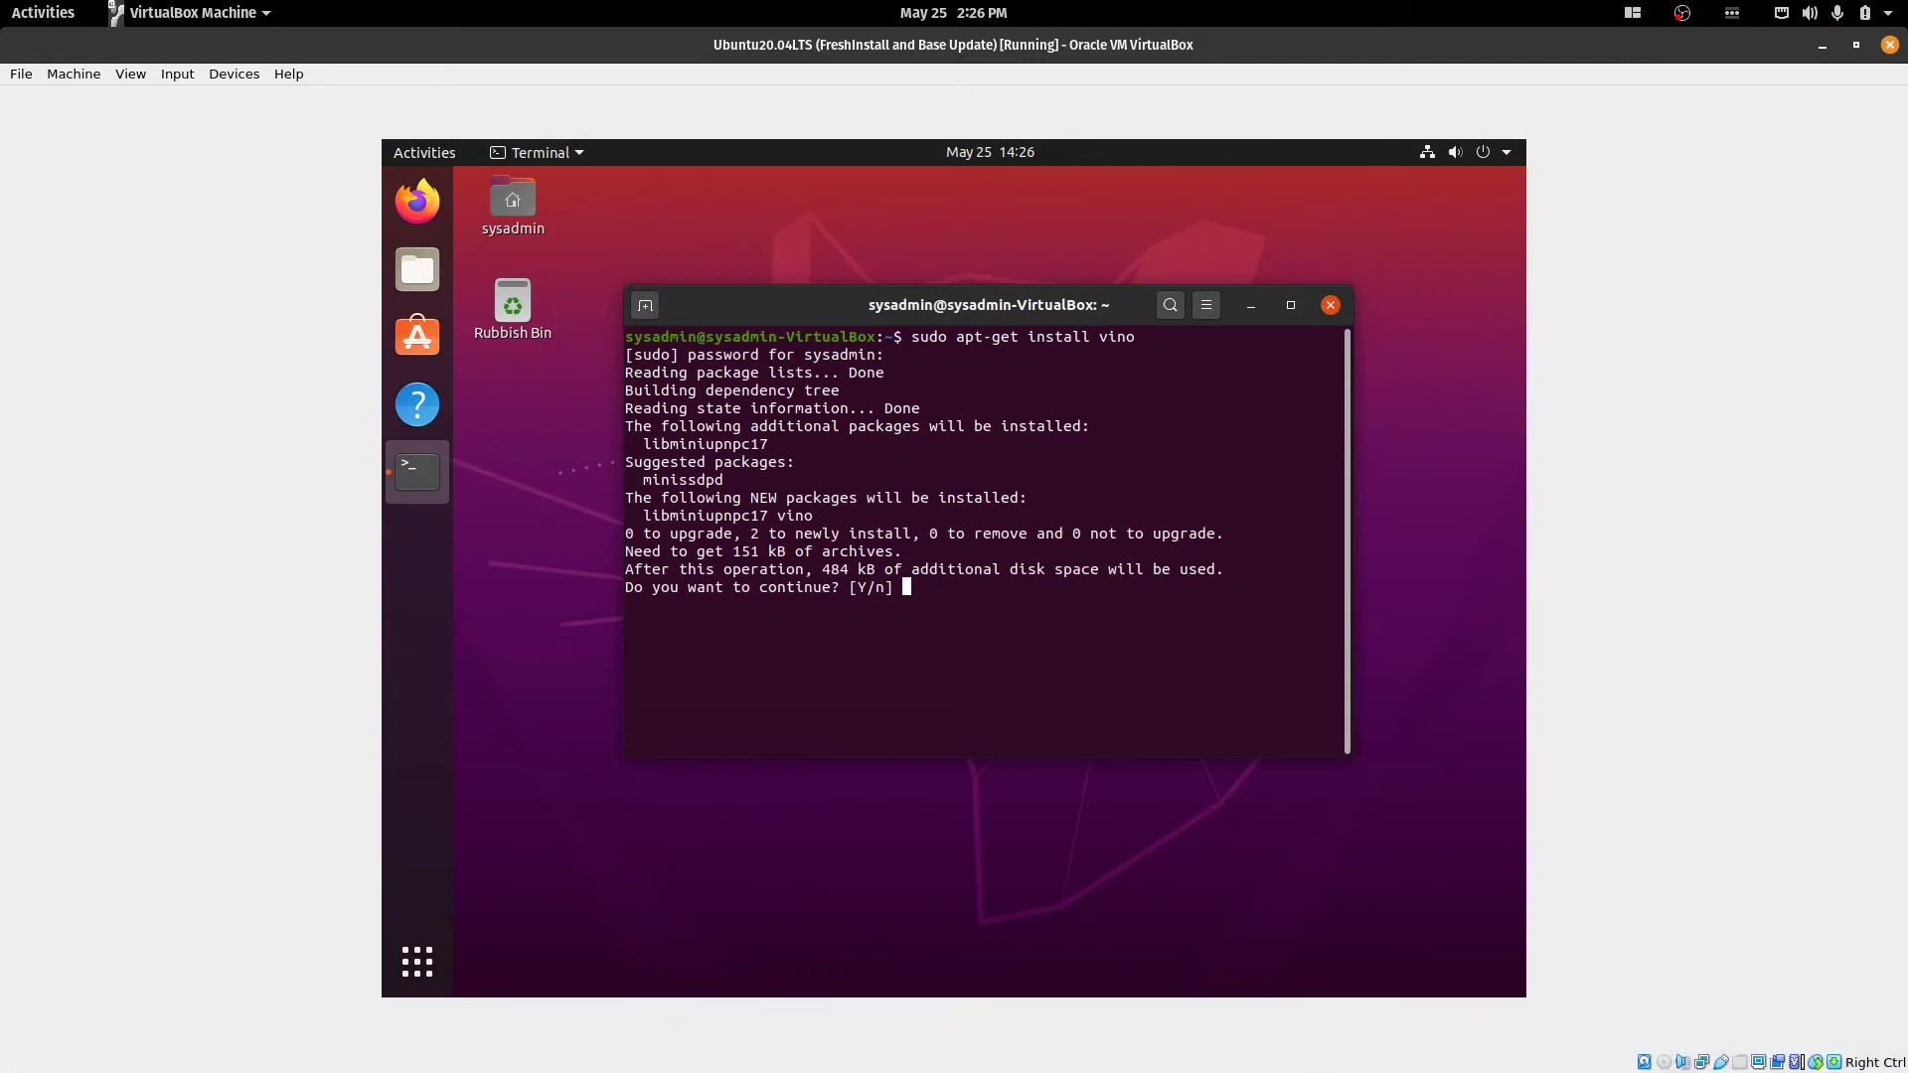
pyautogui.write('Y')
pyautogui.press('Return')
pyautogui.hotkey('alt', 'Tab')
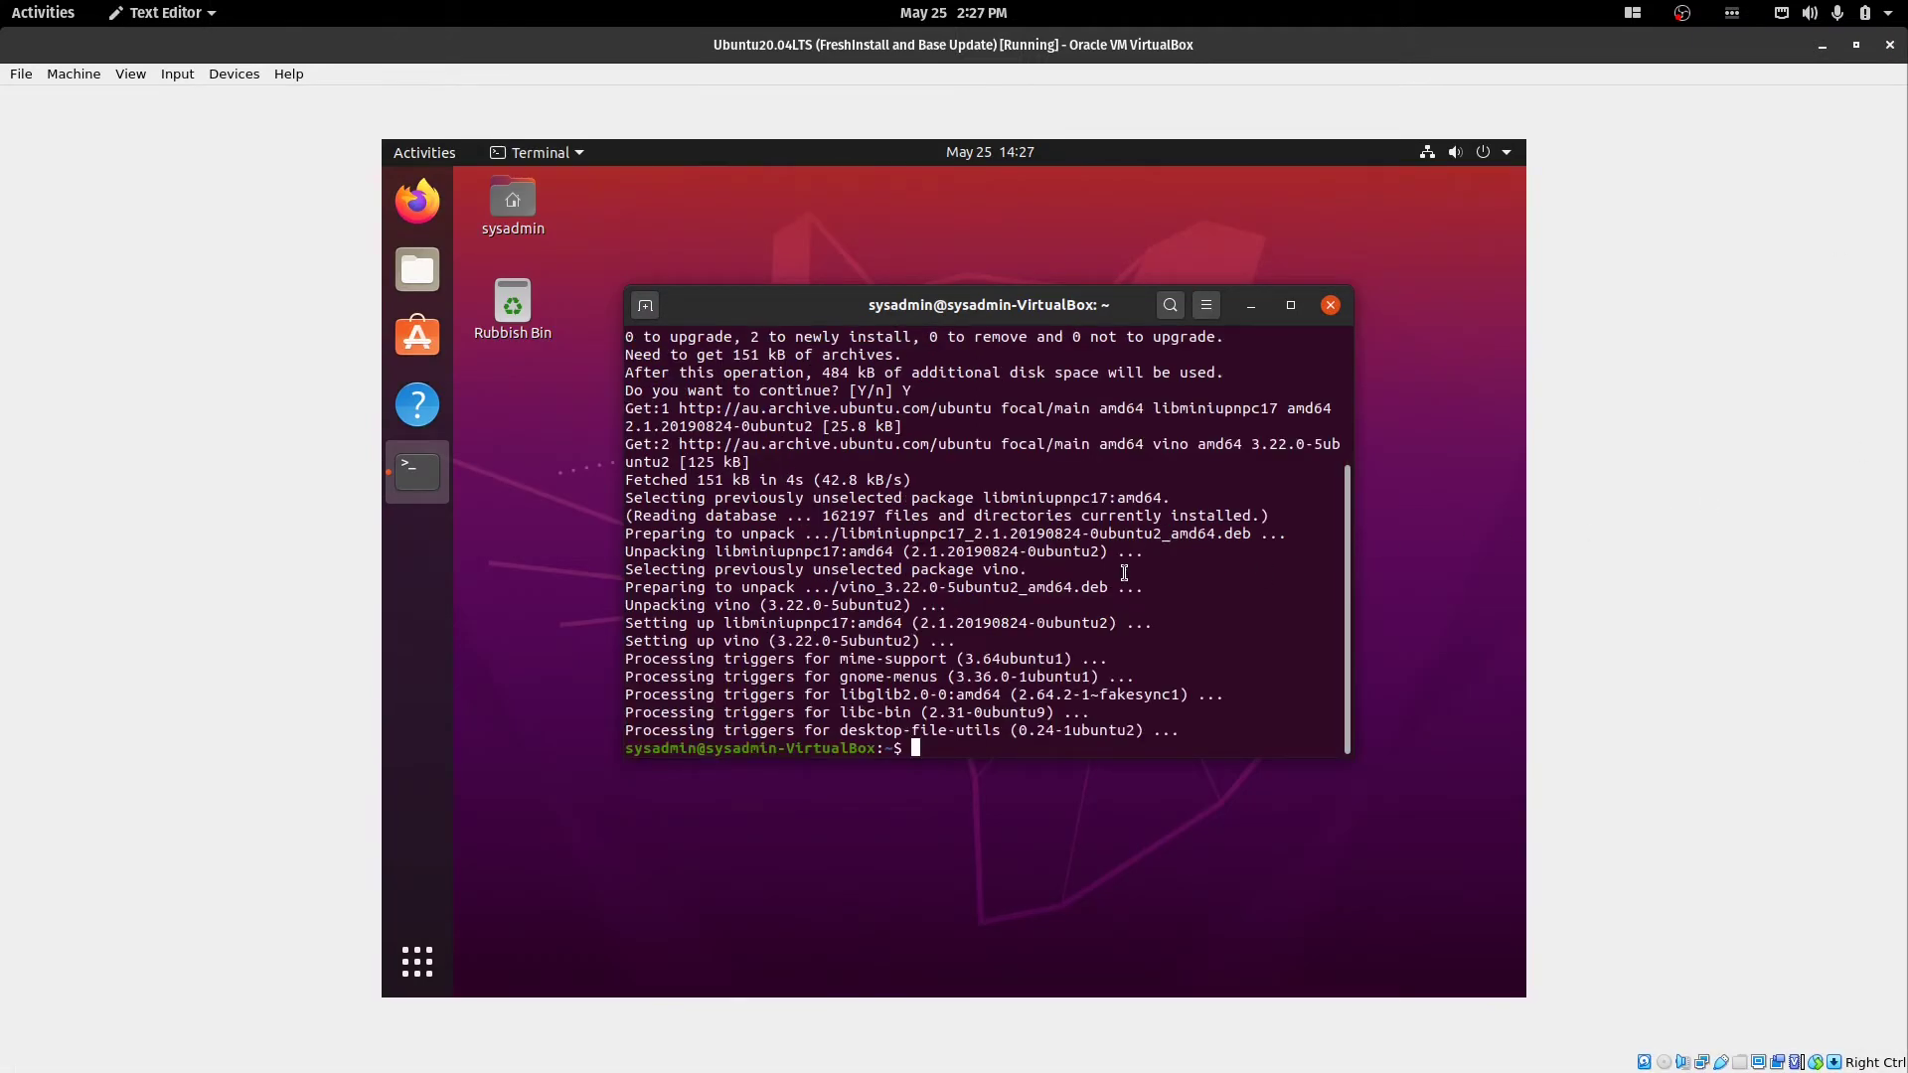
# Run 'sudo apt-get install xserver-xorg-video-dummy' in the guest's terminal.
pyautogui.hotkey('alt', 'Tab')
pyautogui.write('sudo ')
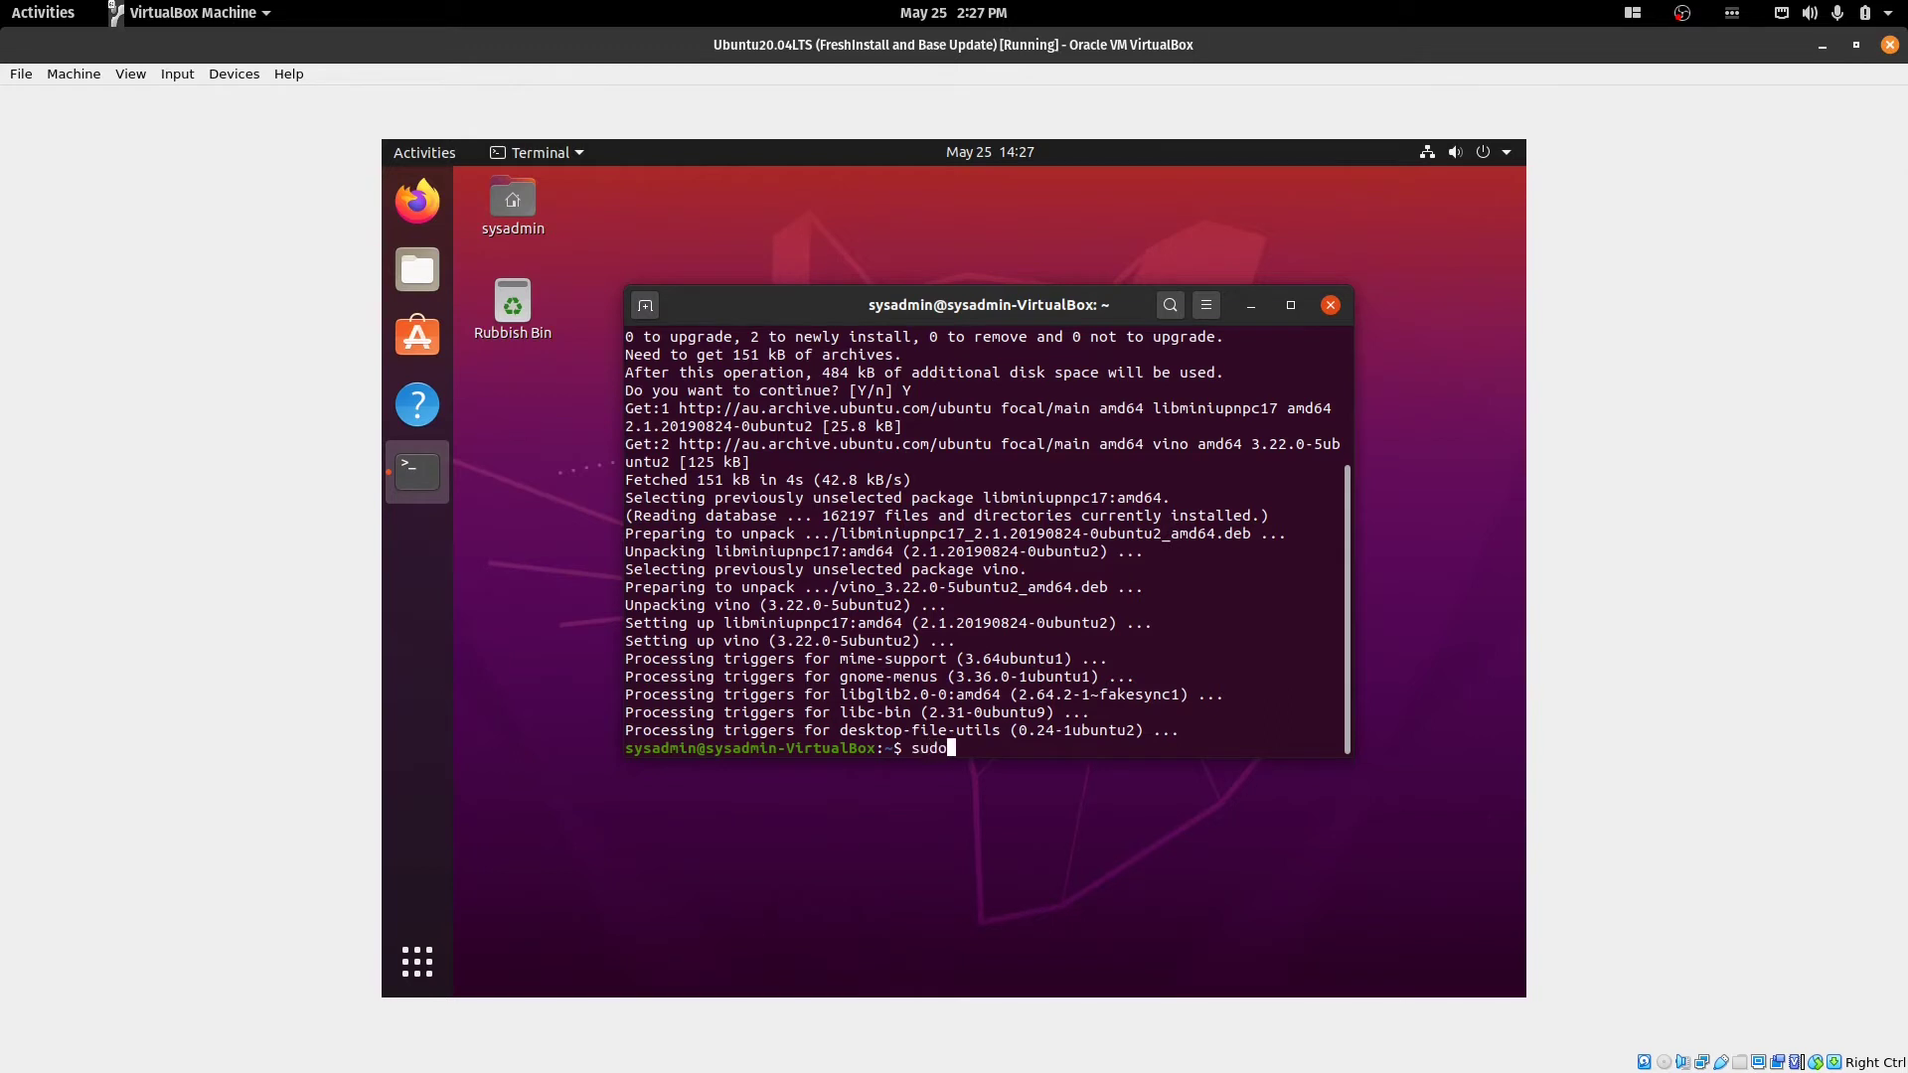
pyautogui.write('apt-get install xserver-xorg')
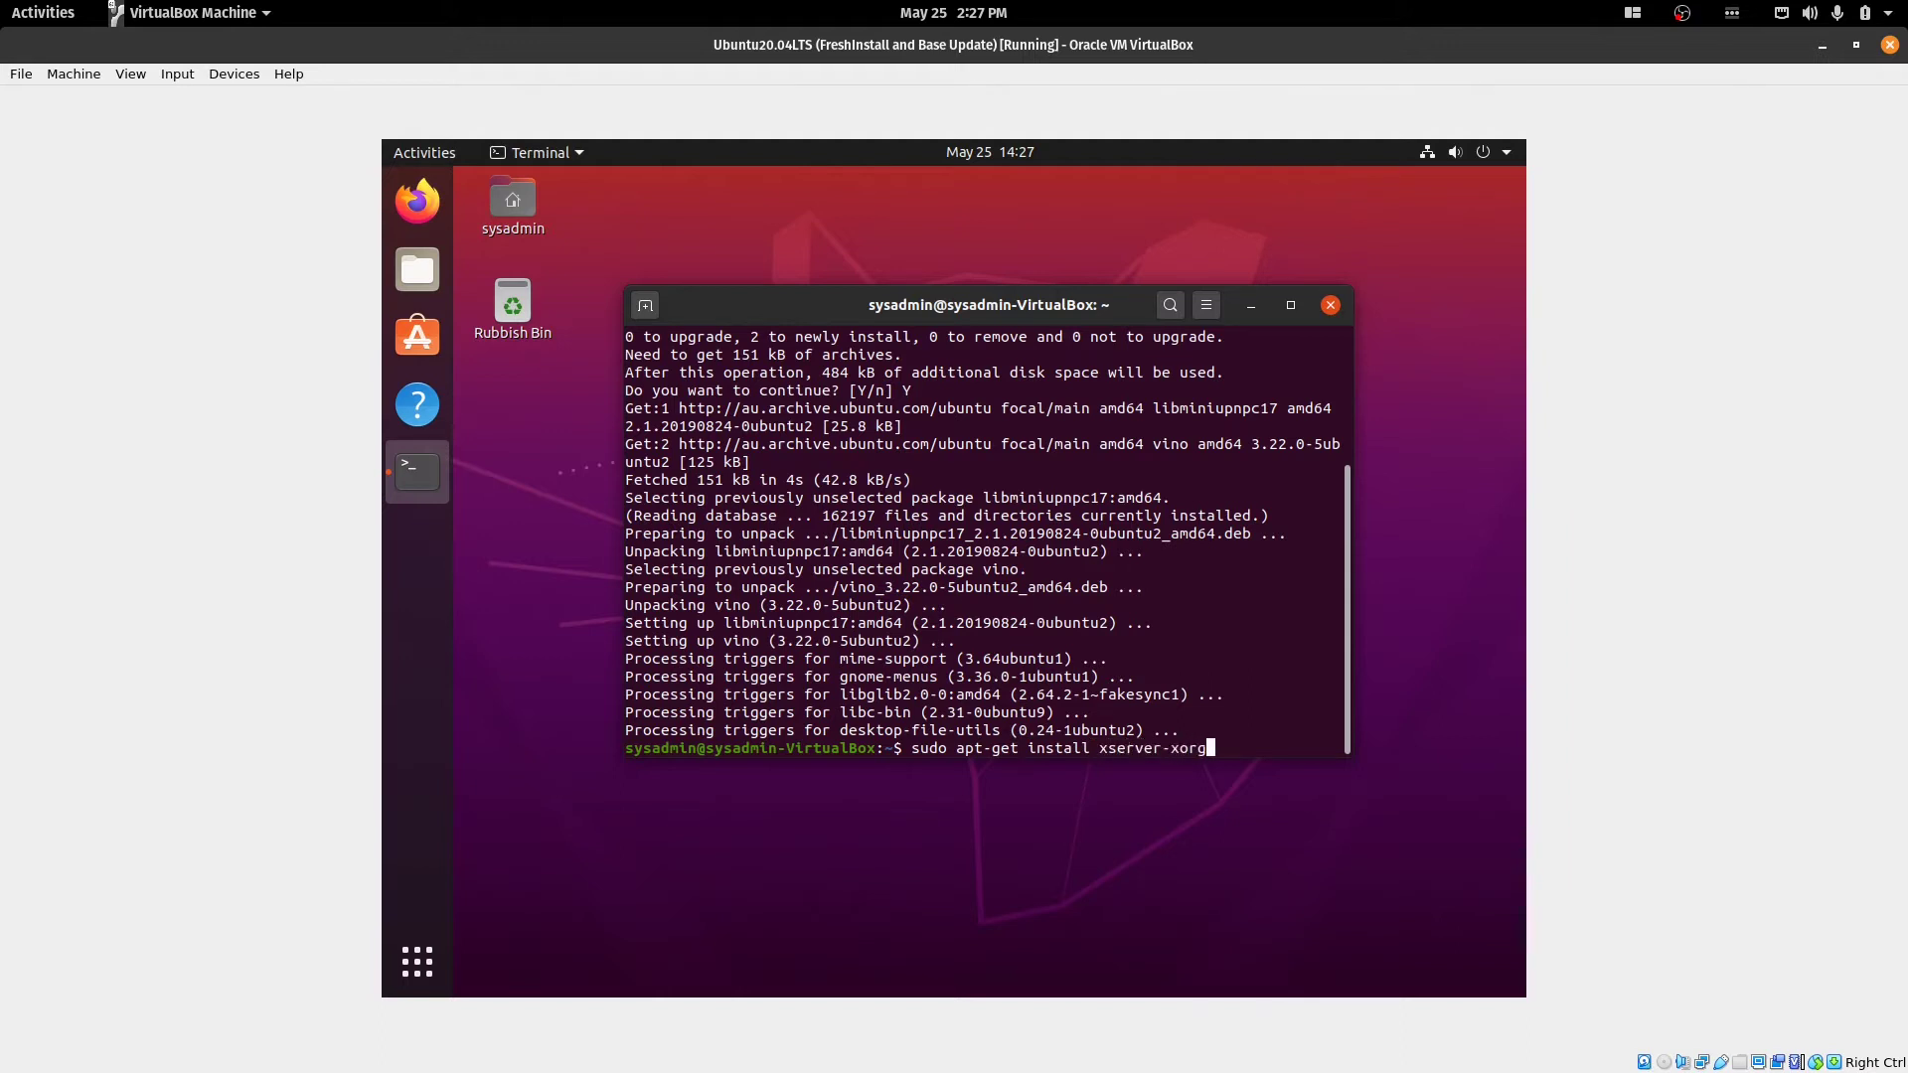
pyautogui.write('-video-dummy')
pyautogui.press('Return')
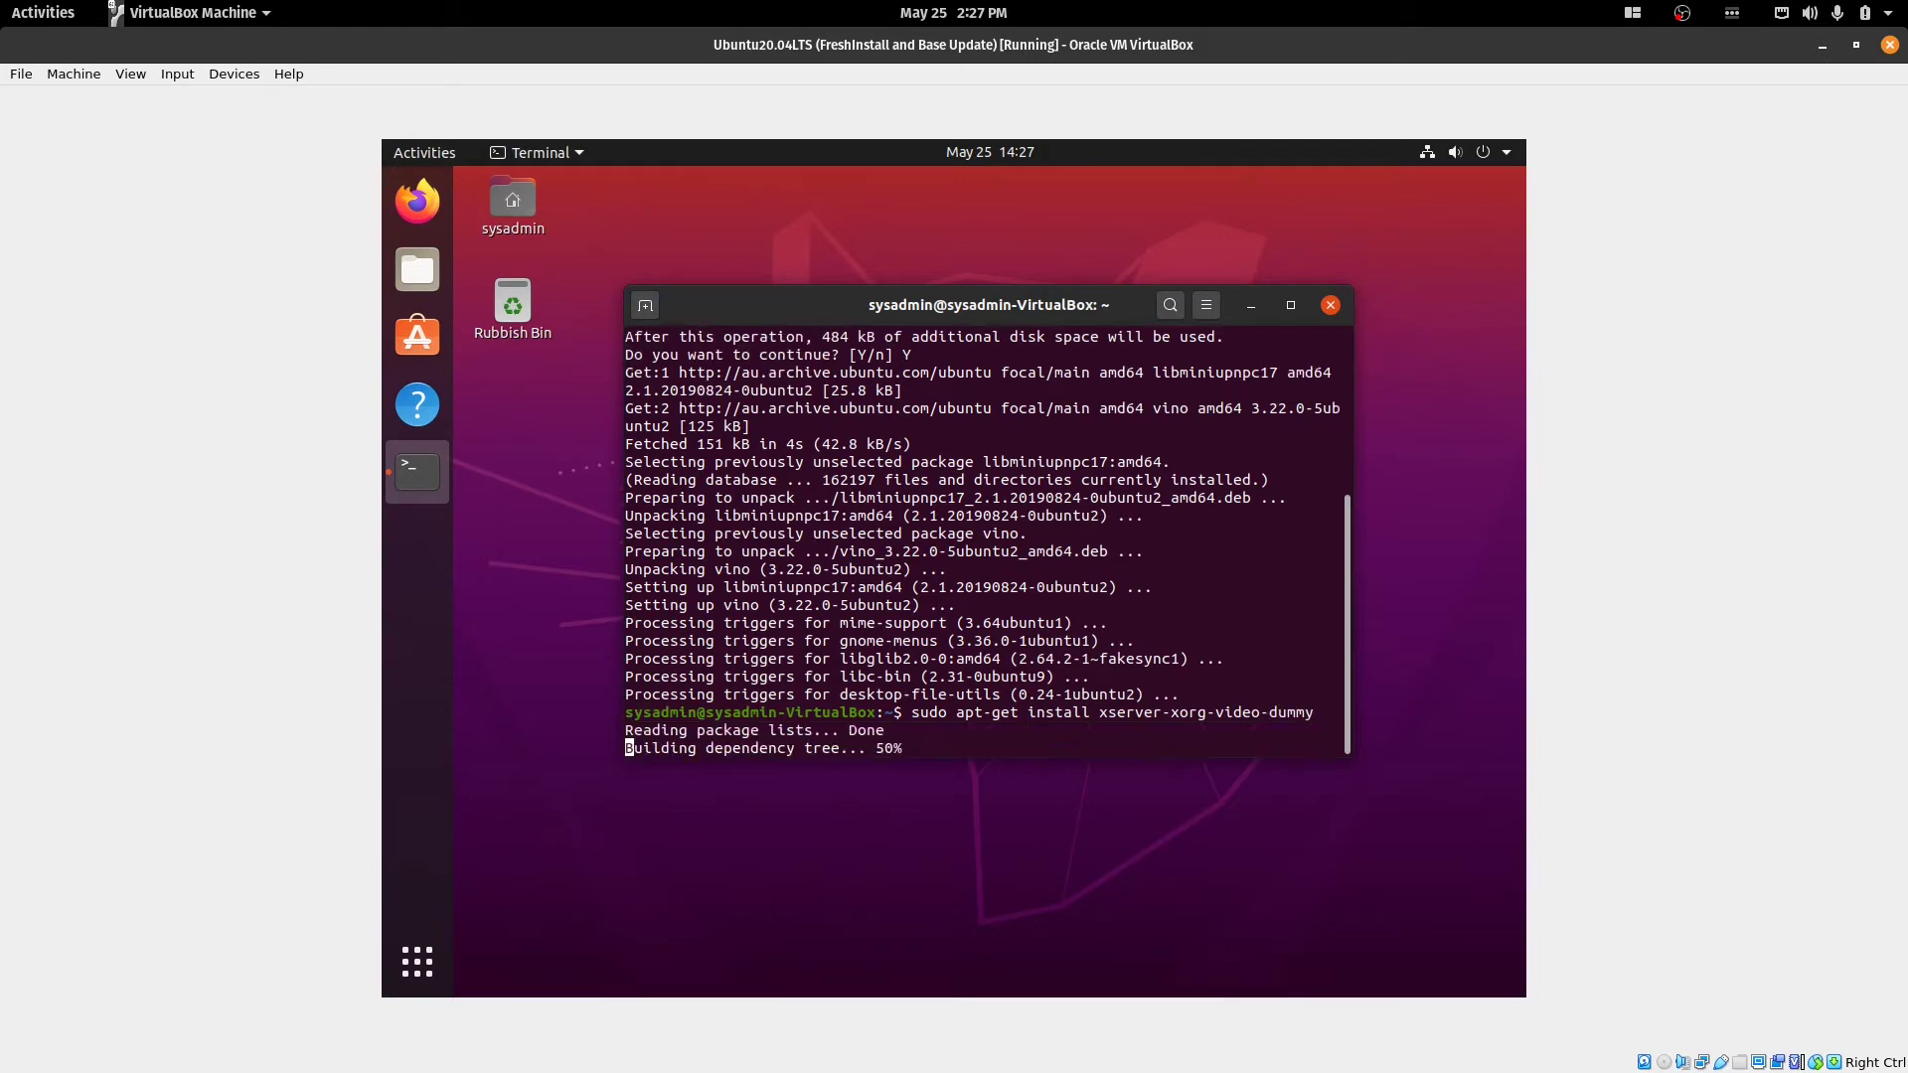
pyautogui.click(1236, 515)
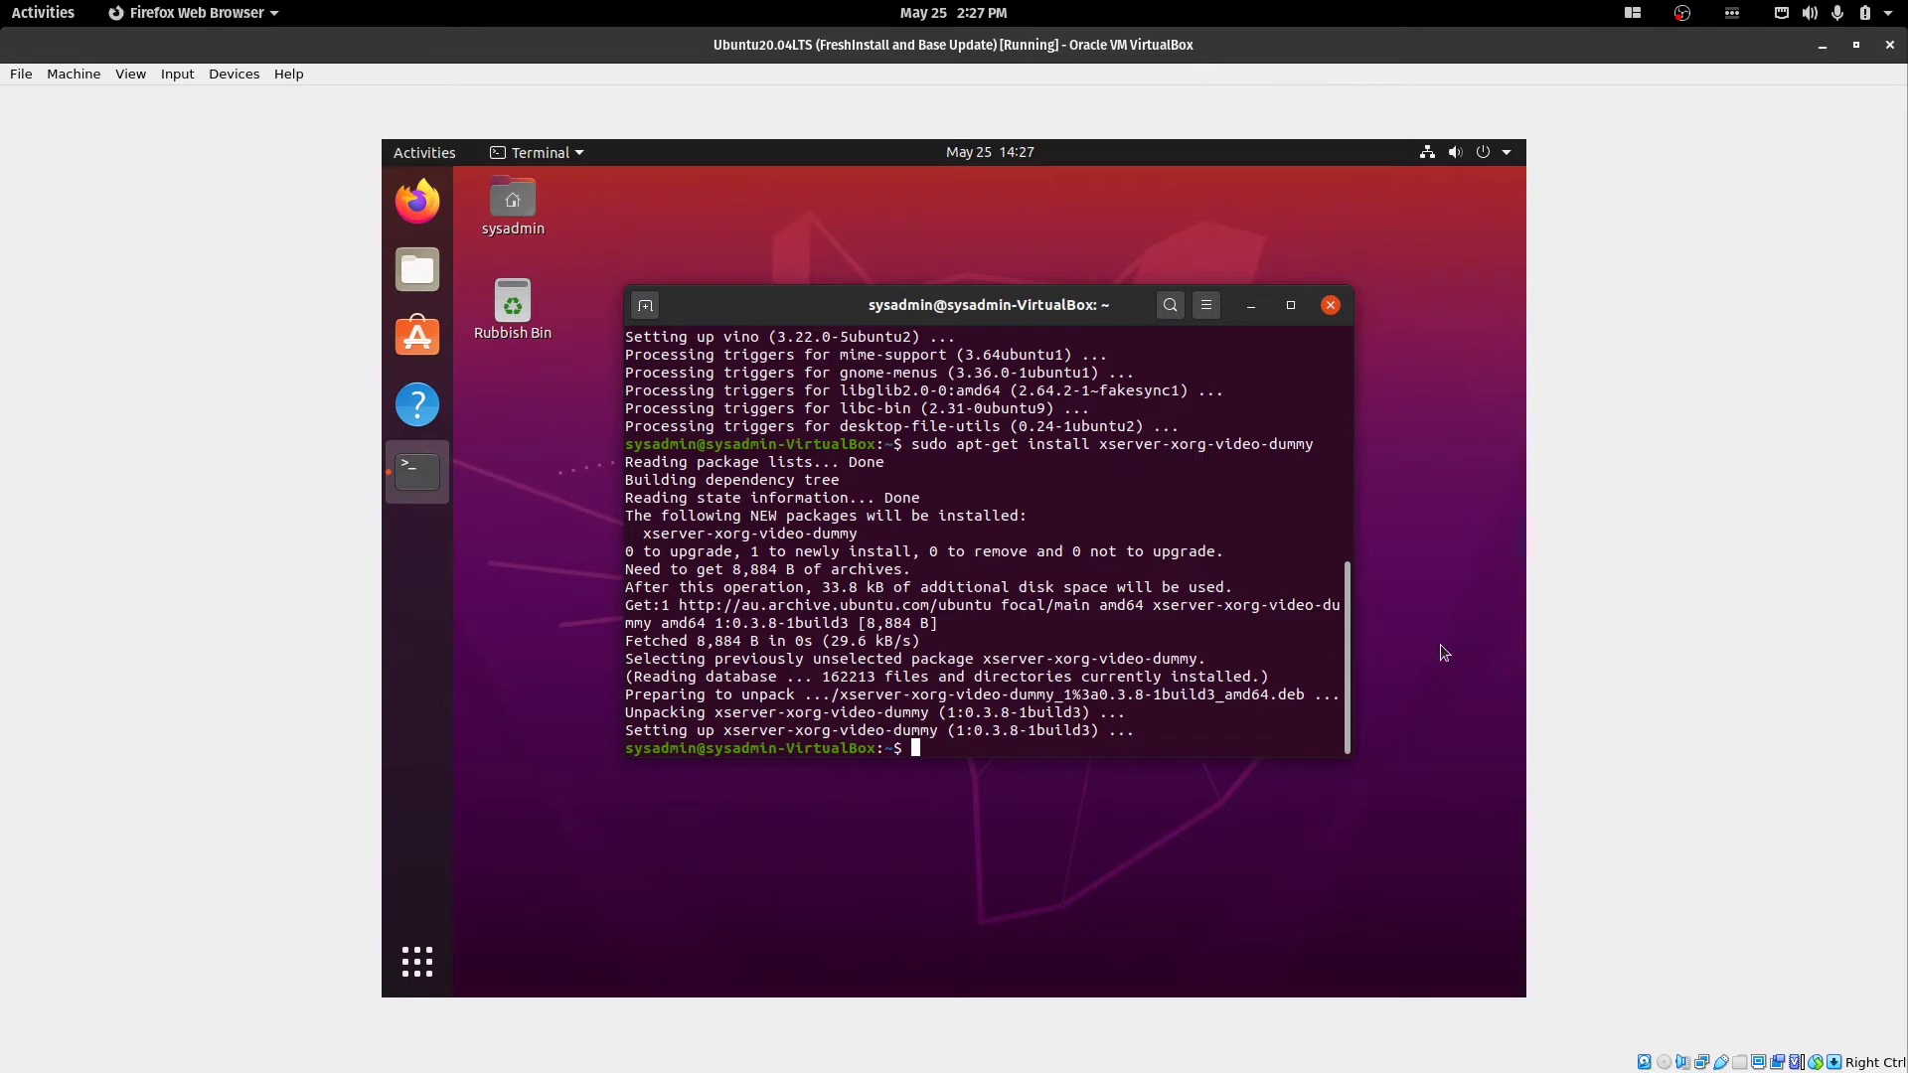
pyautogui.click(1208, 727)
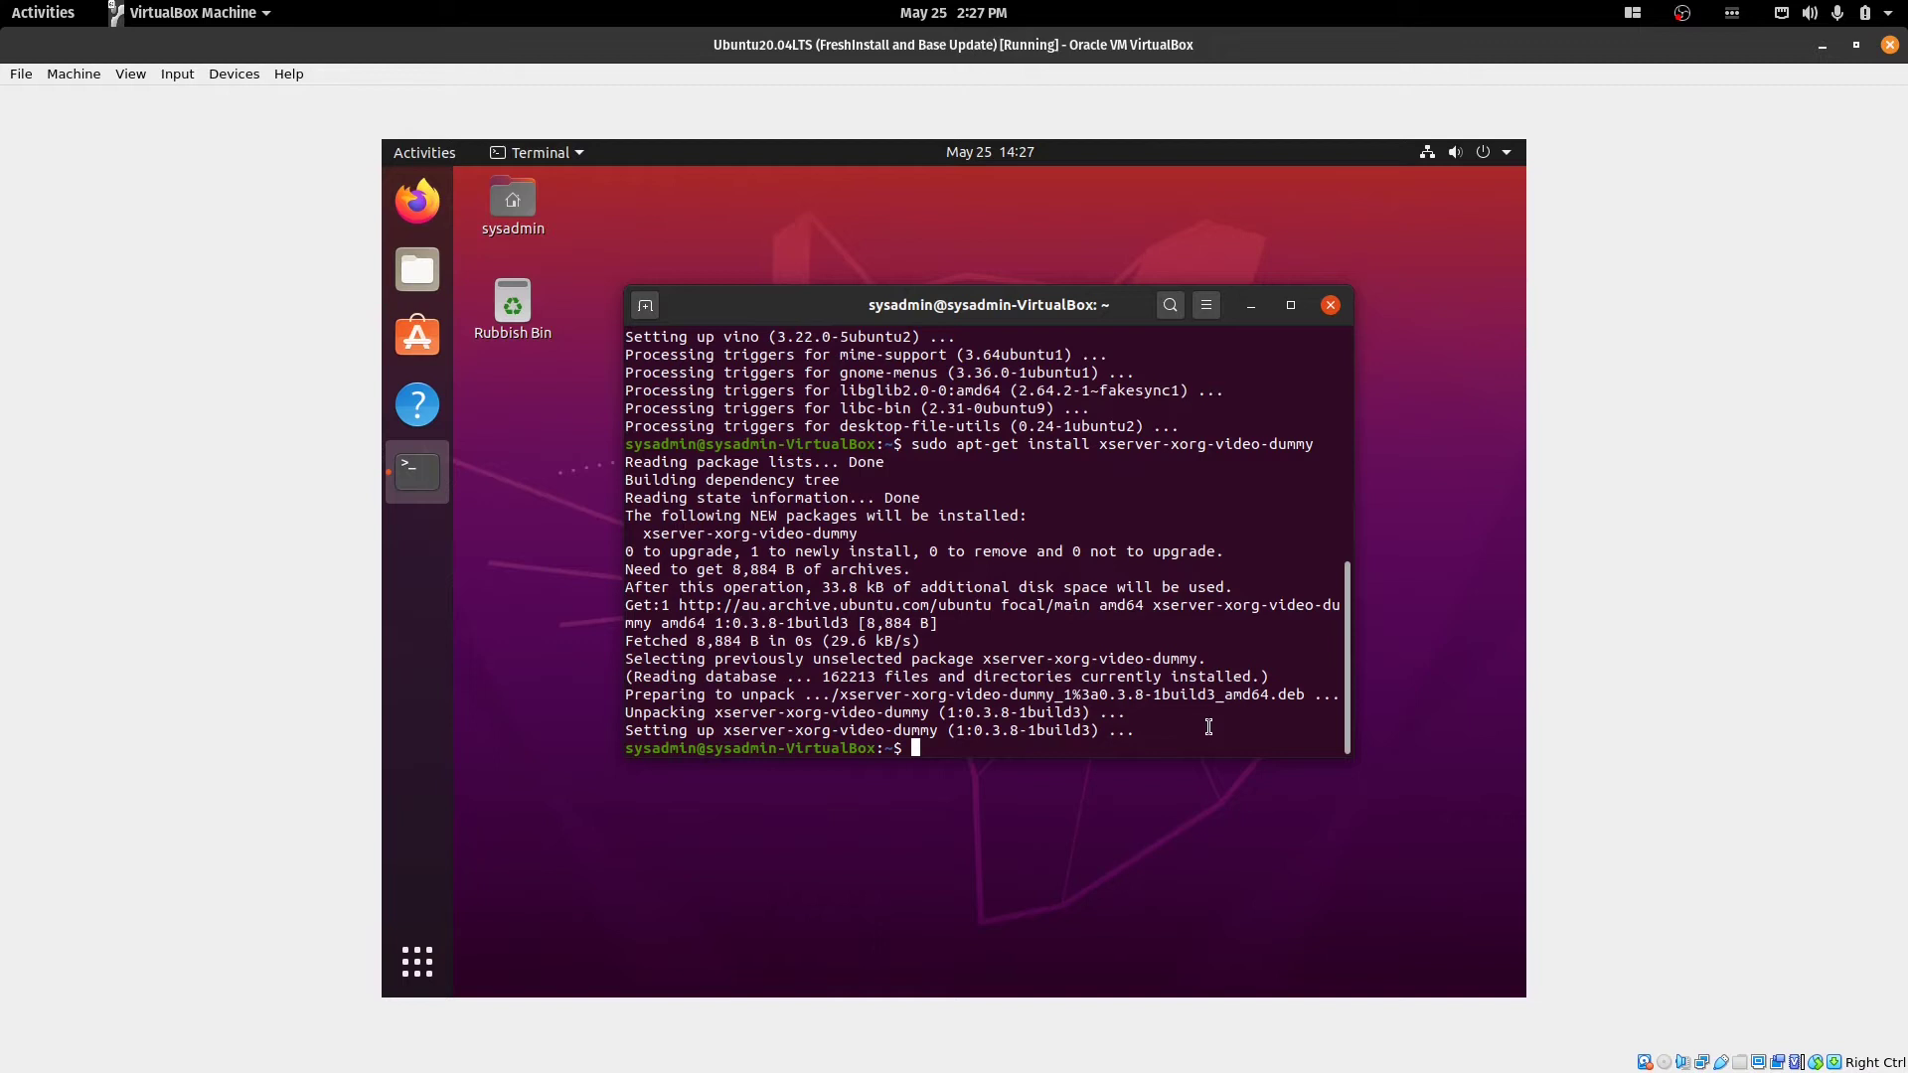
# Open /etc/X11/10-xorg-dummy.conf with sudo nano and maximize the Terminal window.
pyautogui.write('sudo nano /etc/X11/10-')
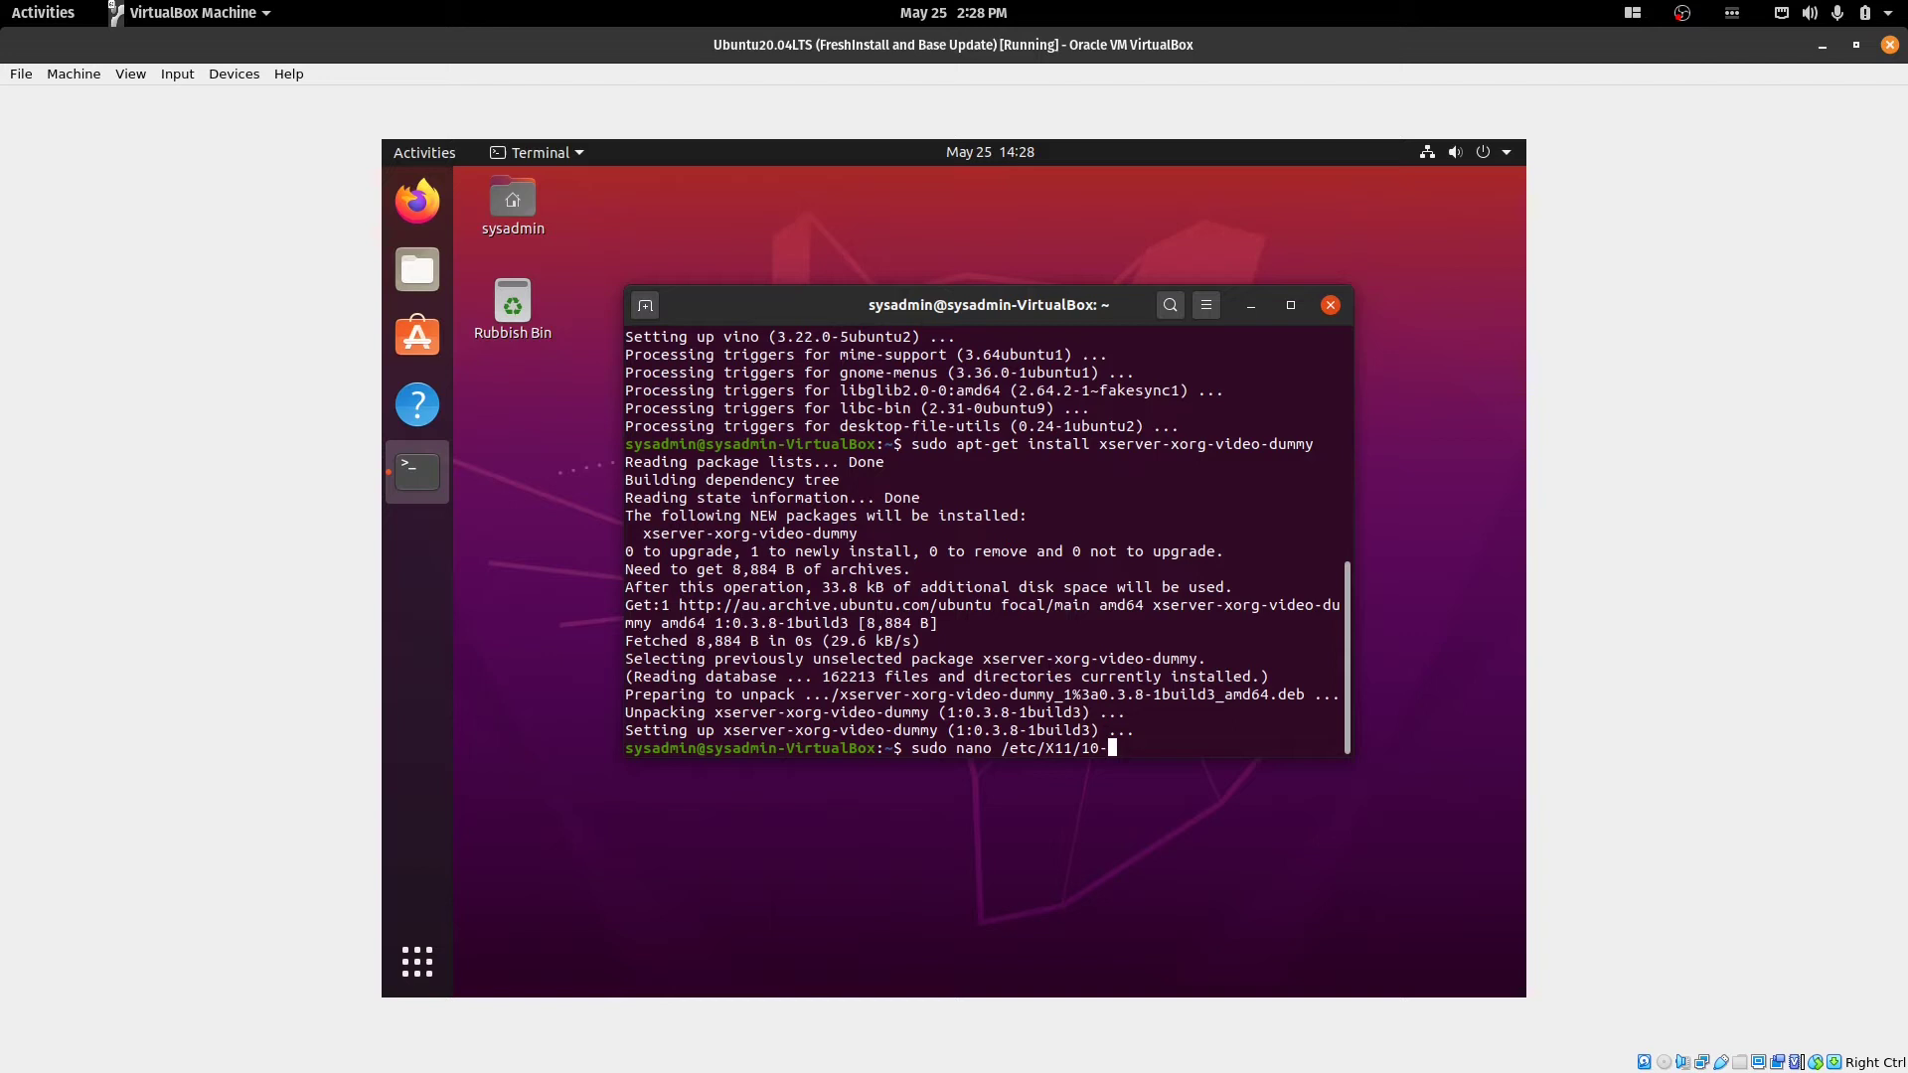
pyautogui.write('xorg-dummy.conf')
pyautogui.press('Return')
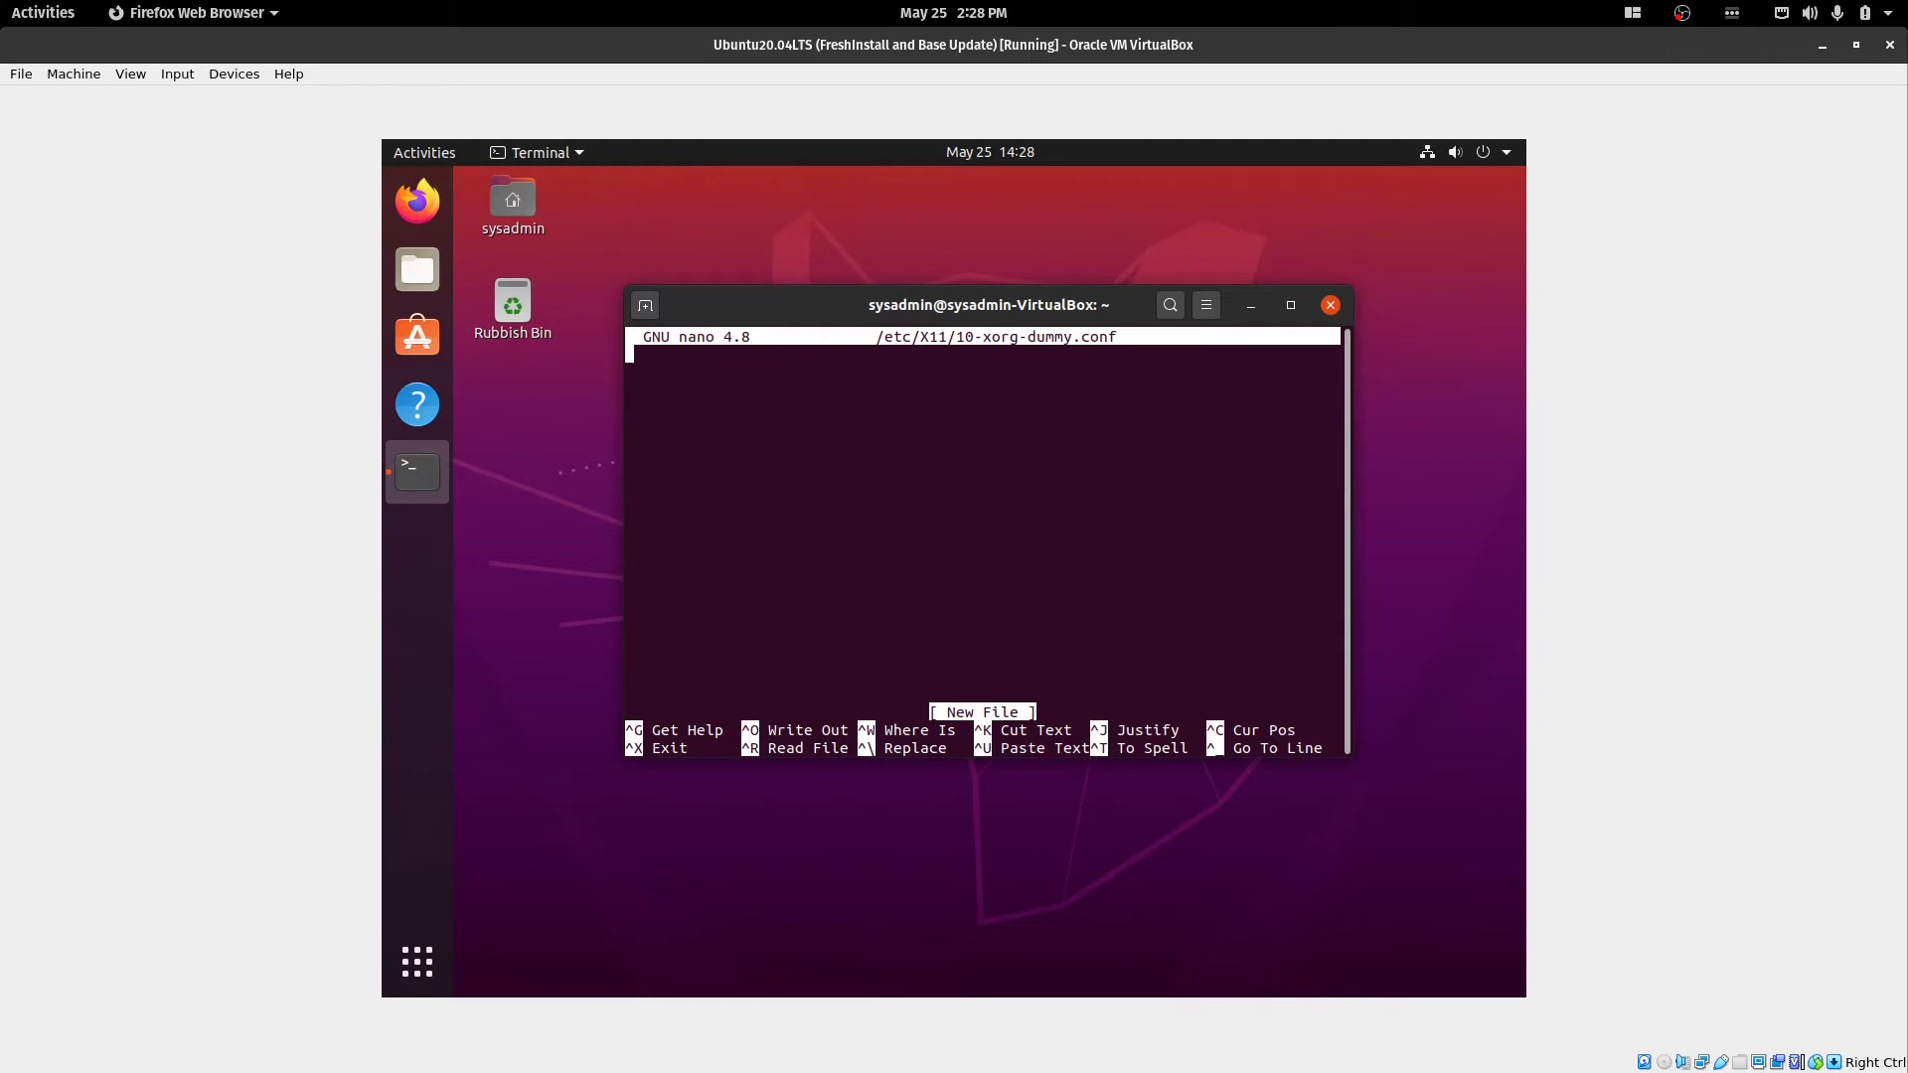
pyautogui.doubleClick(1103, 307)
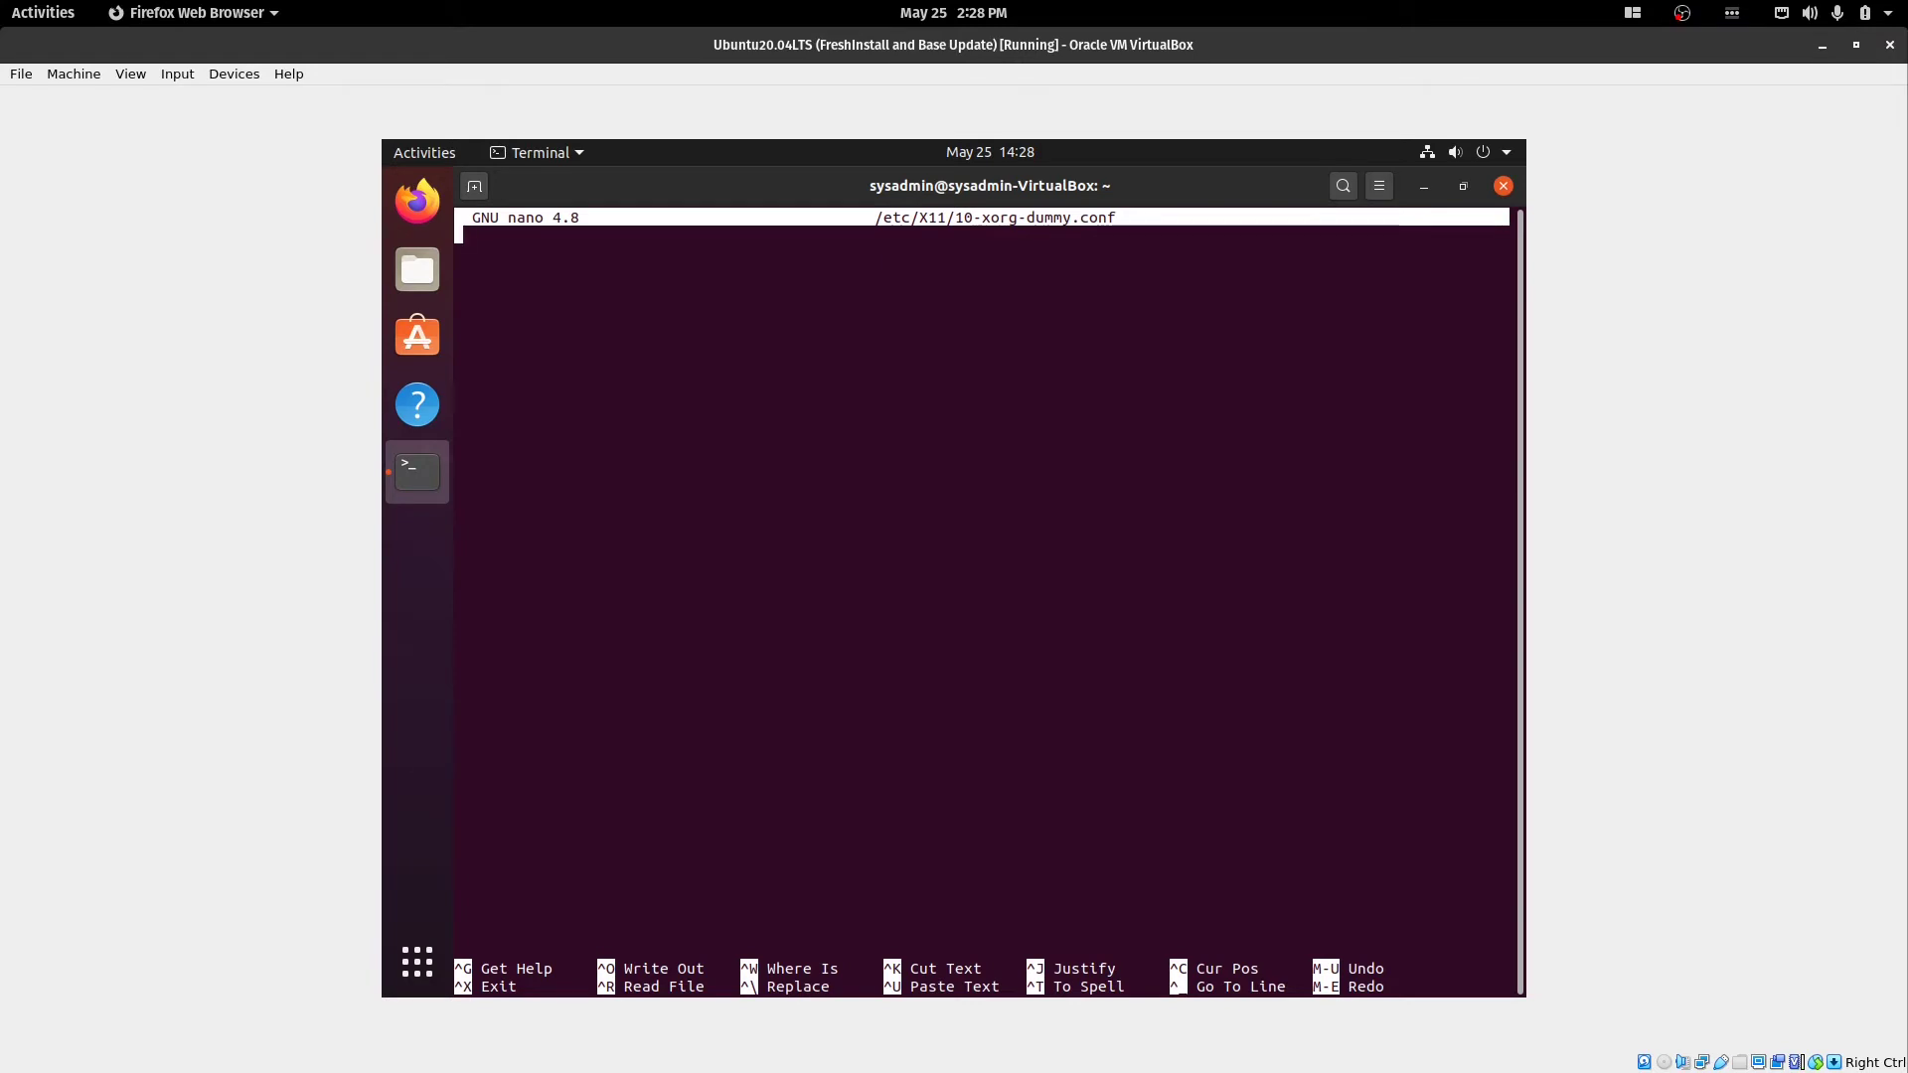
# Copy the dummy Xorg config block from the TechOverflow page in Firefox.
pyautogui.hotkey('alt', 'Tab')
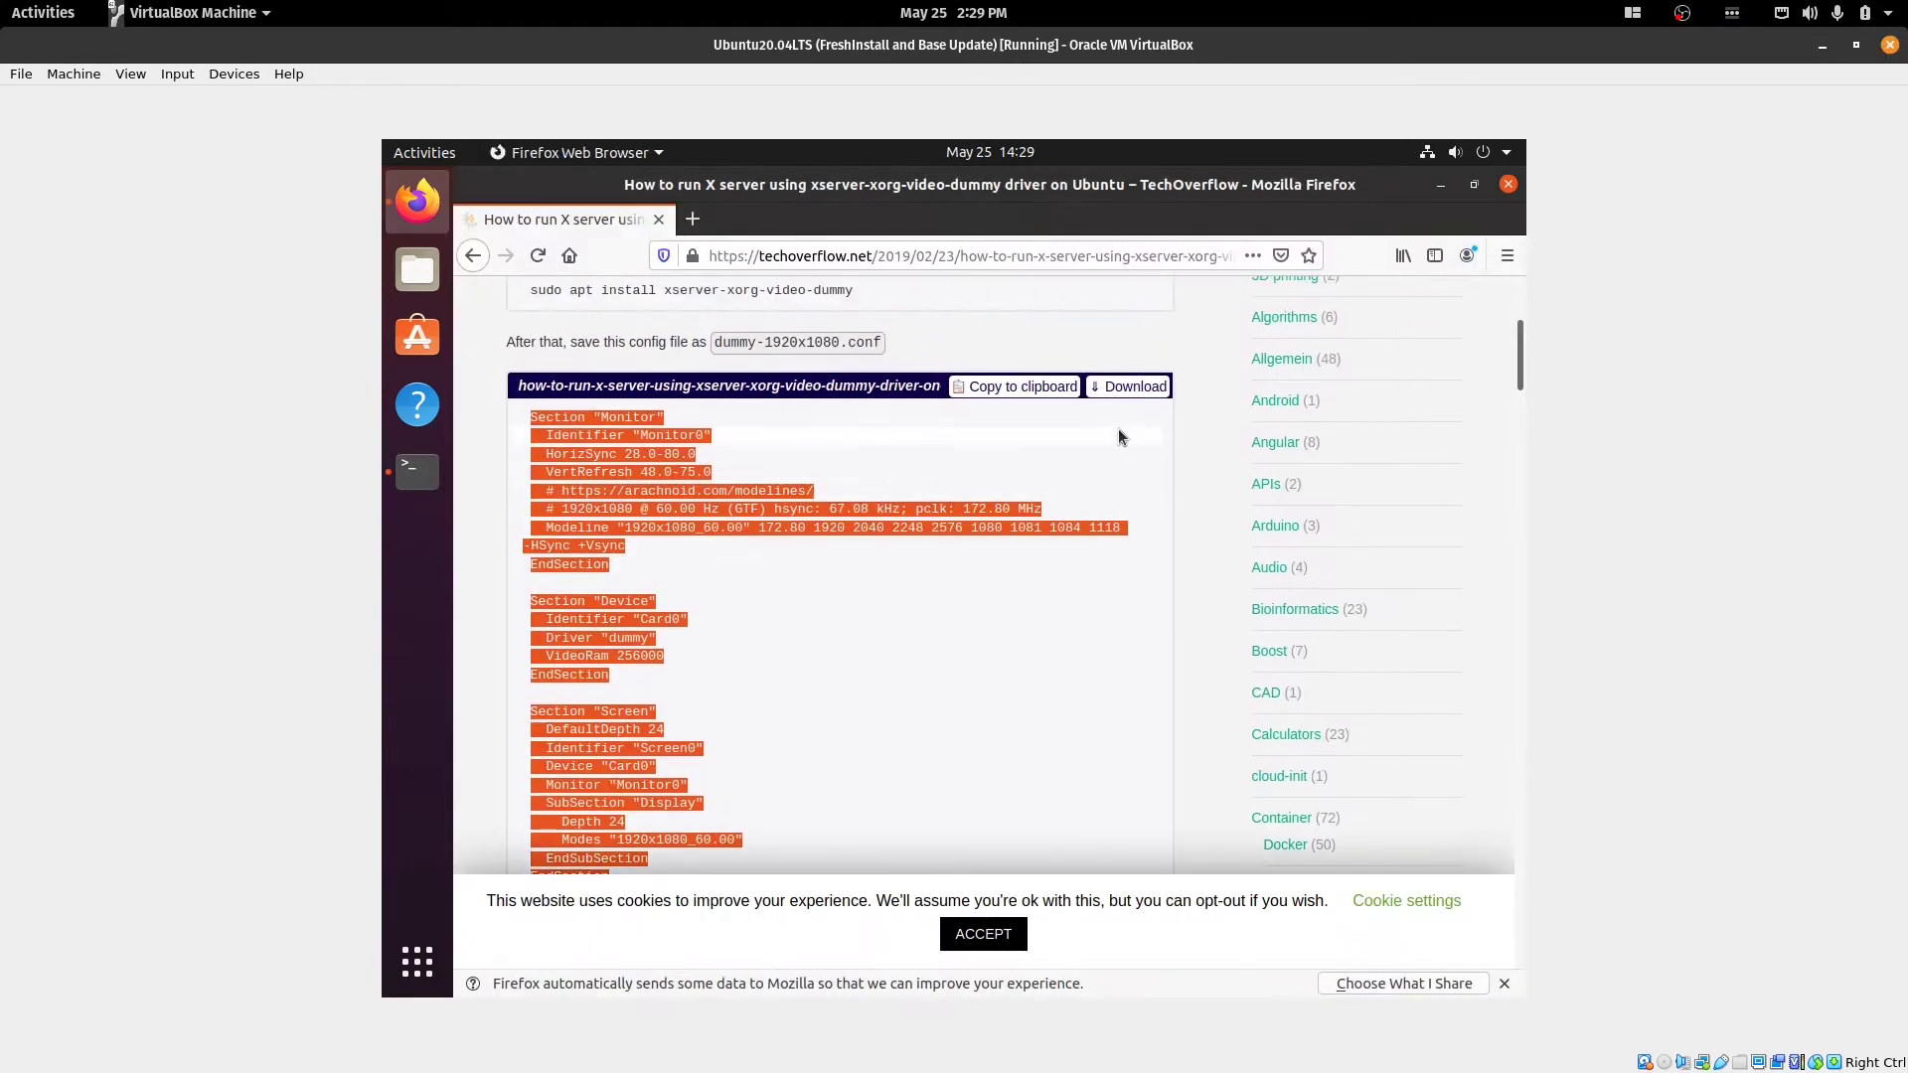
pyautogui.scroll(-1, 1117, 441)
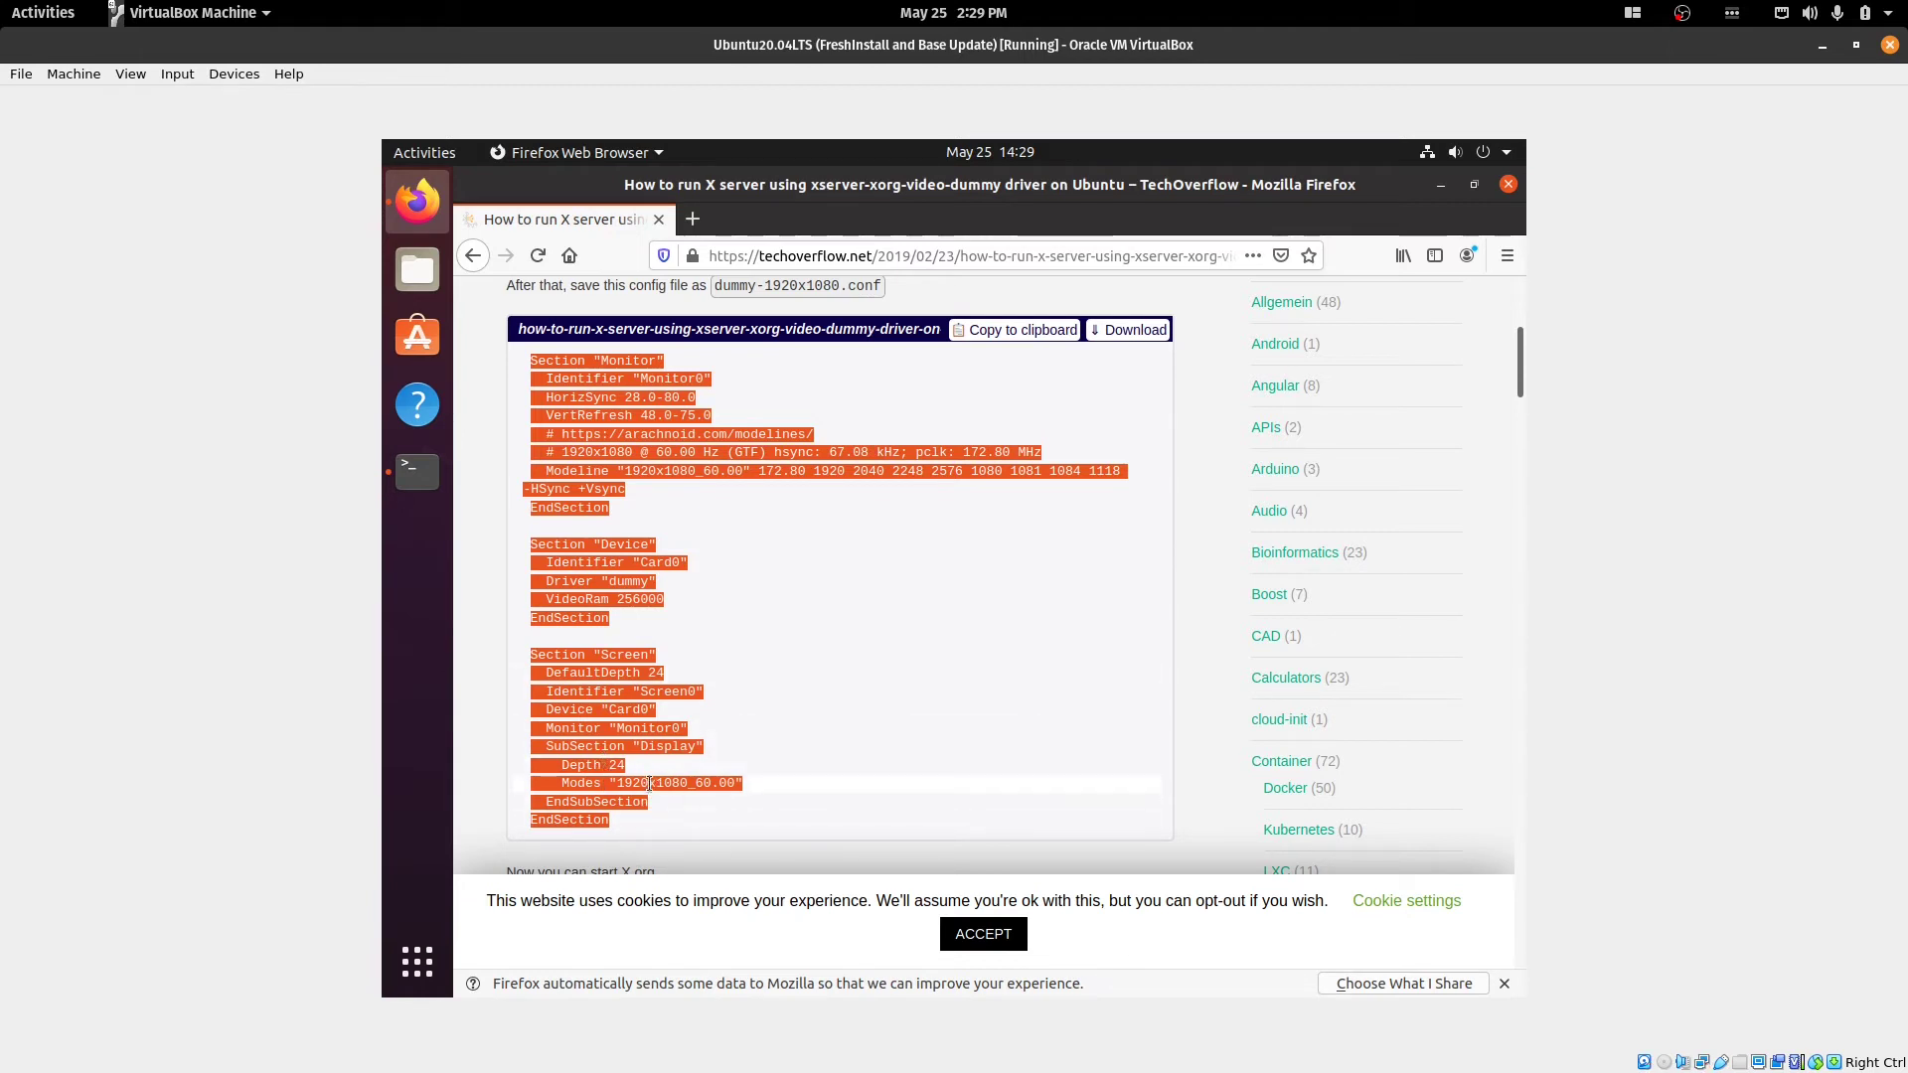
pyautogui.click(1444, 185)
# Paste the config into nano and save 10-xorg-dummy.conf.
pyautogui.rightClick(760, 429)
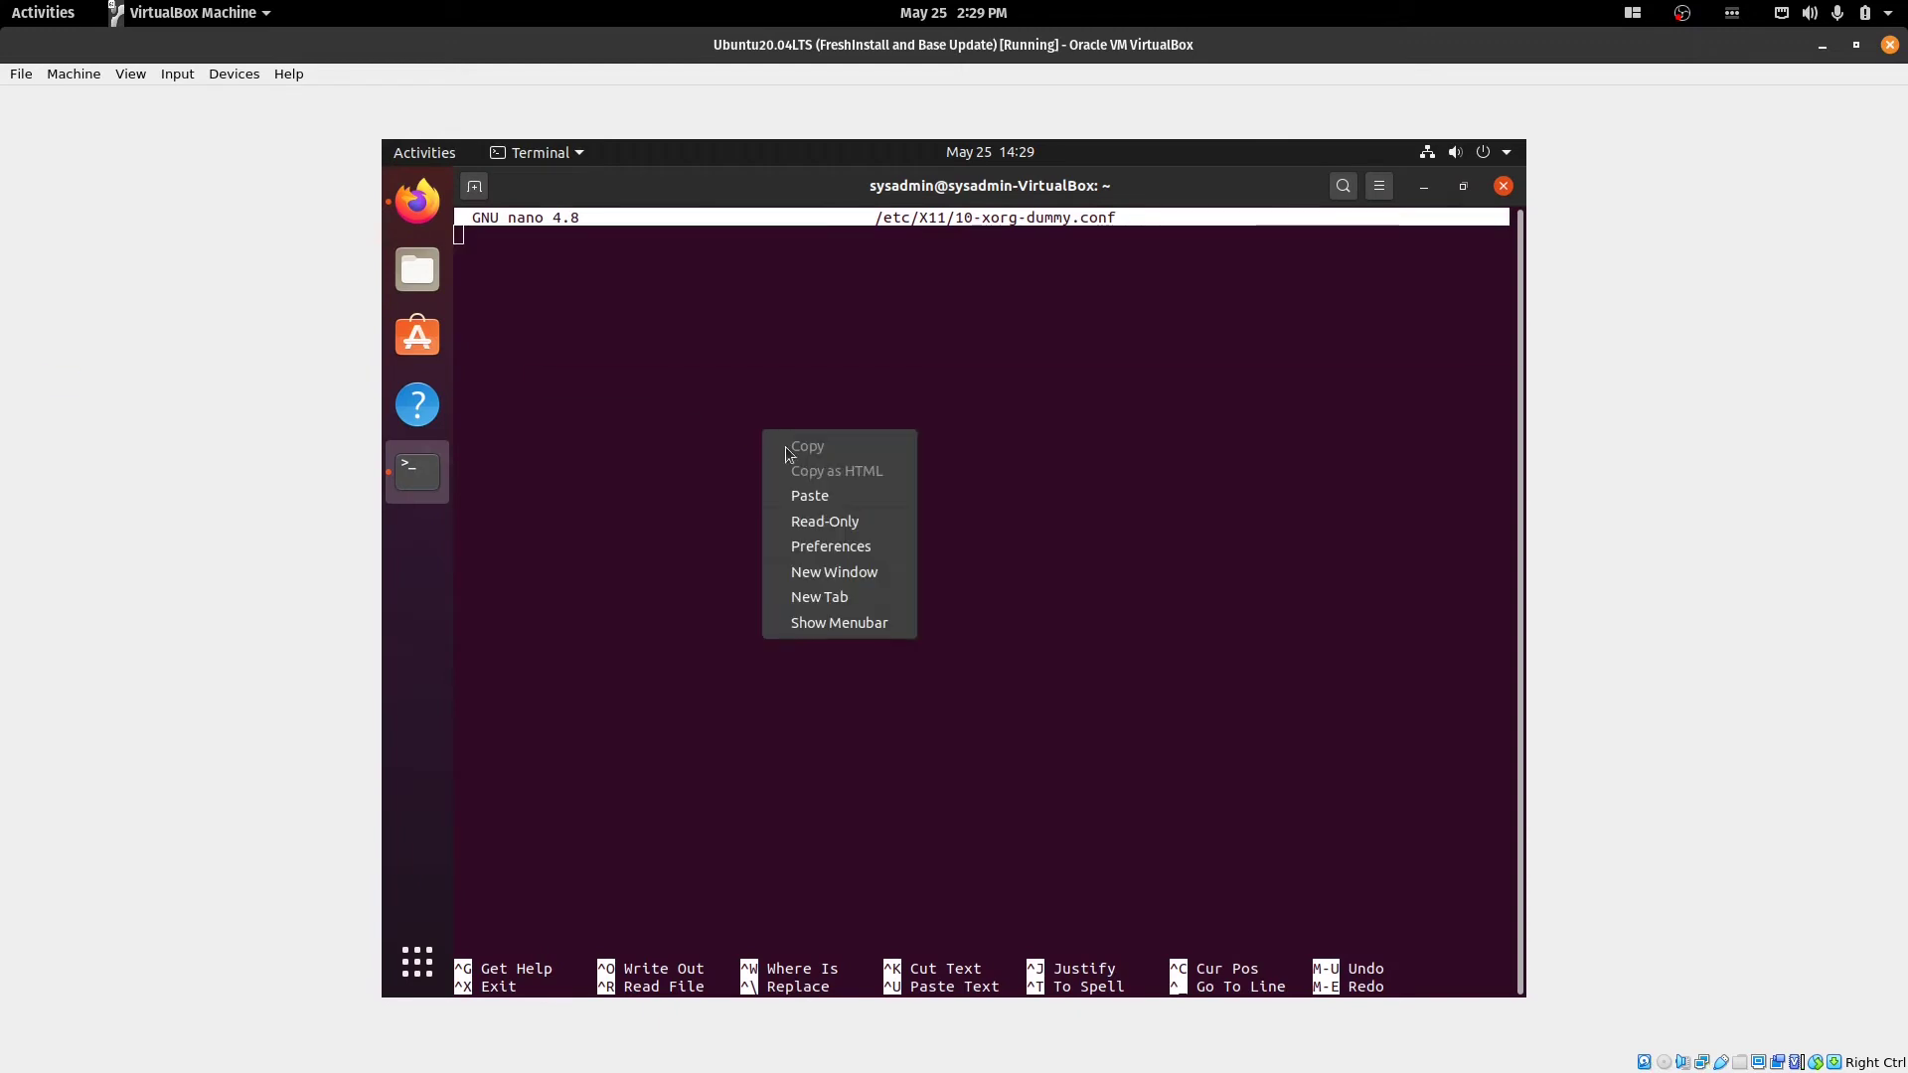
pyautogui.click(806, 496)
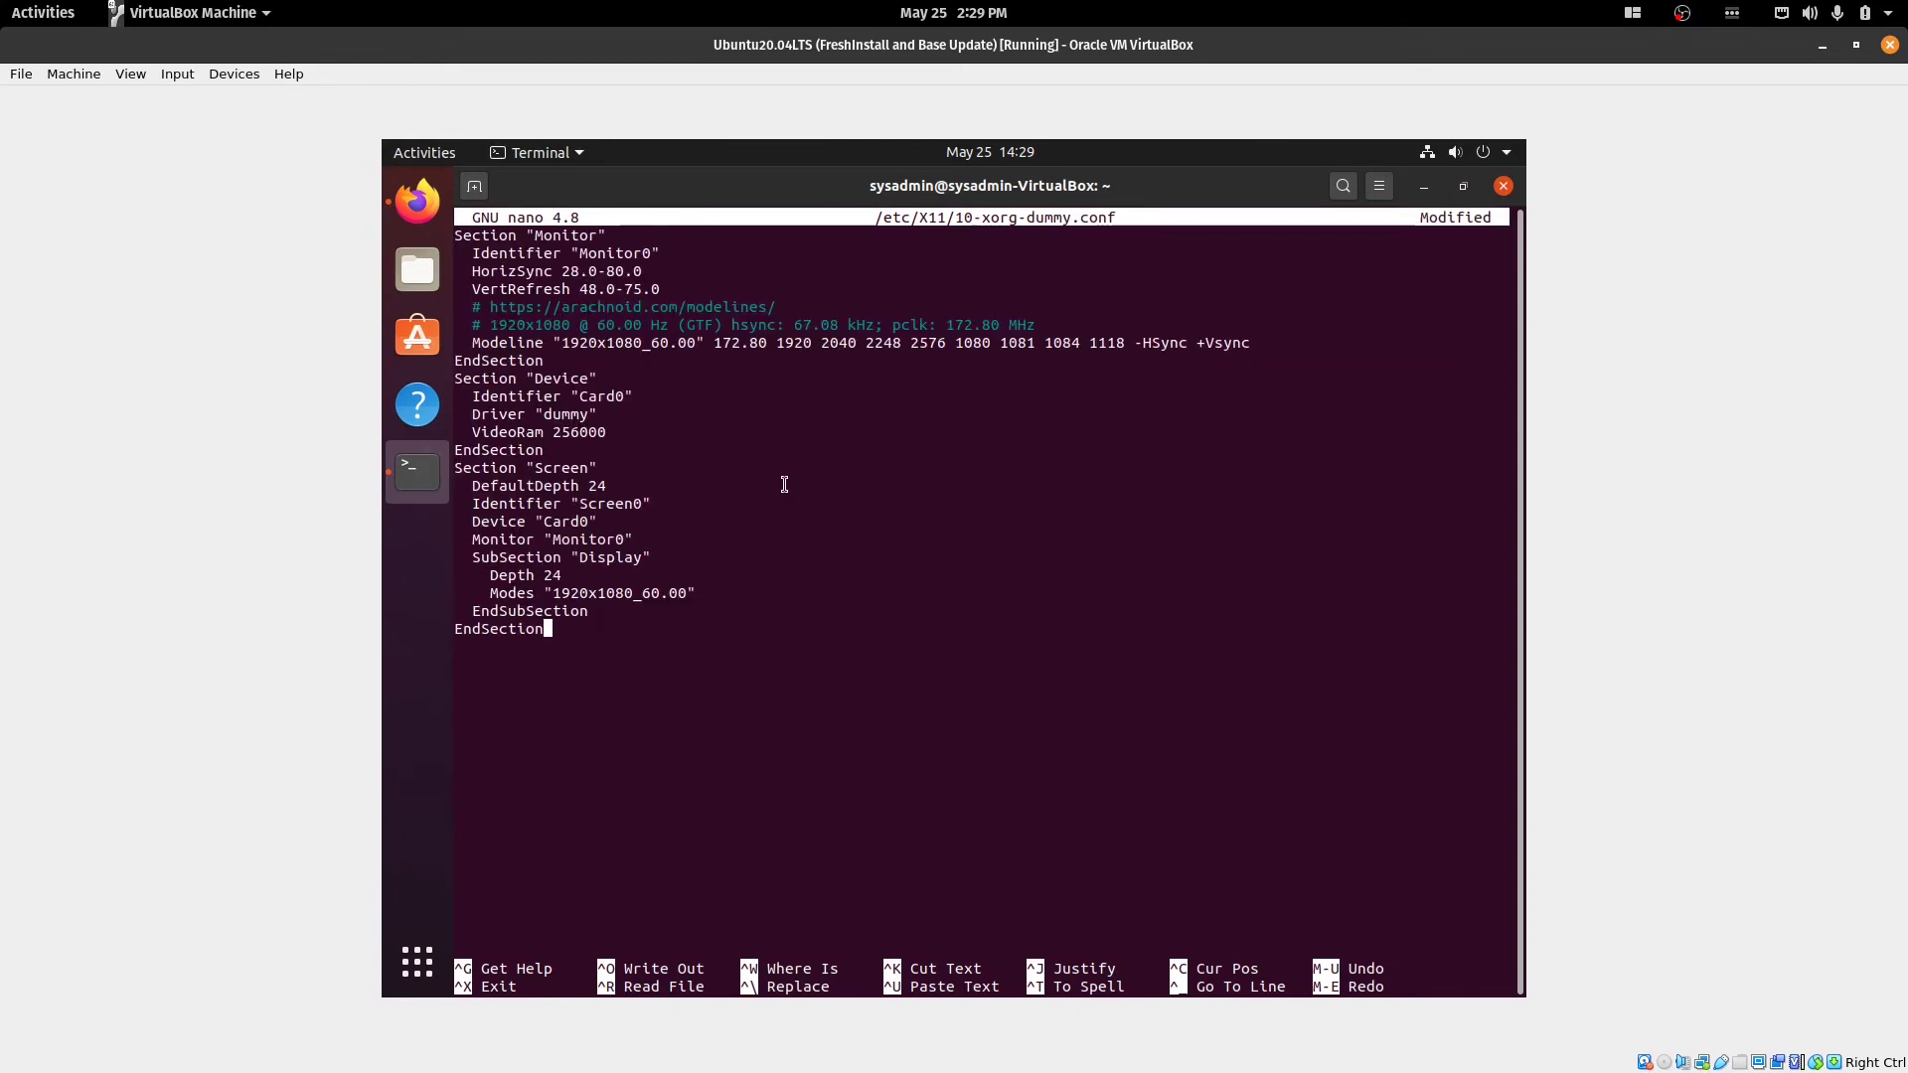
pyautogui.hotkey('ctrl', 'x')
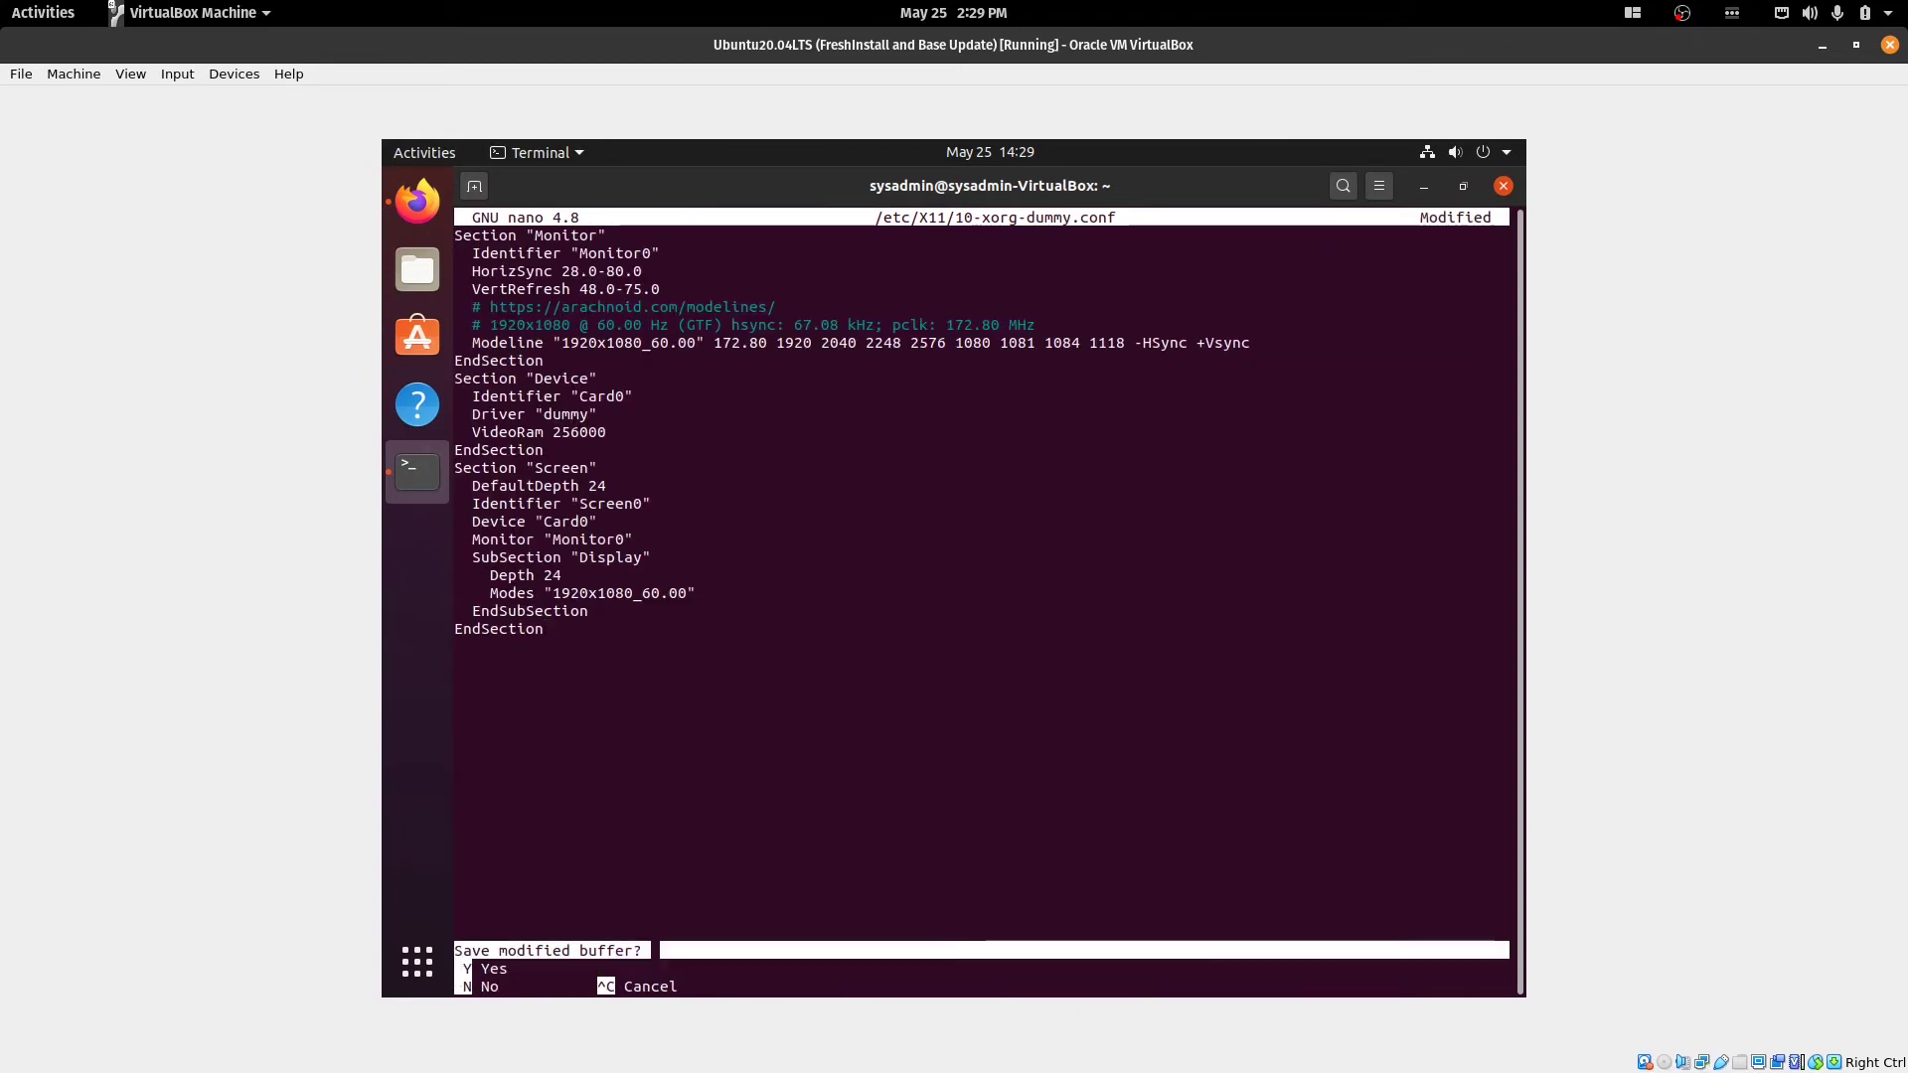
pyautogui.press('y')
pyautogui.press('Return')
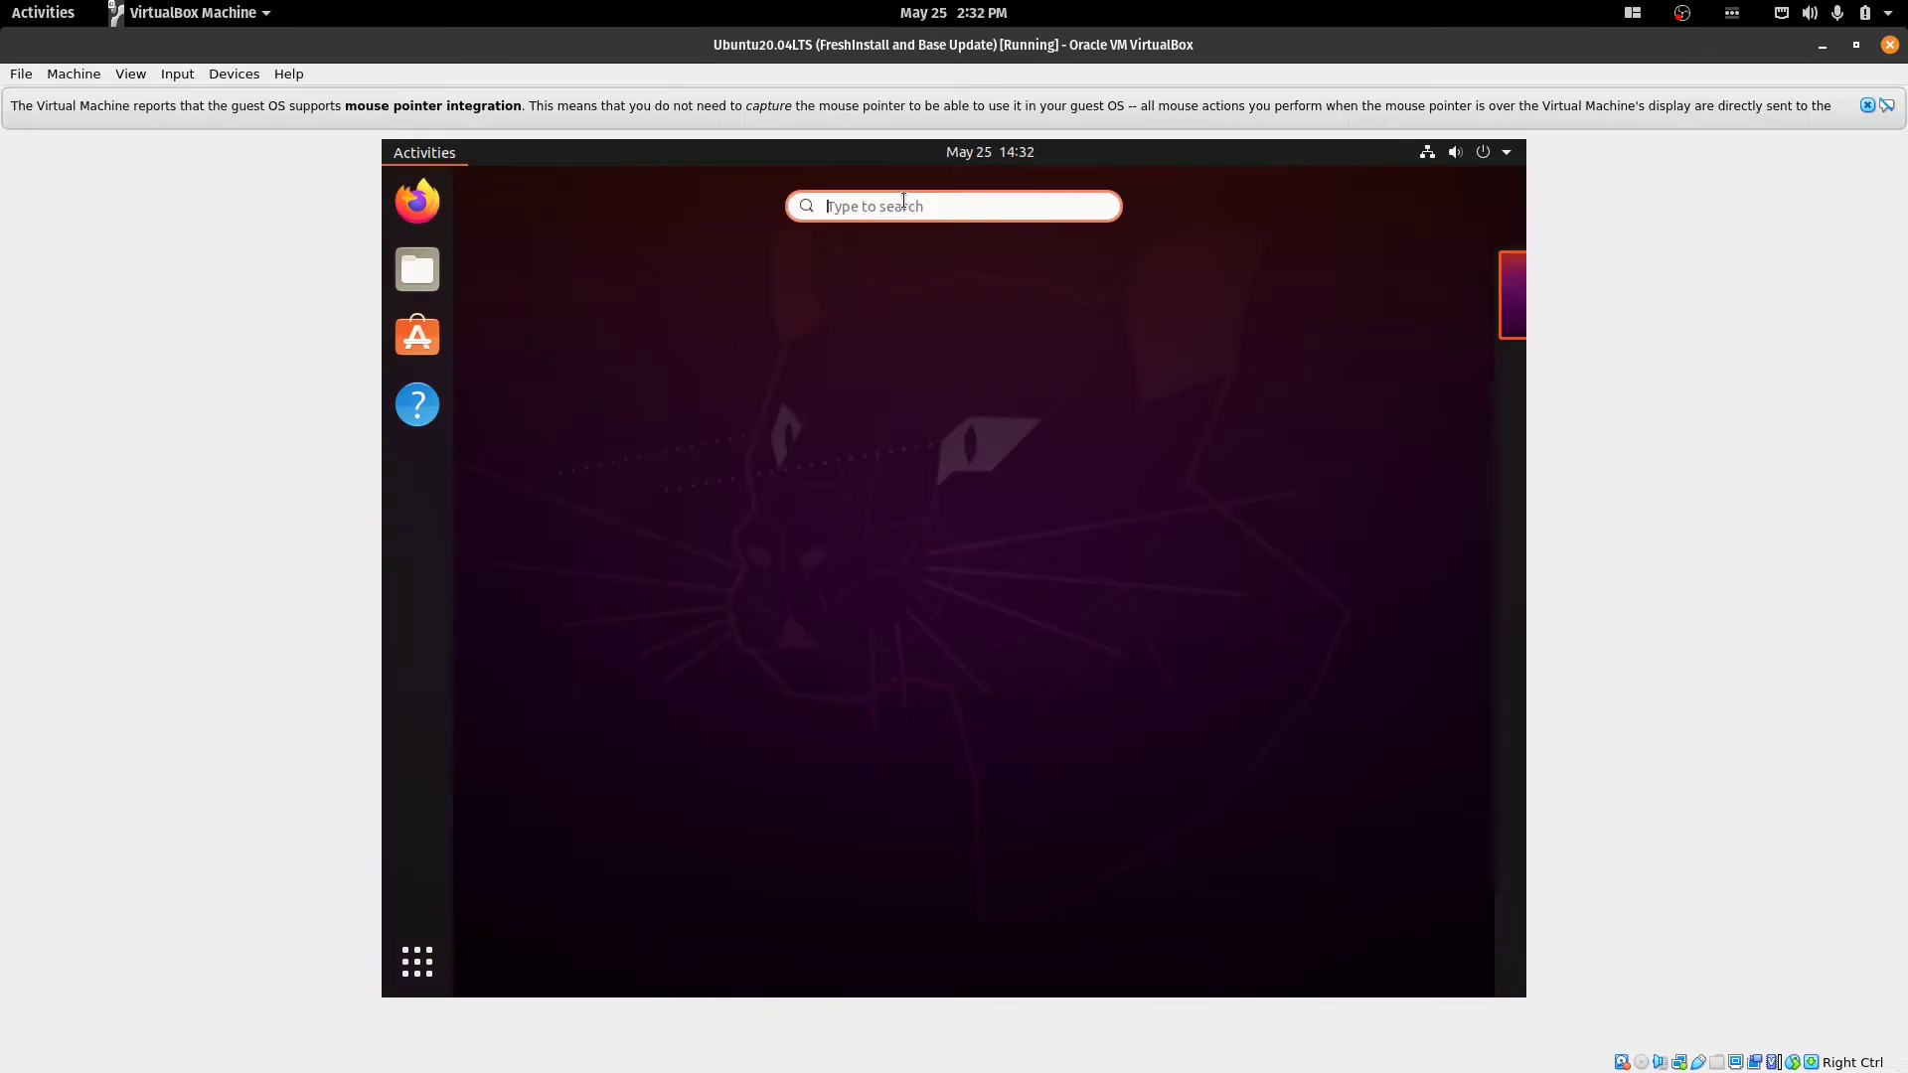
# Search 'set' in Activities and open the Settings app.
pyautogui.write('set')
pyautogui.click(903, 294)
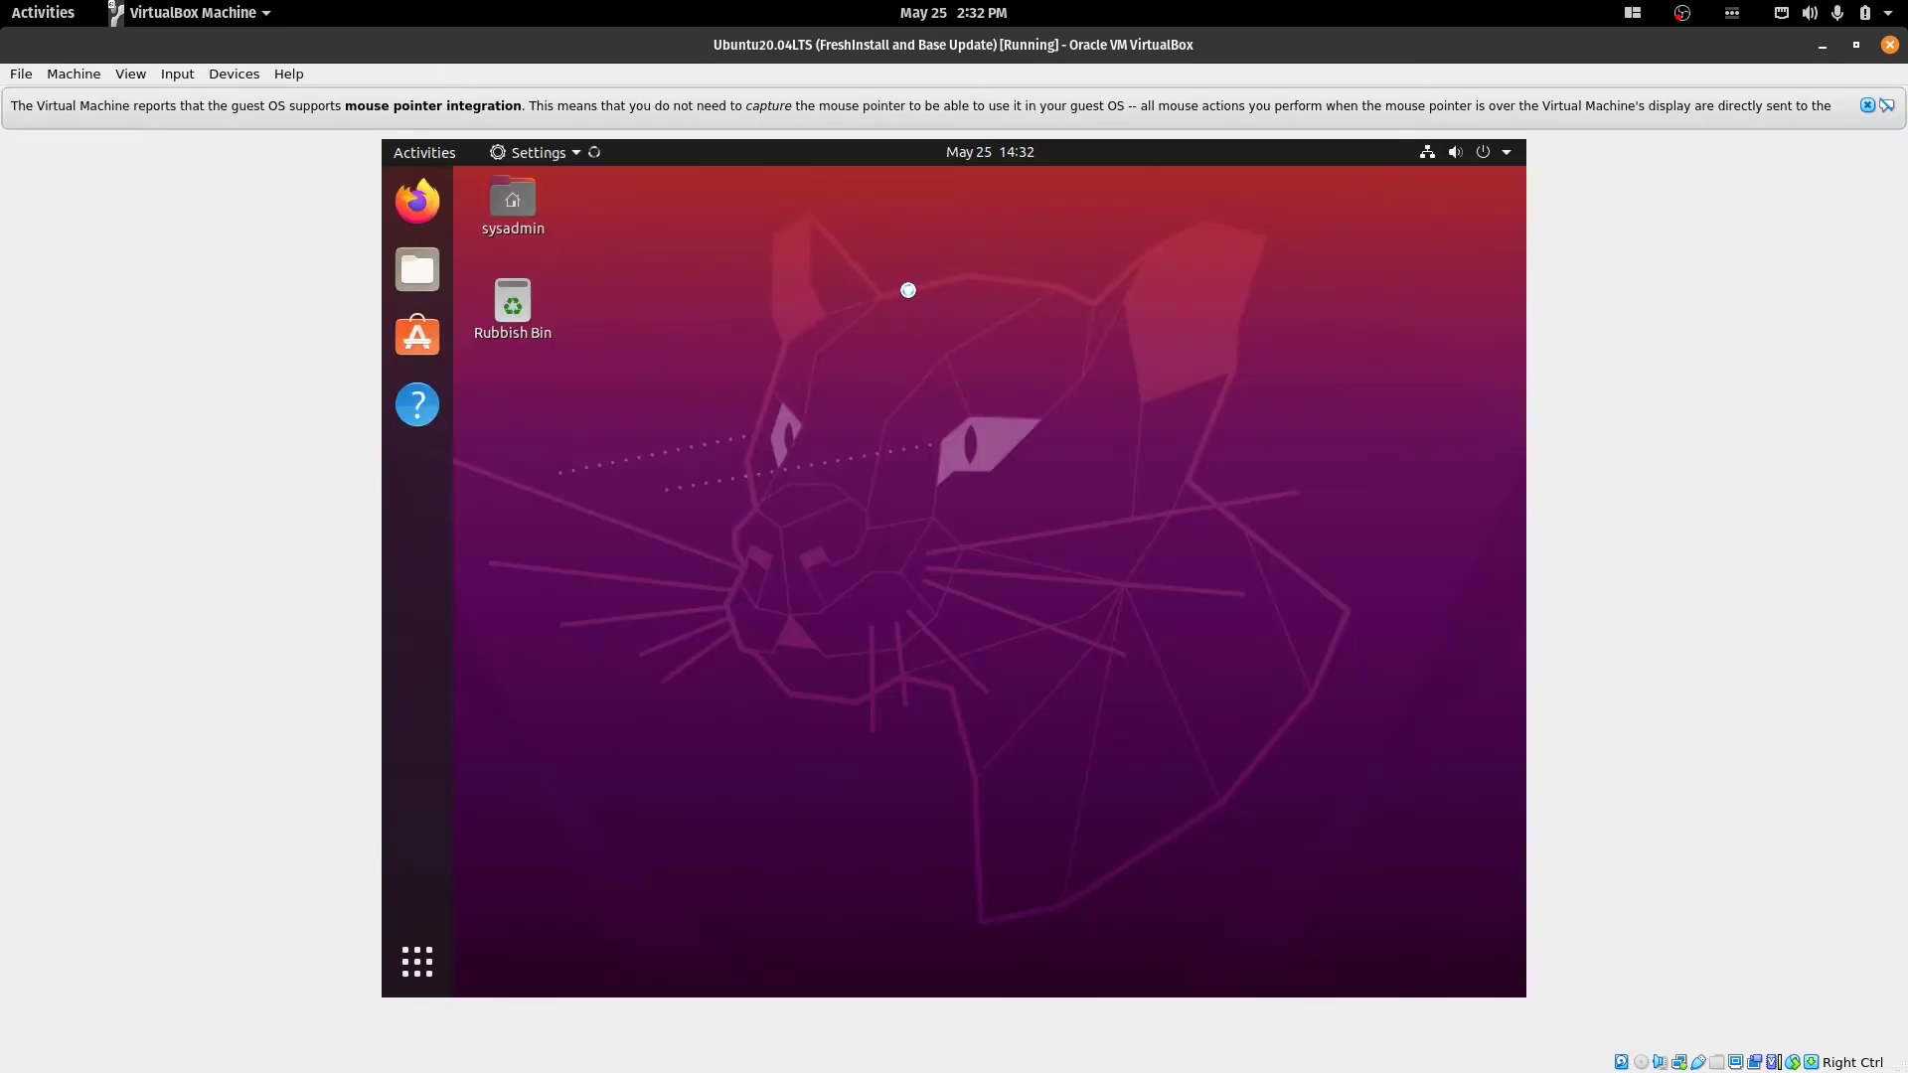
pyautogui.scroll(-2, 566, 807)
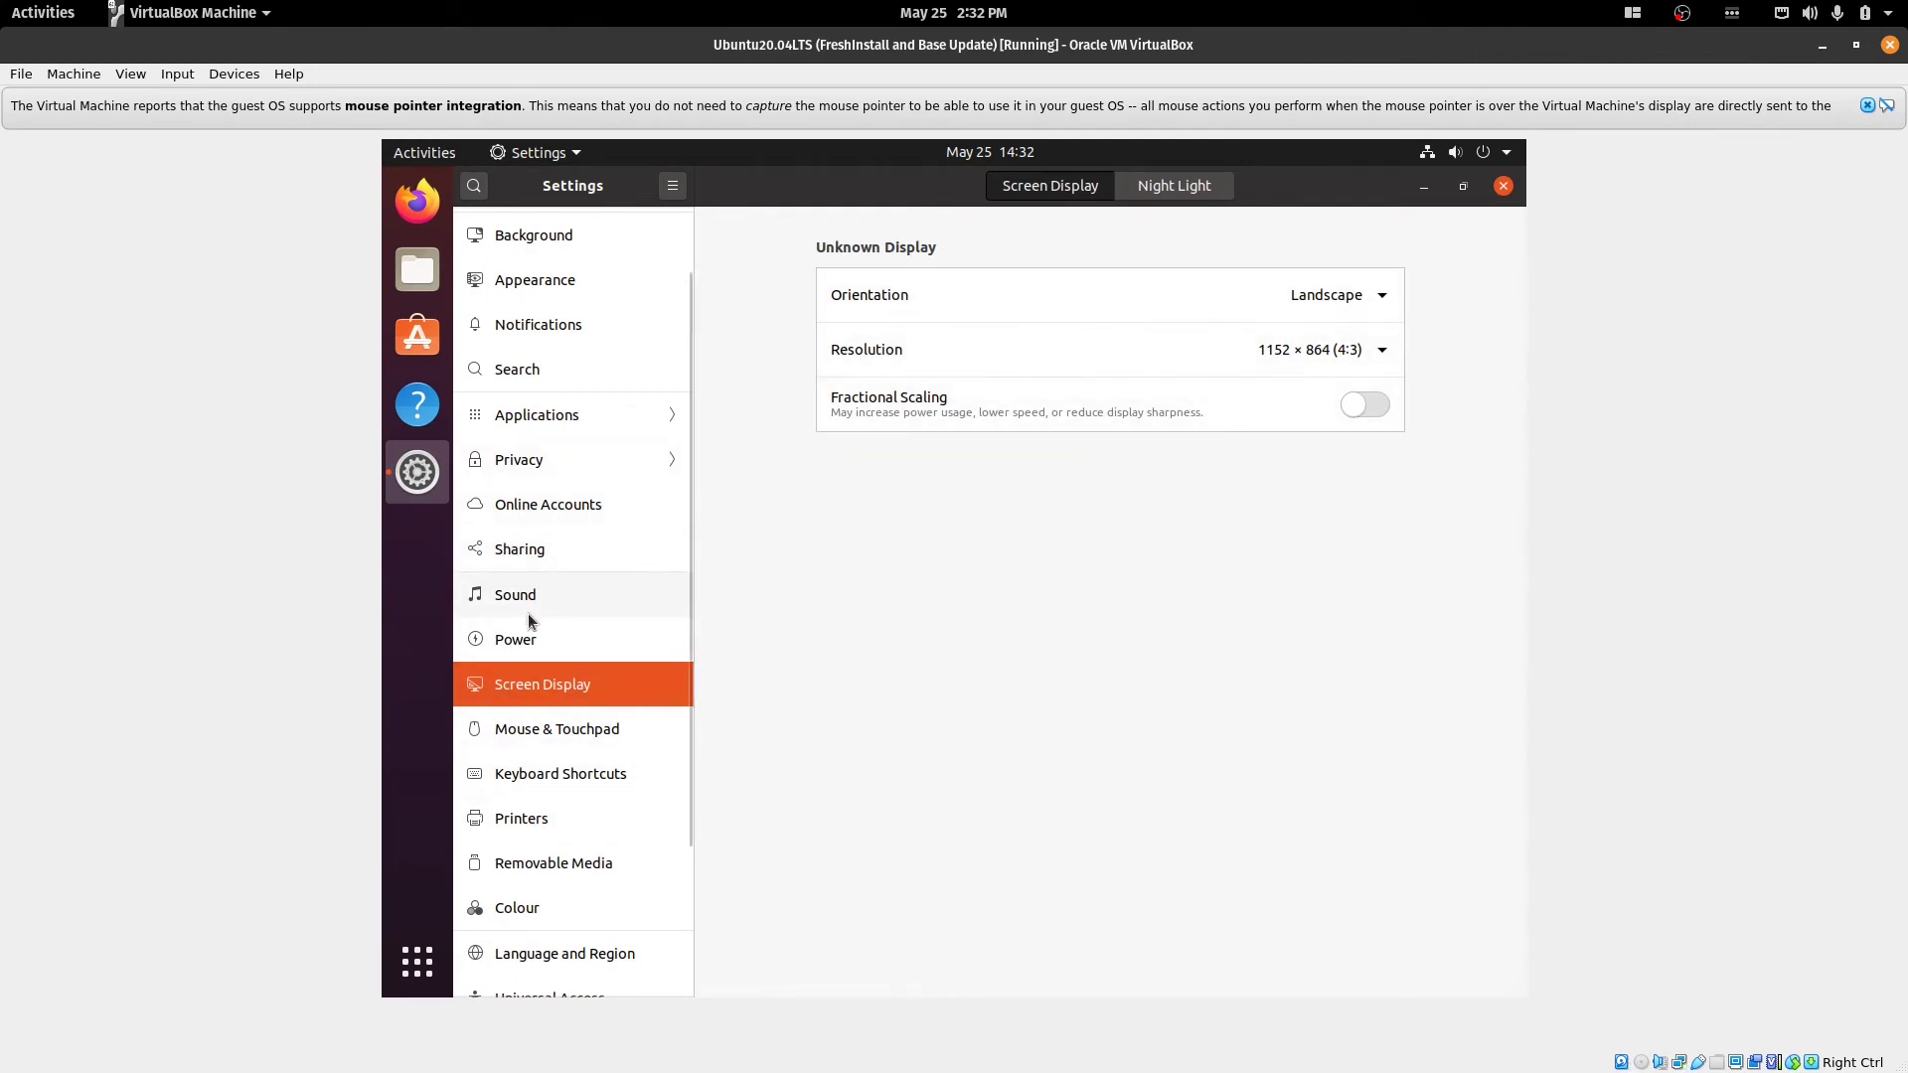
# Turn on Sharing and Screen Sharing with a required access password, then close Settings.
pyautogui.click(544, 553)
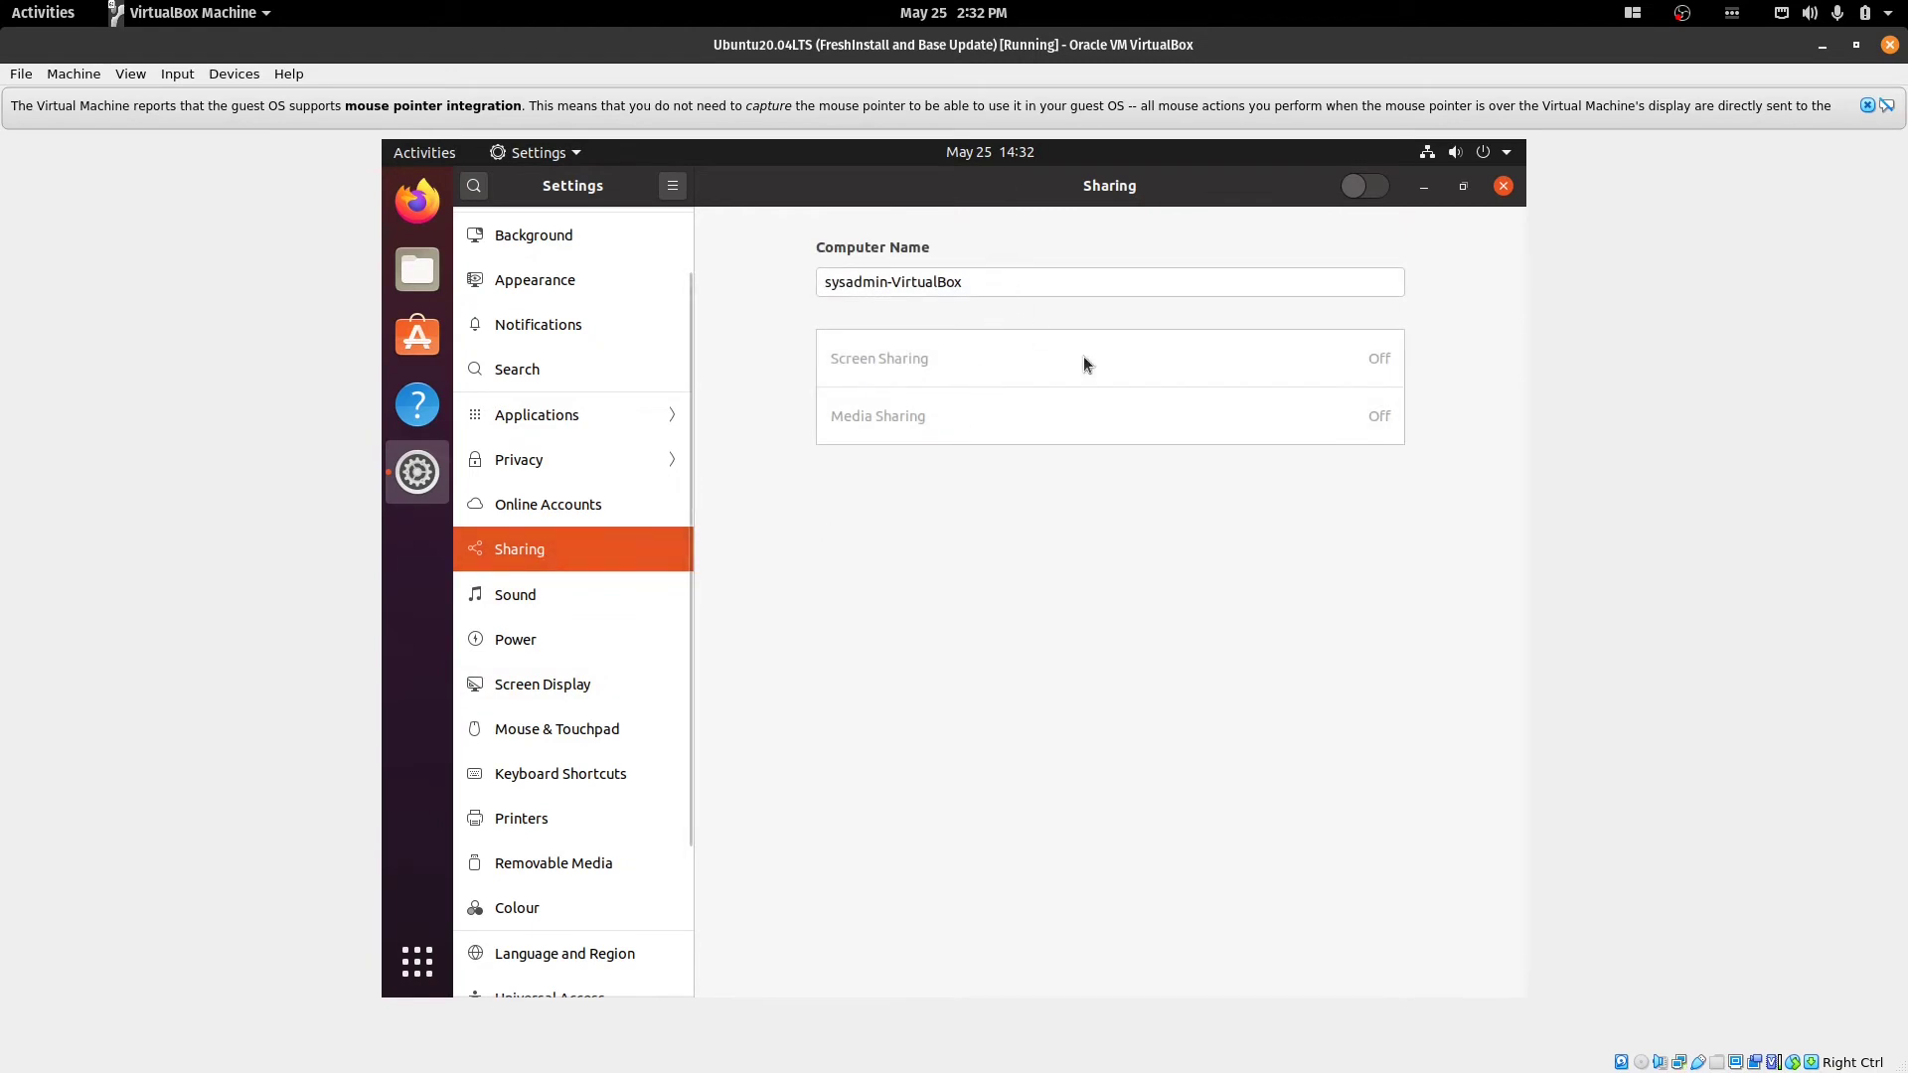
pyautogui.click(1373, 189)
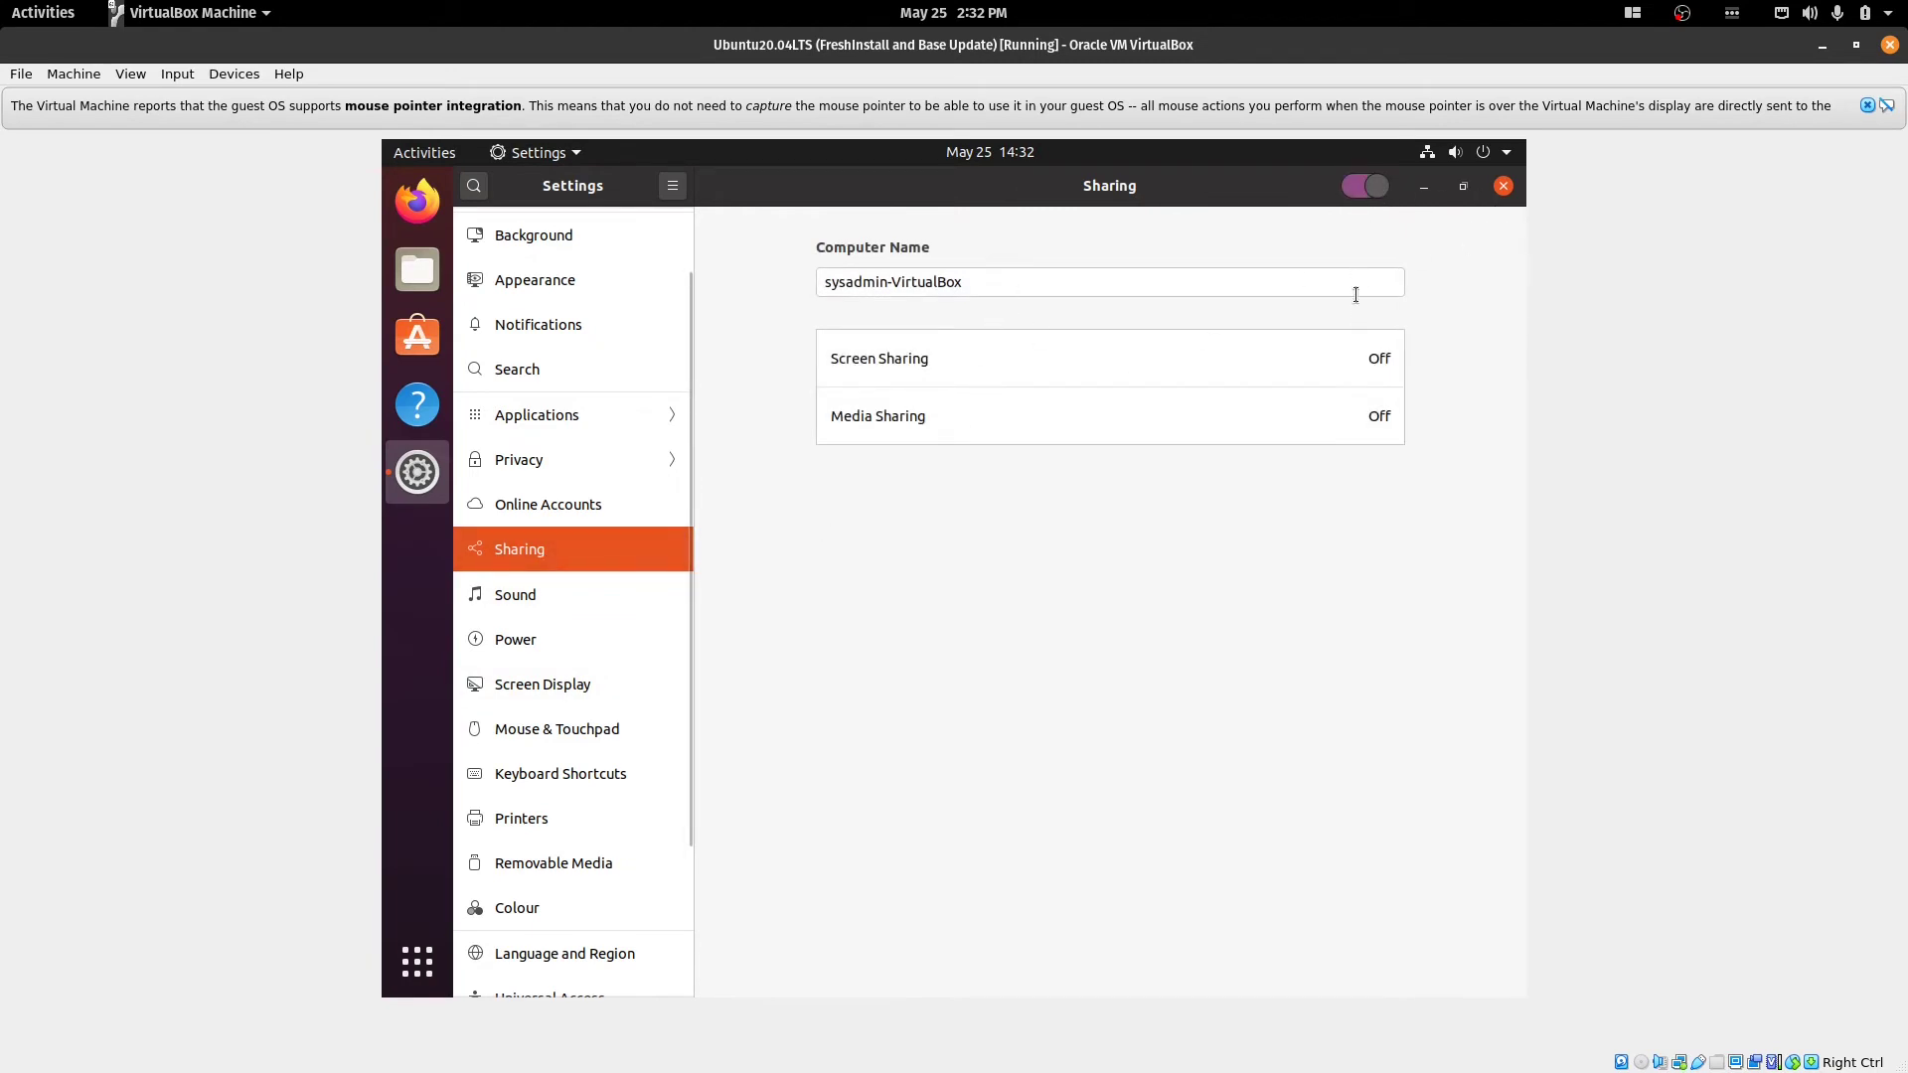
pyautogui.click(1339, 349)
pyautogui.click(866, 395)
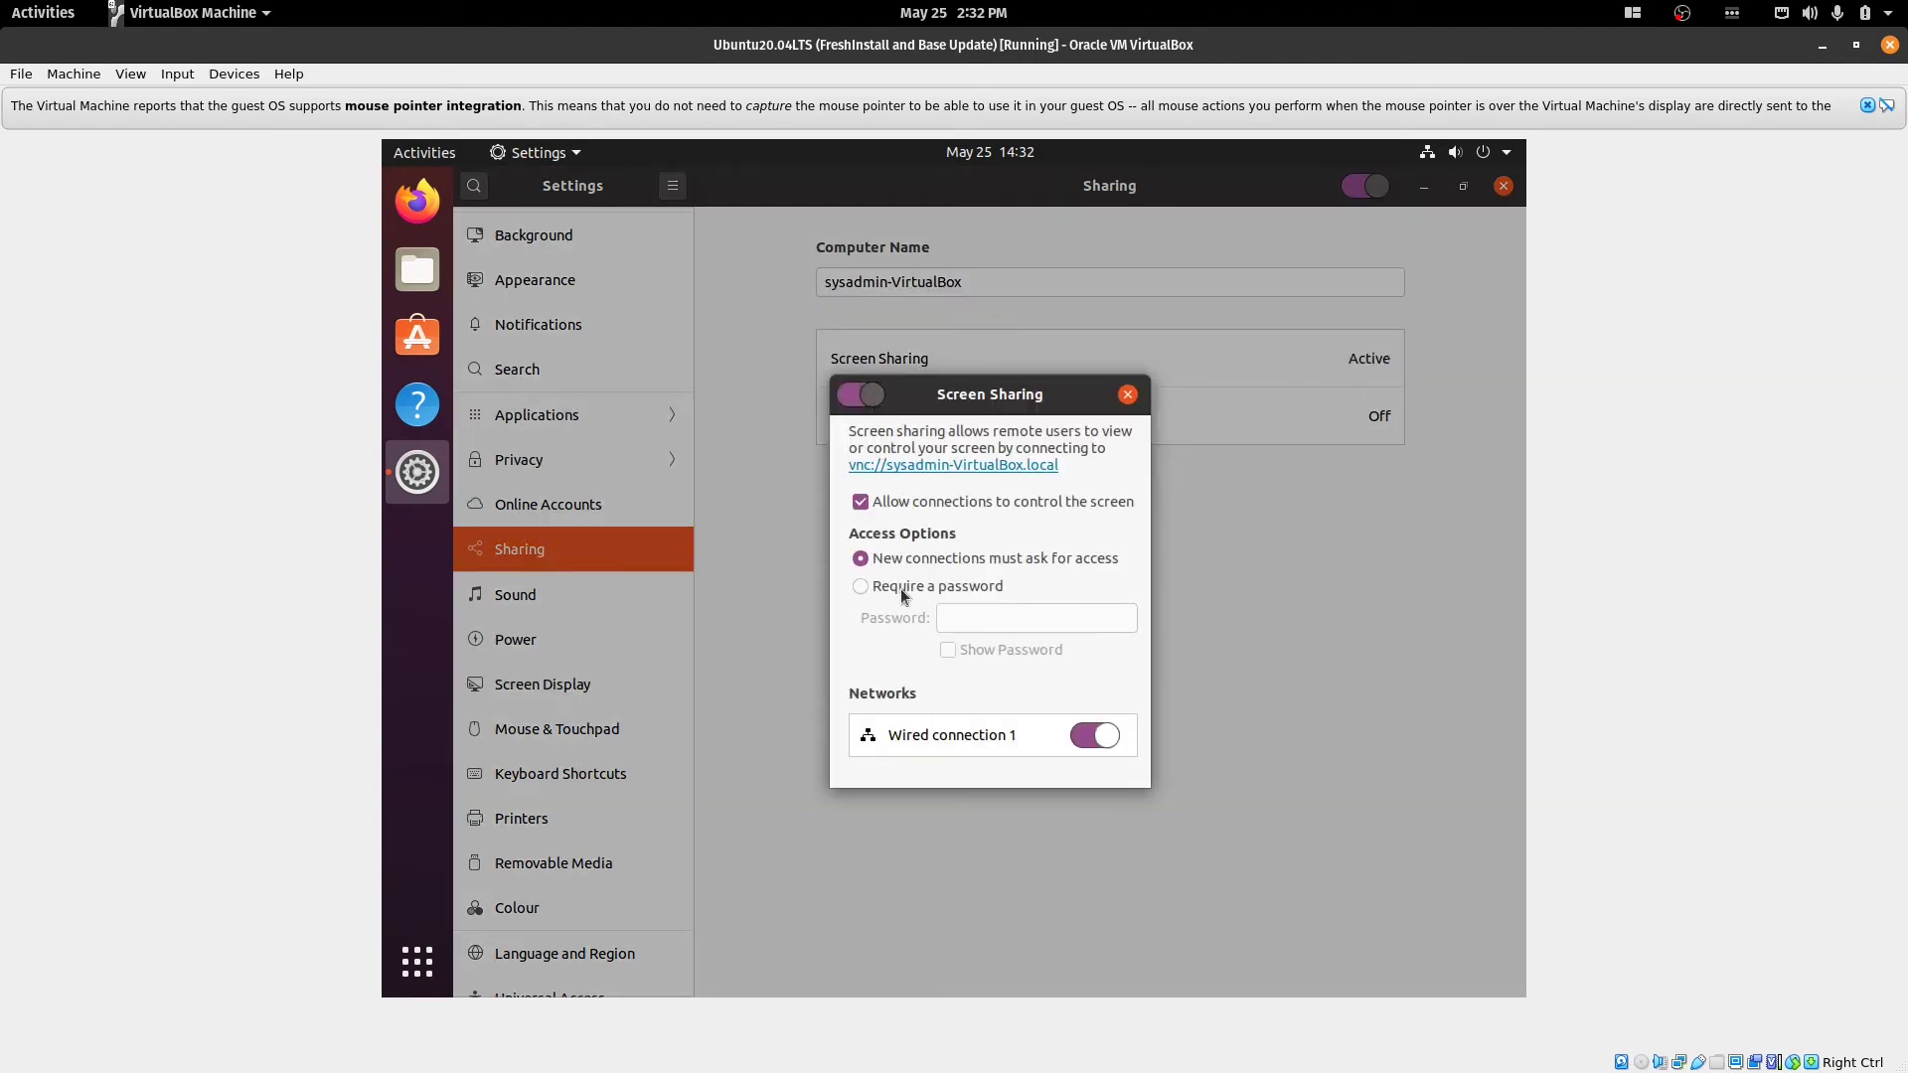
pyautogui.click(906, 587)
pyautogui.click(1022, 622)
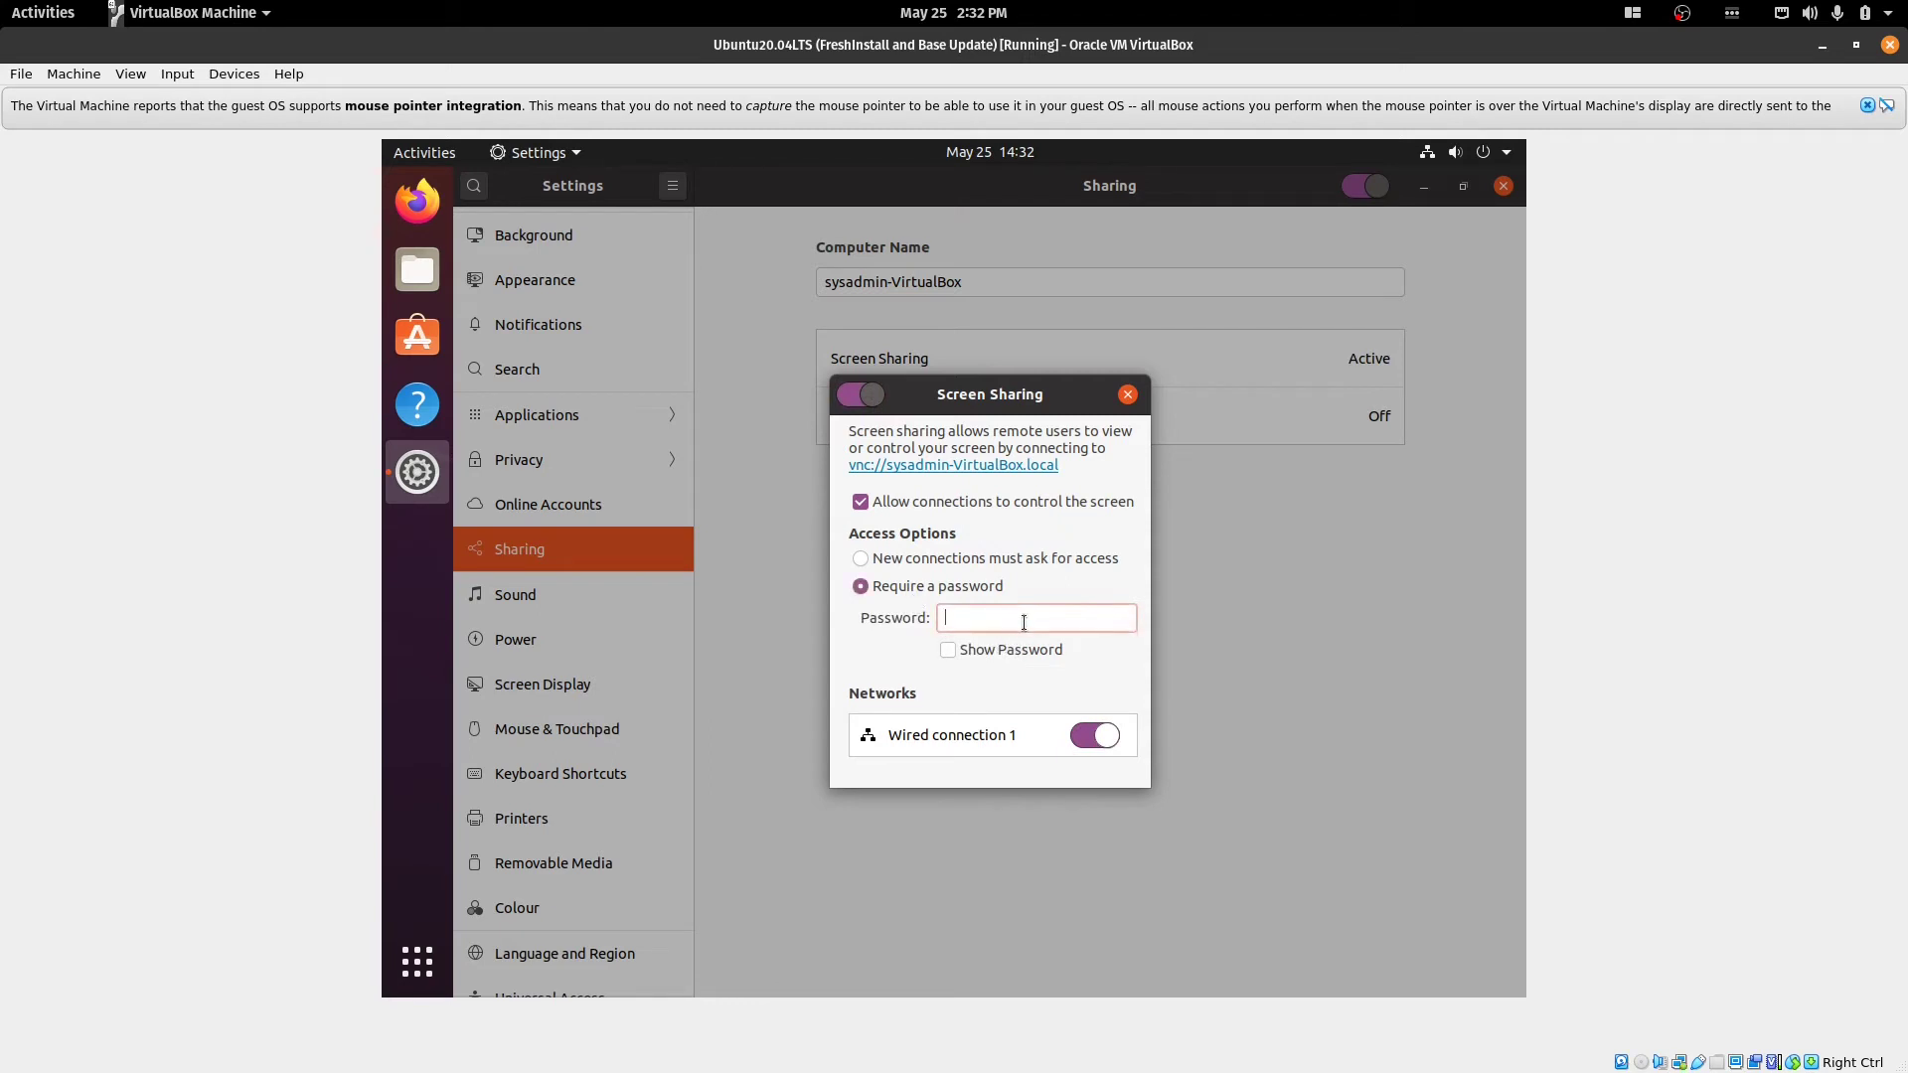
pyautogui.click(948, 650)
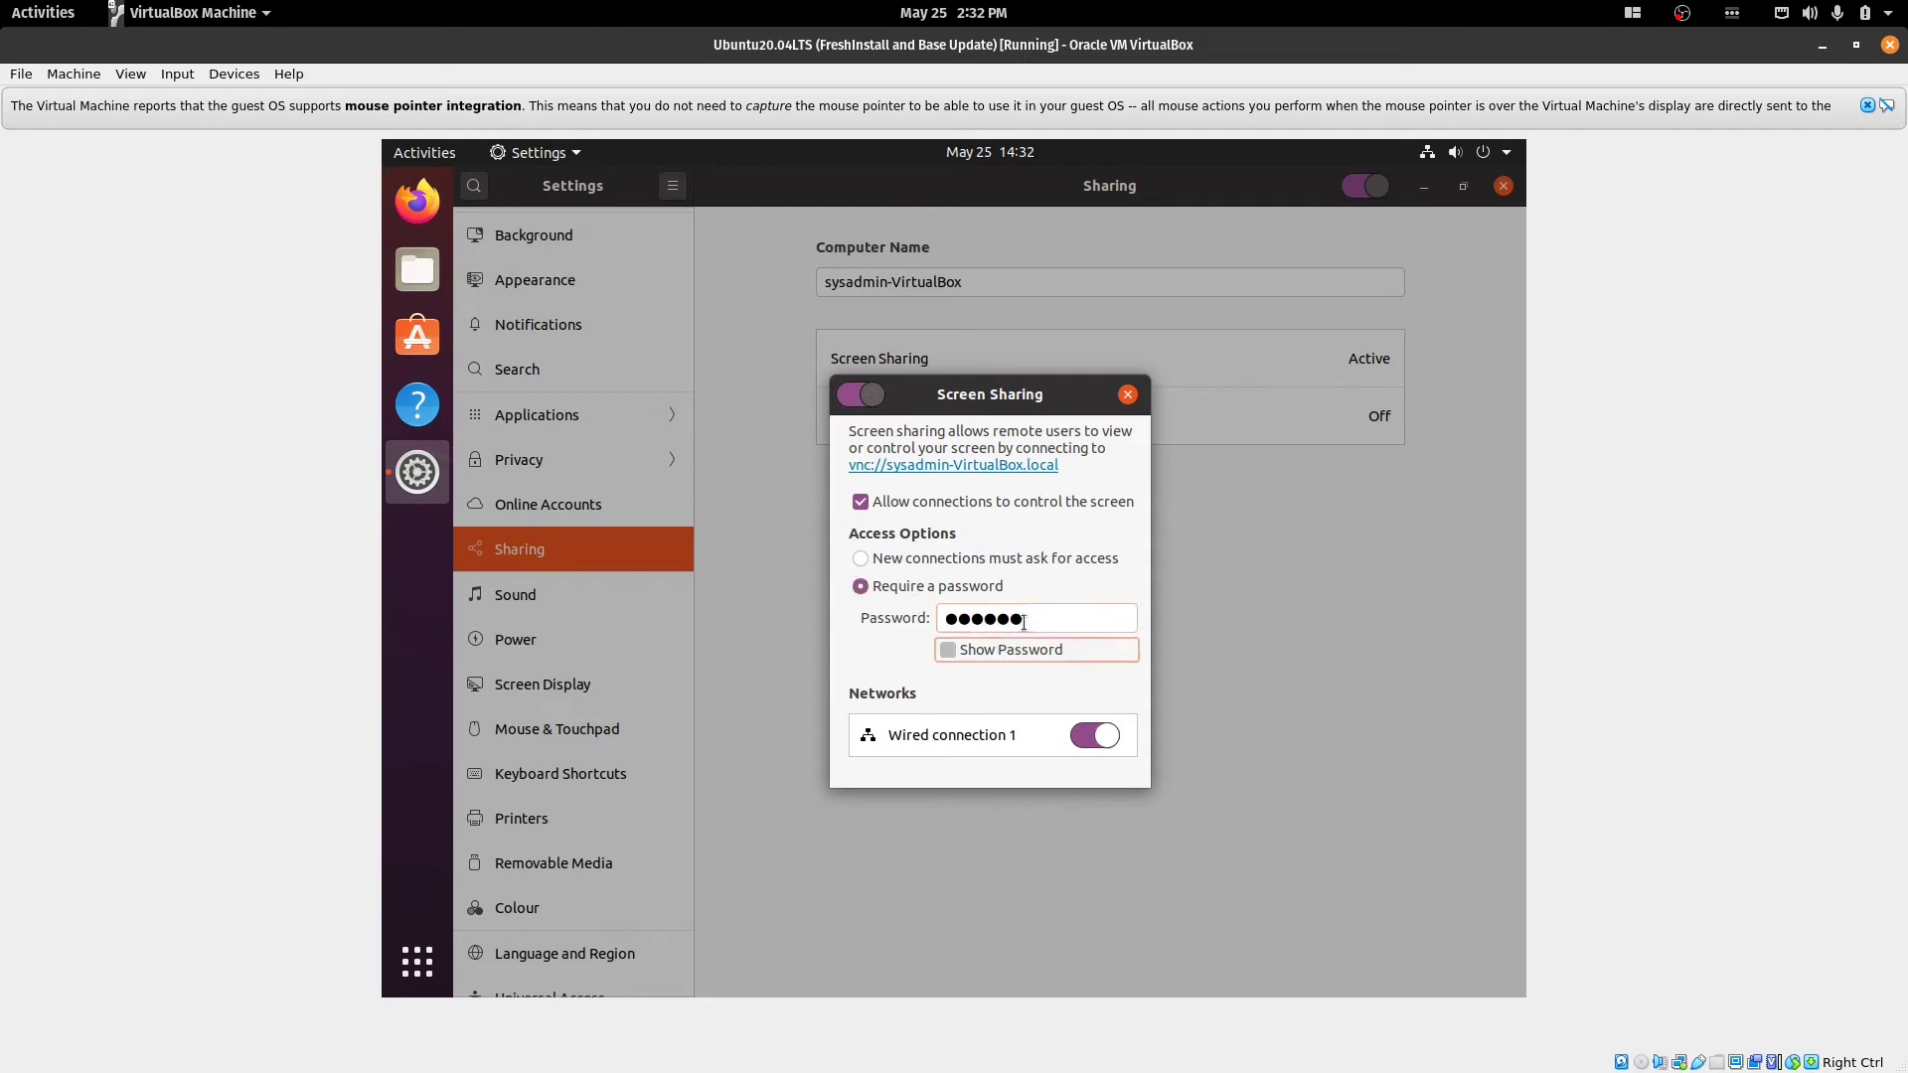
pyautogui.click(1126, 396)
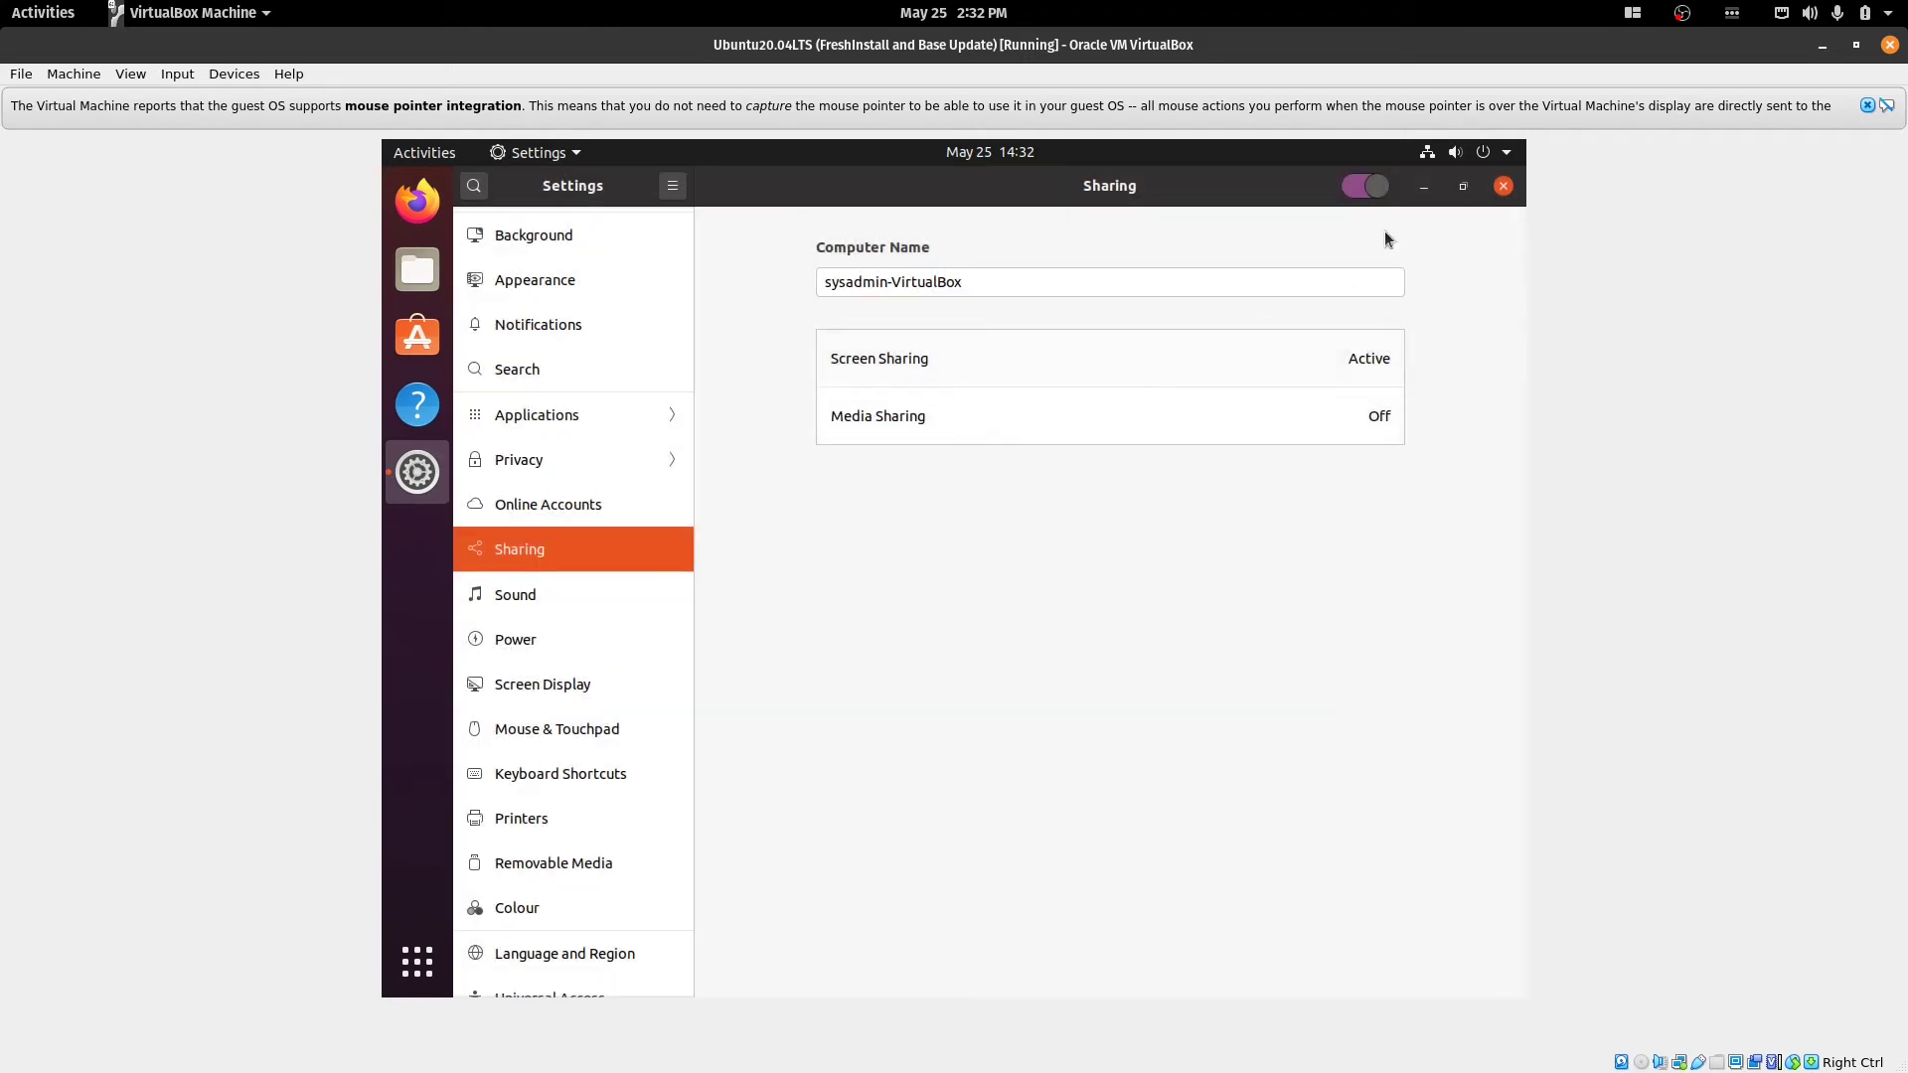
pyautogui.click(1501, 188)
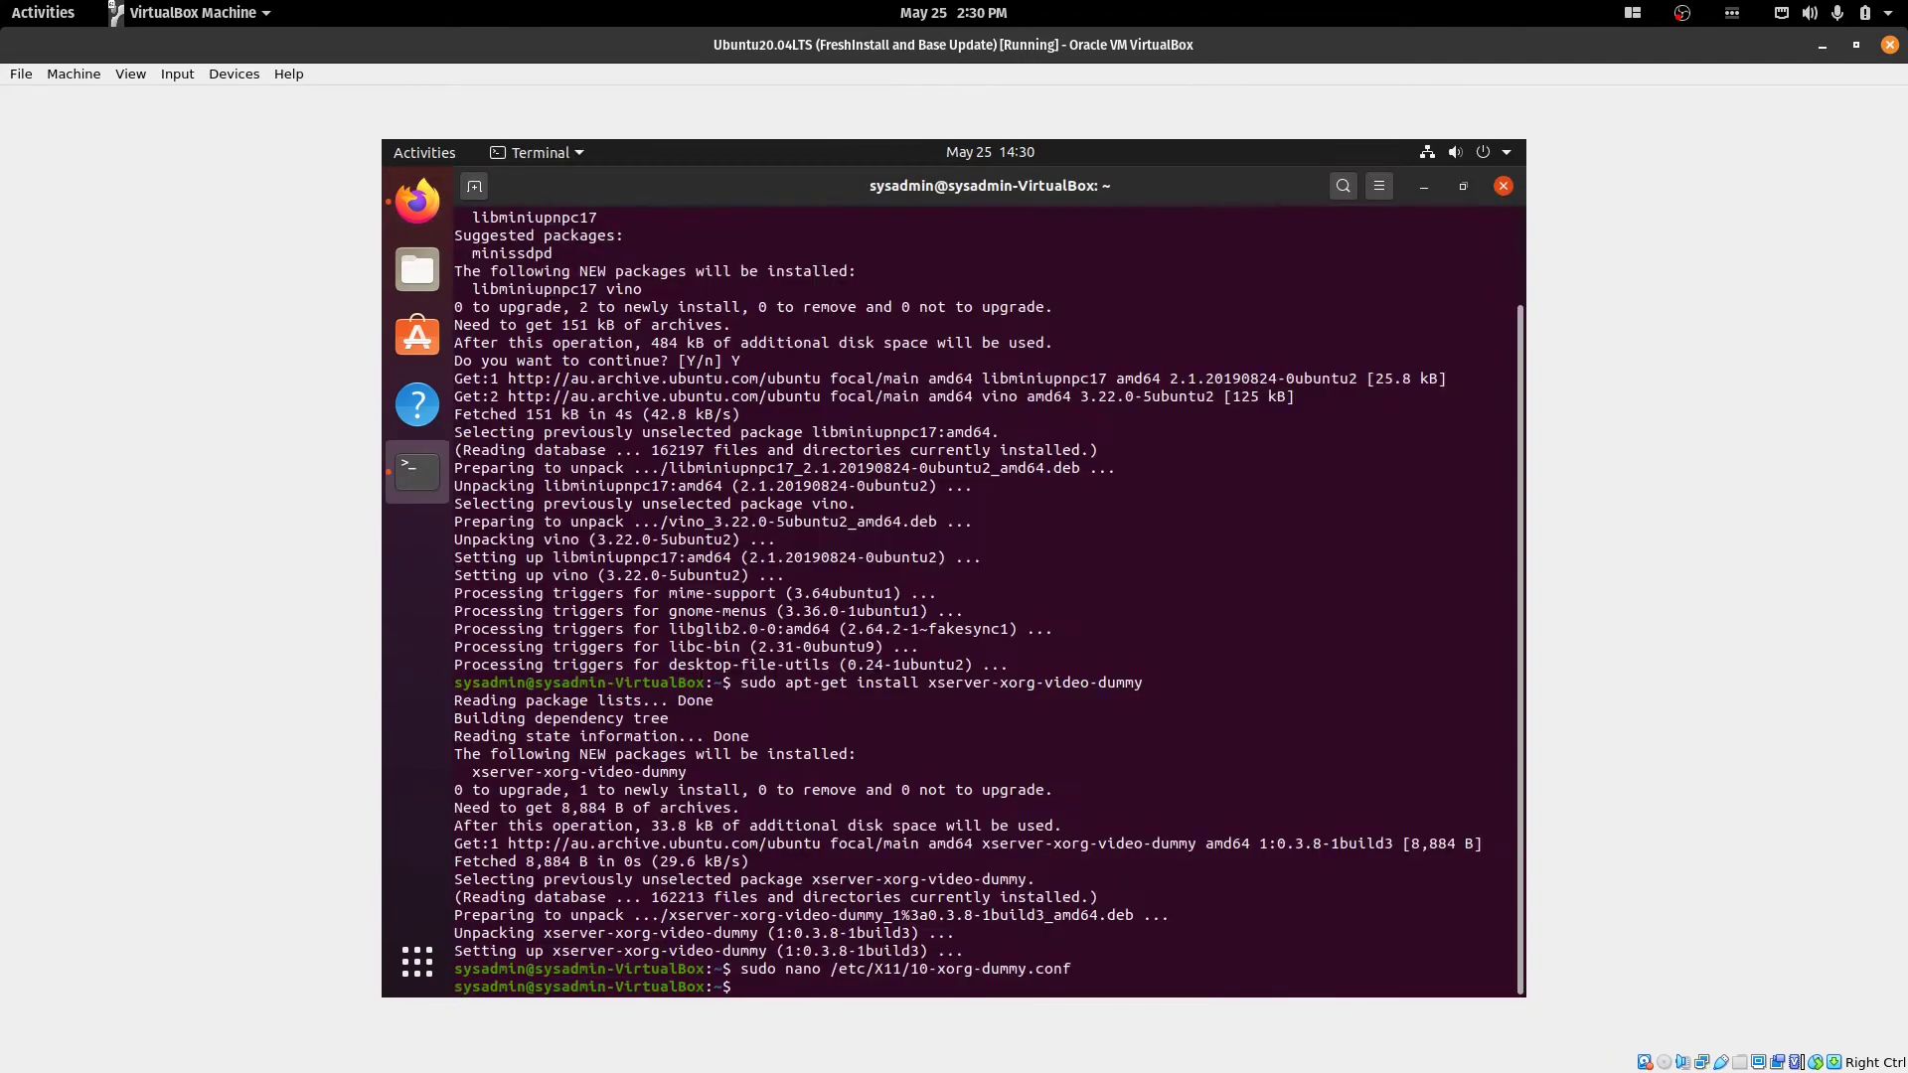
# List the guest's network addresses with 'ip addr'.
pyautogui.write('sudo reboot')
pyautogui.hotkey('ctrl', 'c')
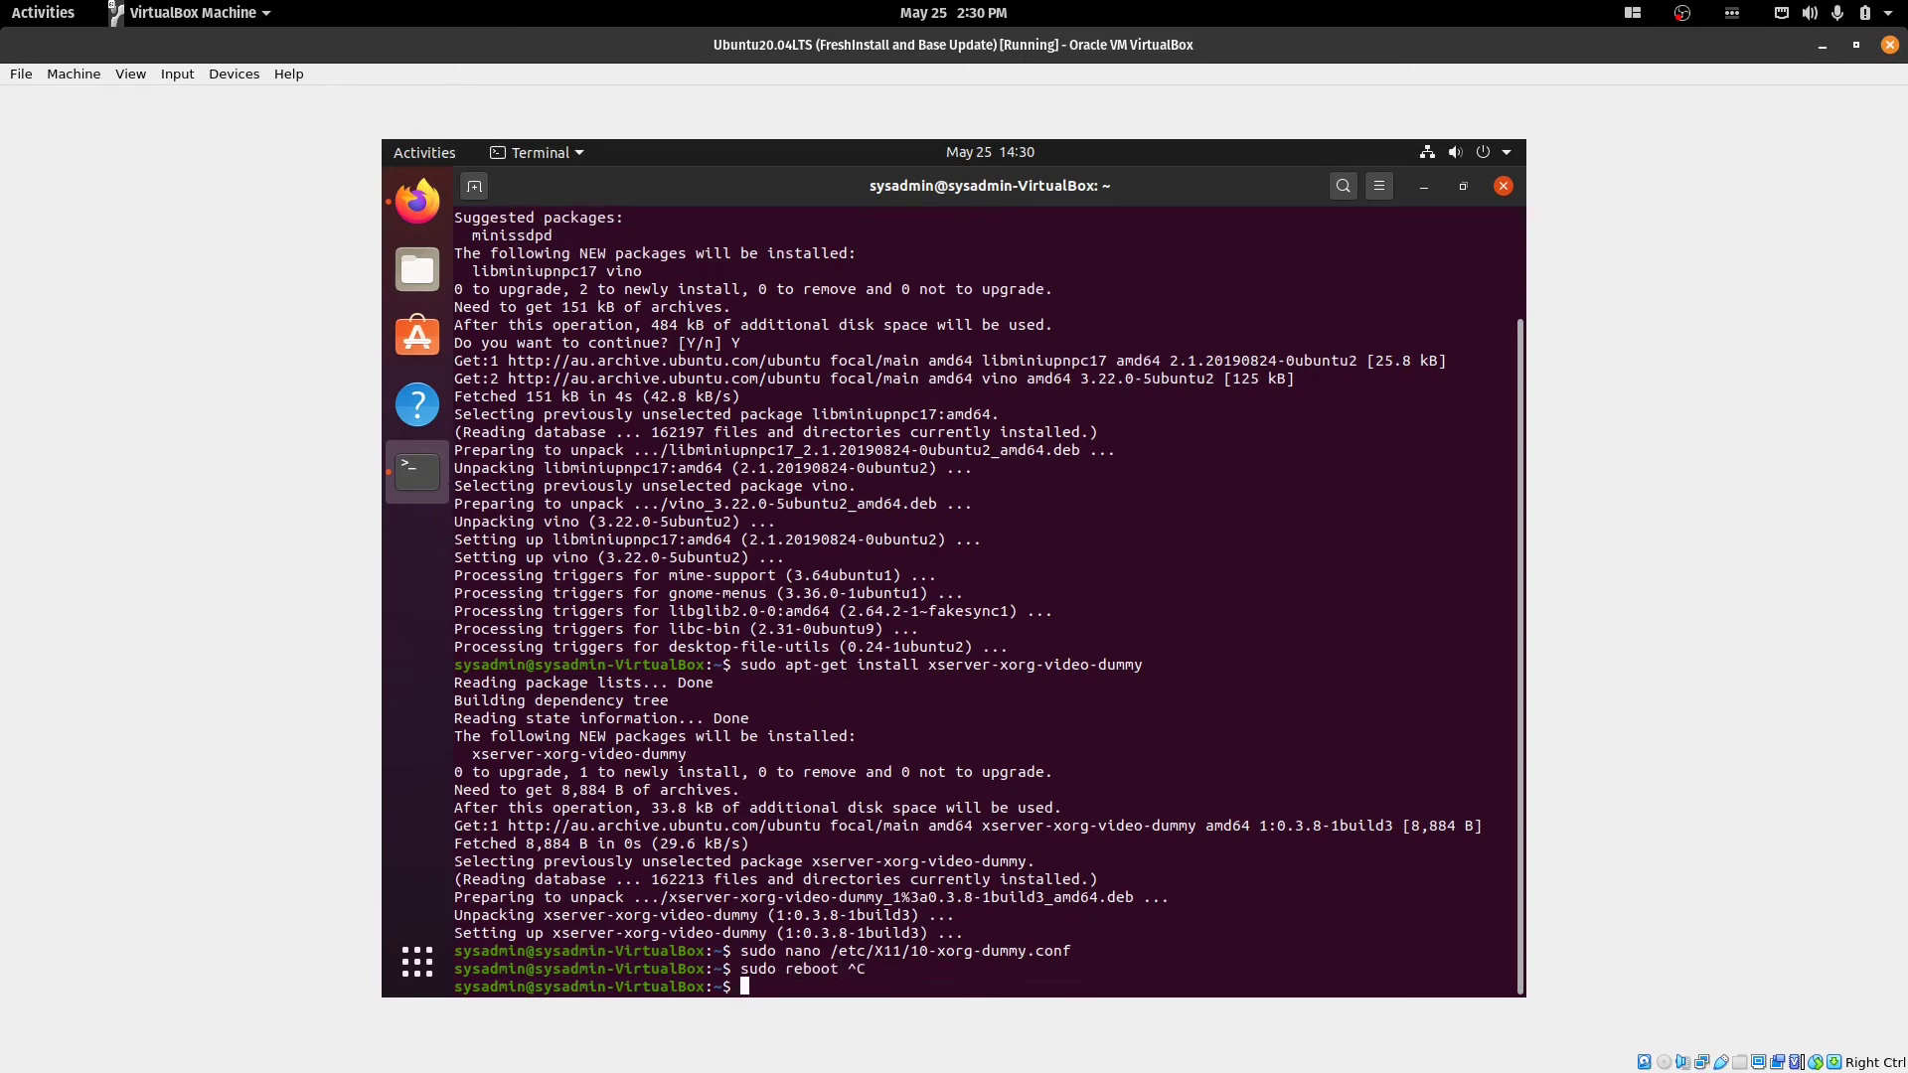
pyautogui.write('ip addr')
pyautogui.press('Return')
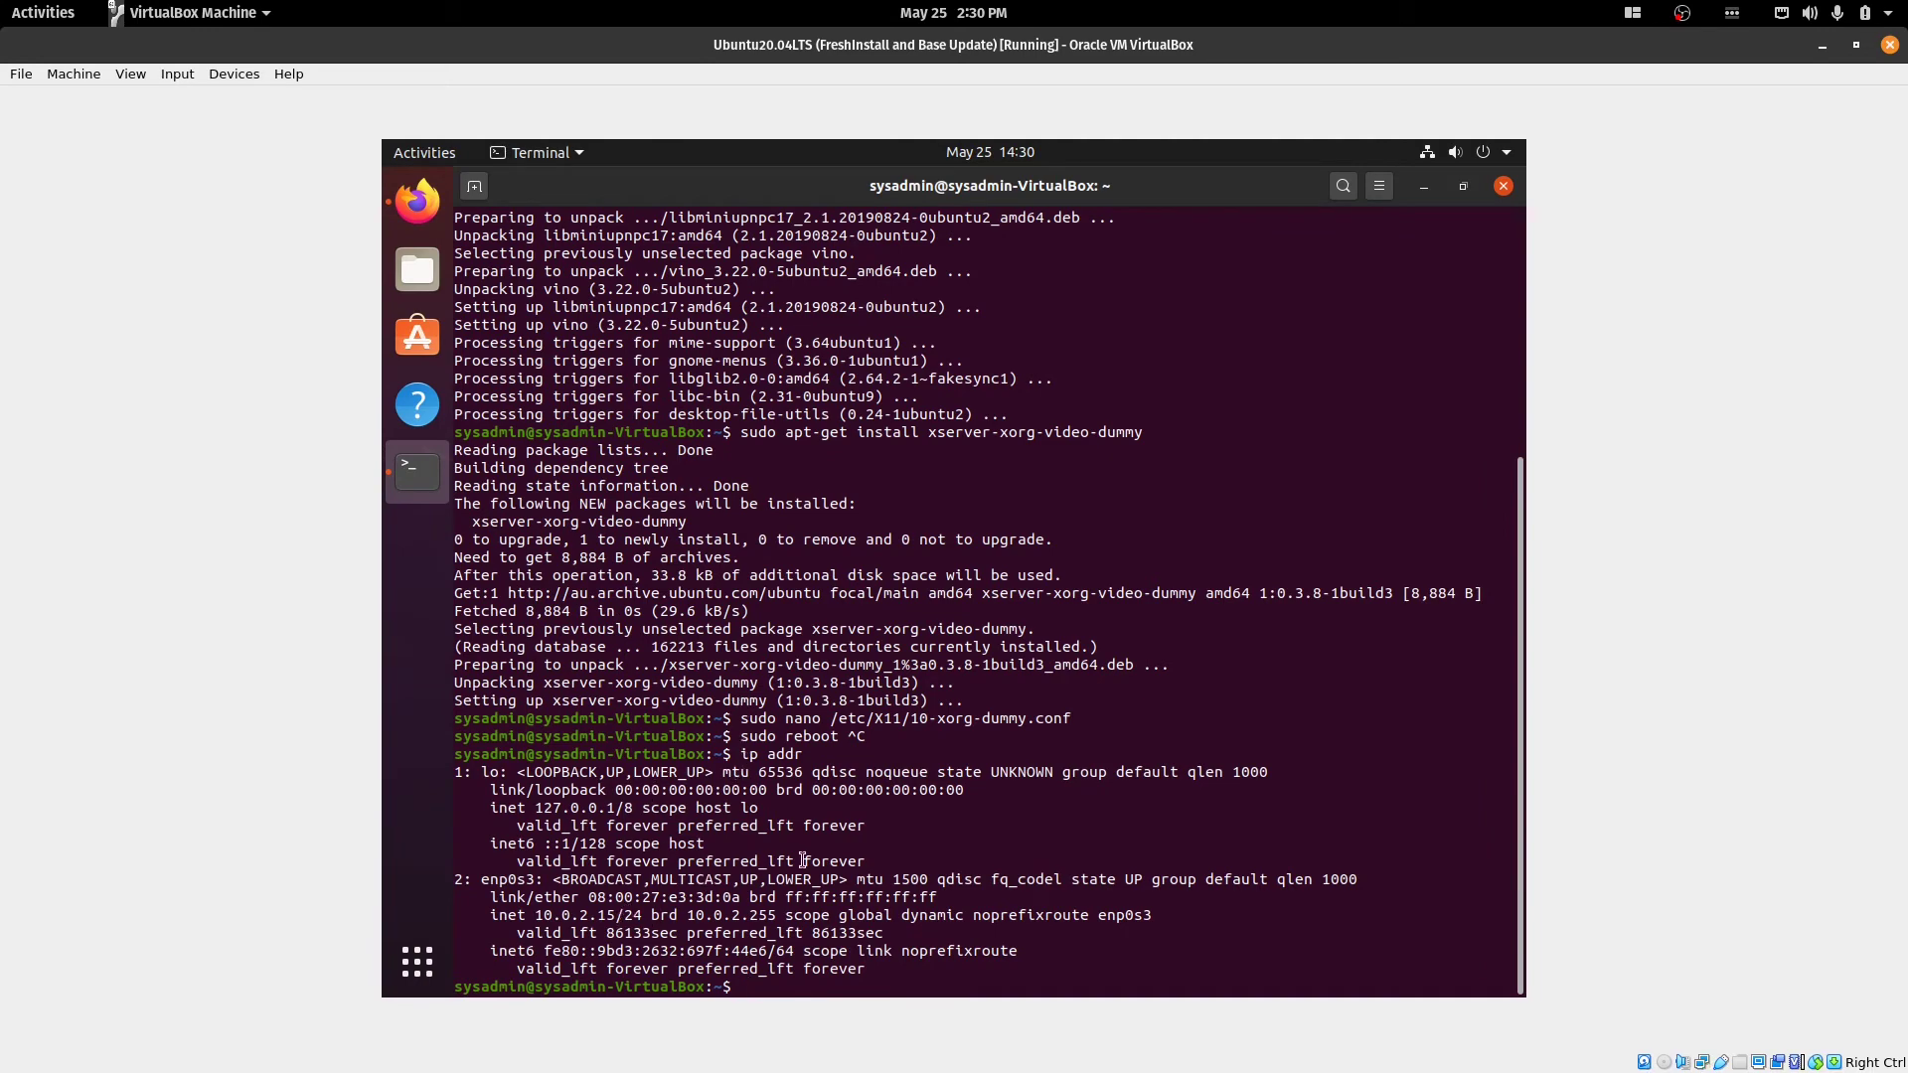
# Shut down the guest with 'sudo shutdown now' and minimize the VirtualBox window.
pyautogui.press('Up')
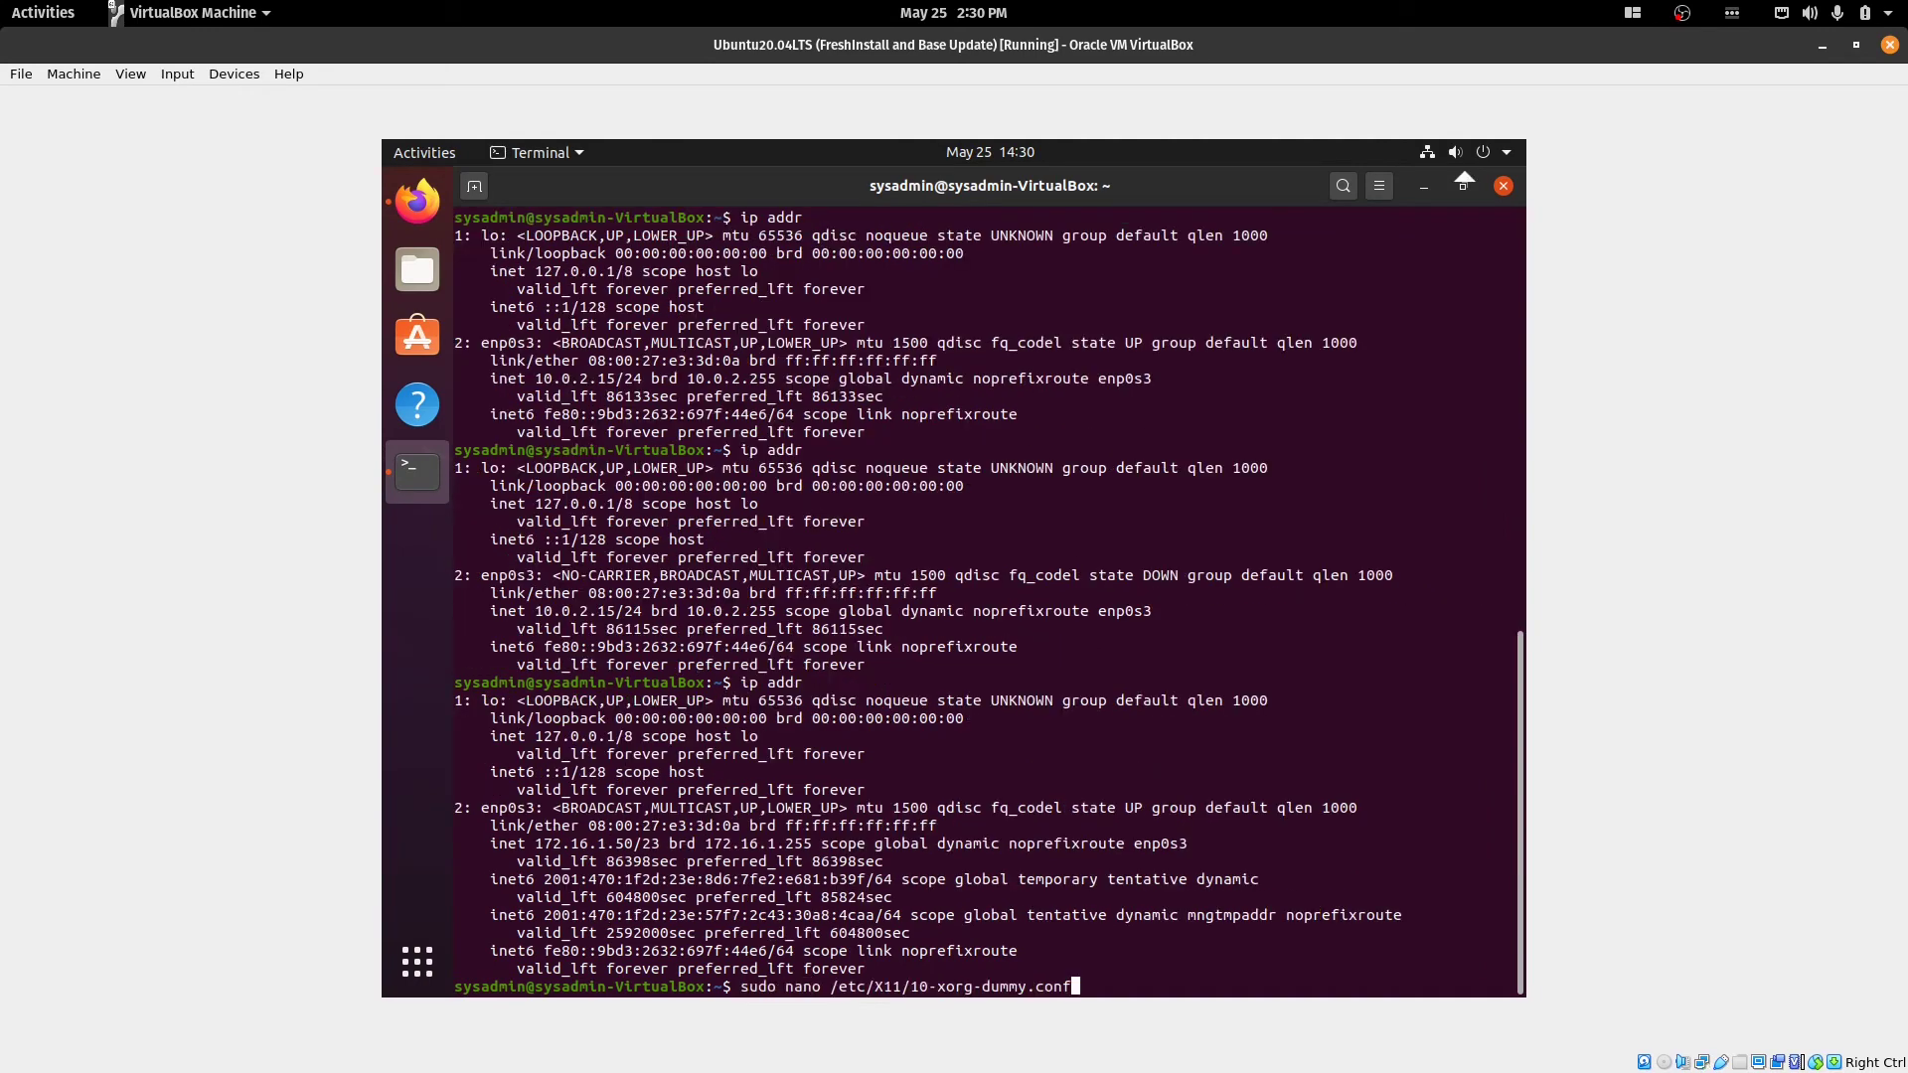
pyautogui.press('Up')
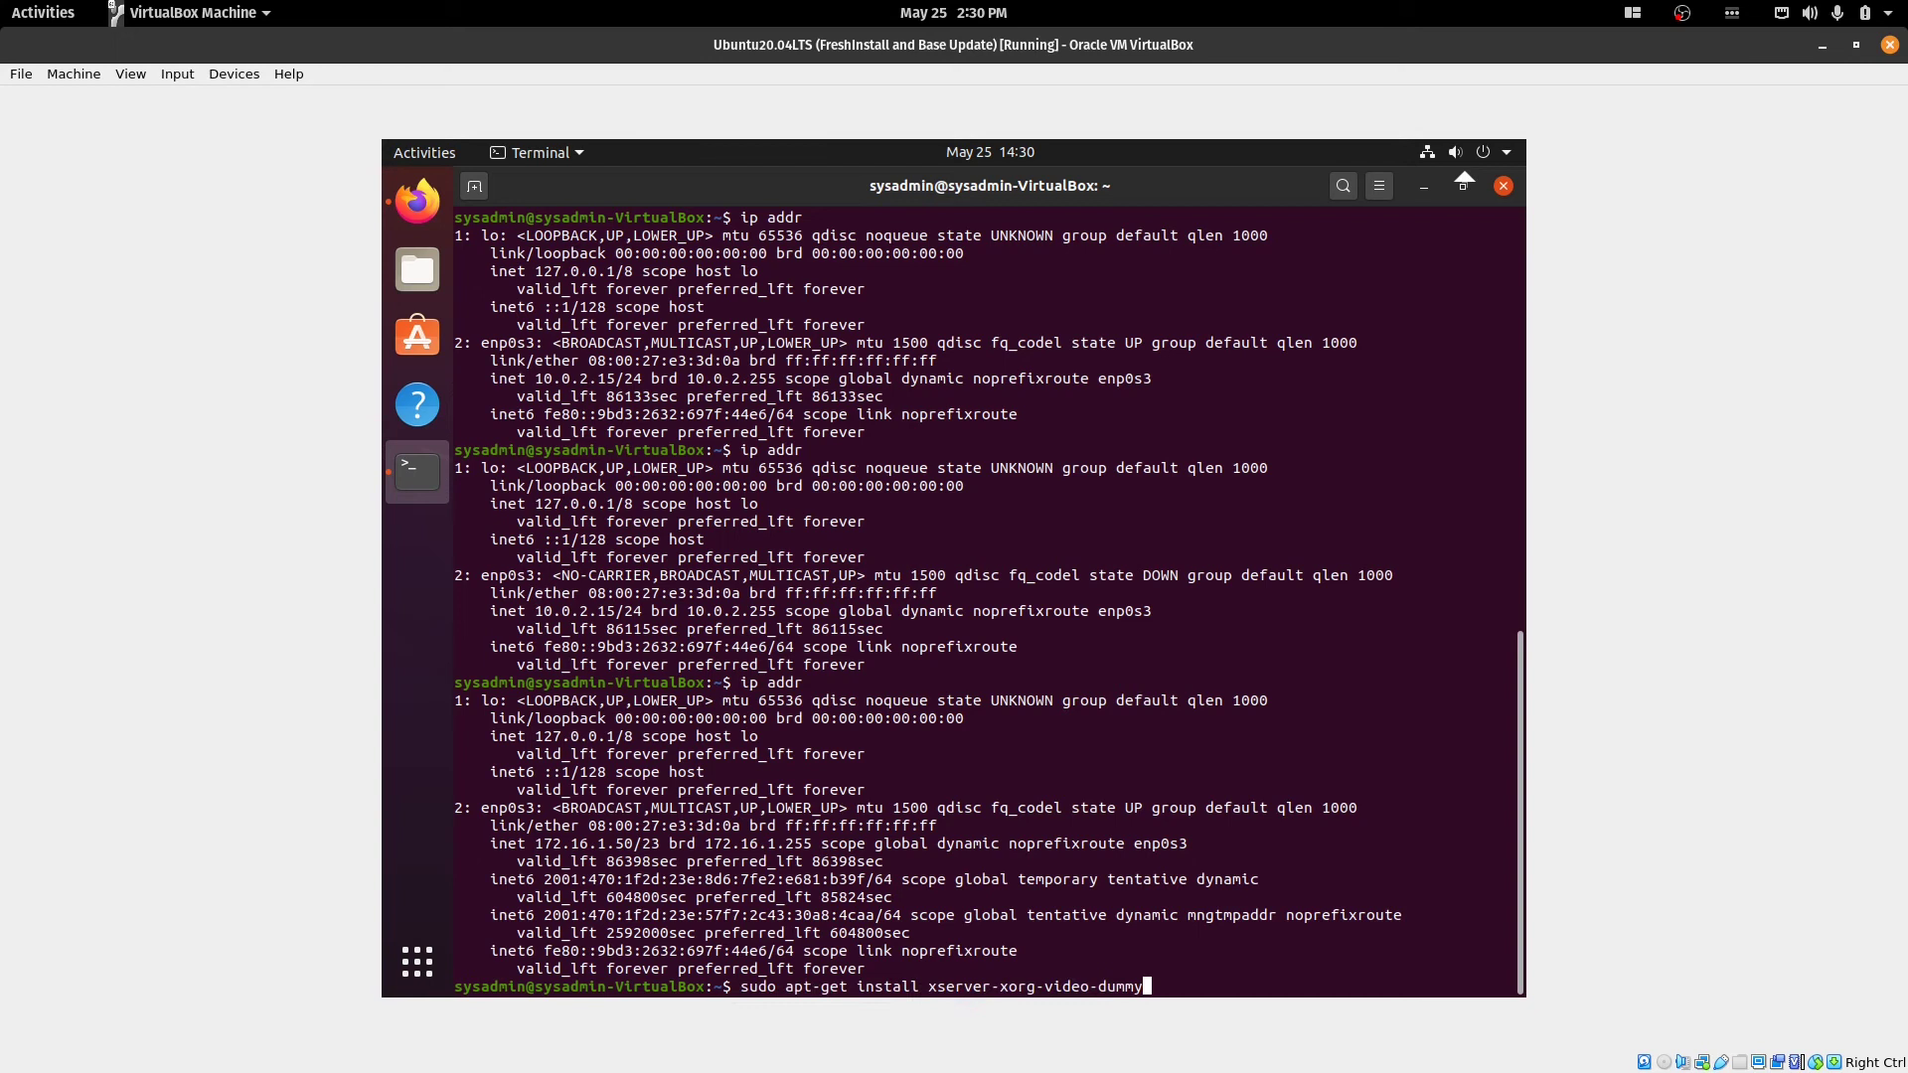
pyautogui.hotkey('ctrl', 'c')
pyautogui.write('shutdown ')
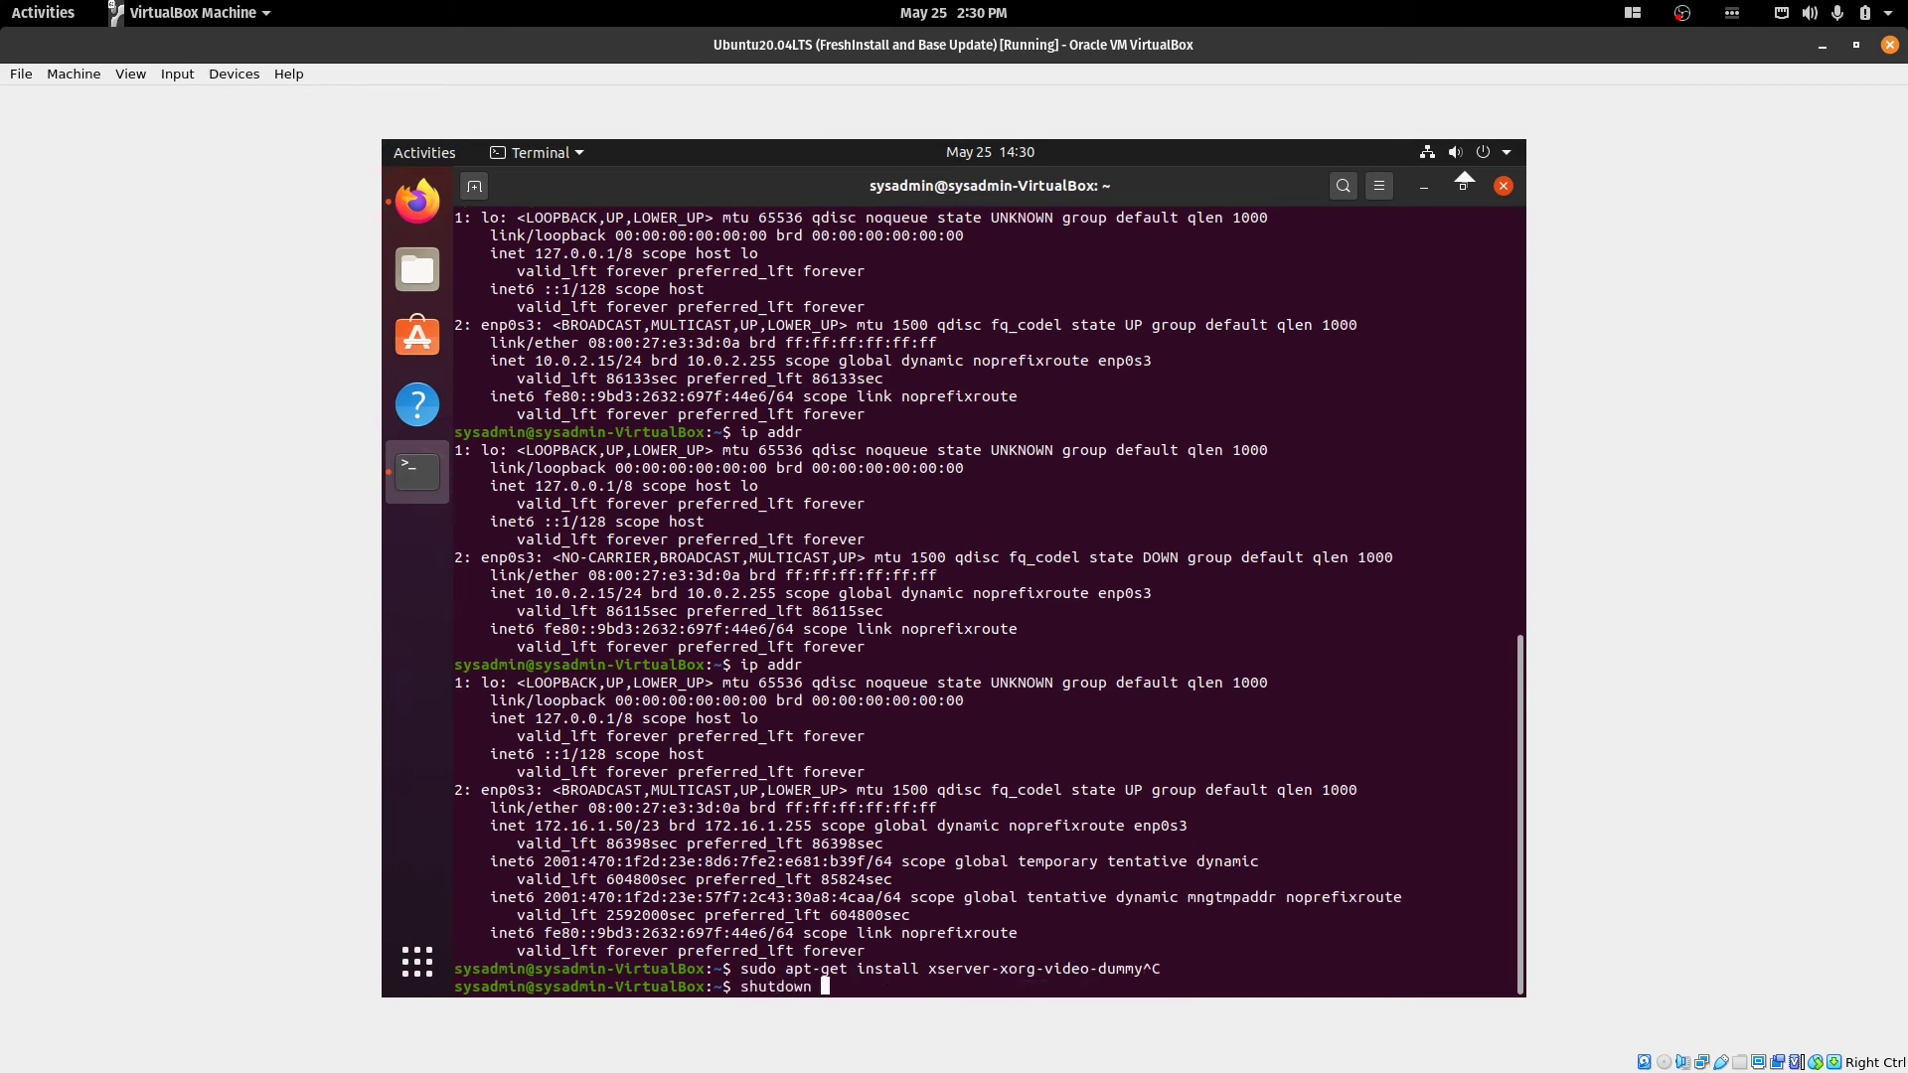
pyautogui.write('now')
pyautogui.hotkey('ctrl', 'c')
pyautogui.write('sudo ')
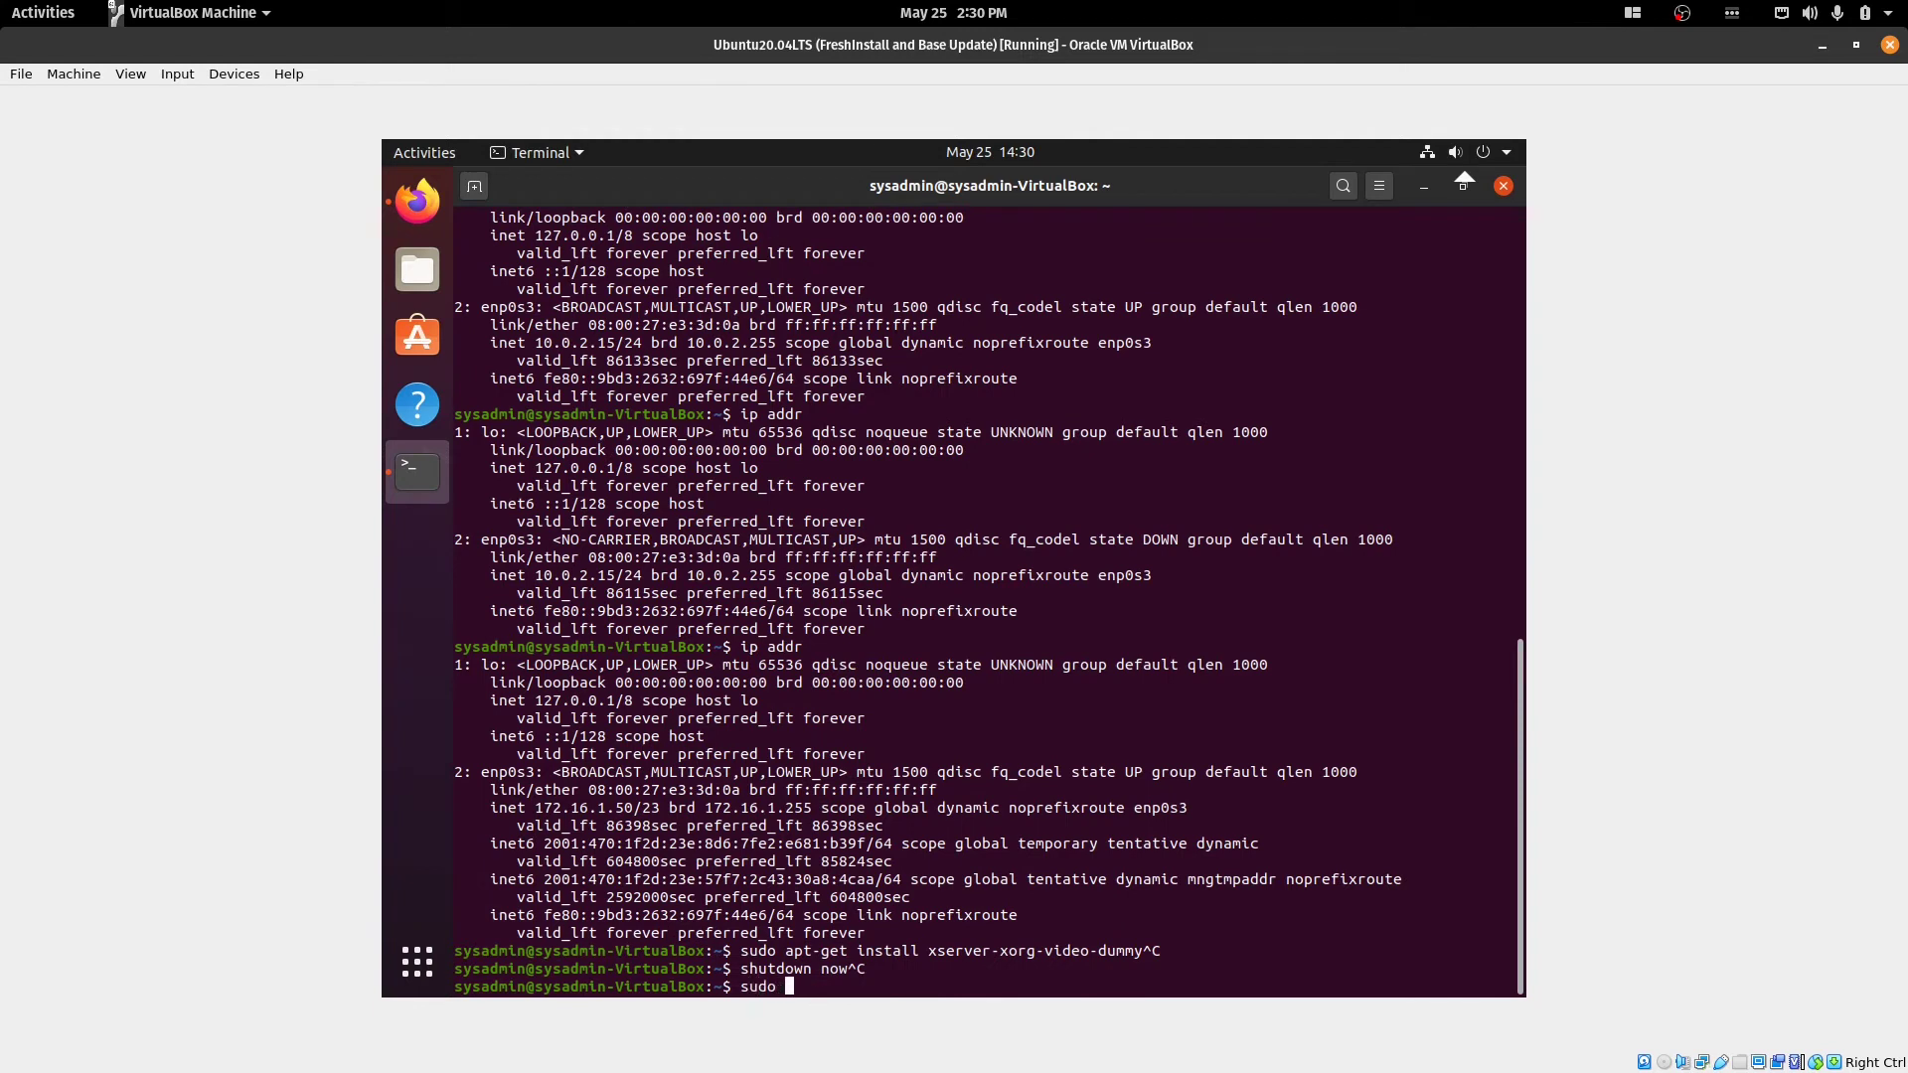
pyautogui.write('shutdown now')
pyautogui.press('Return')
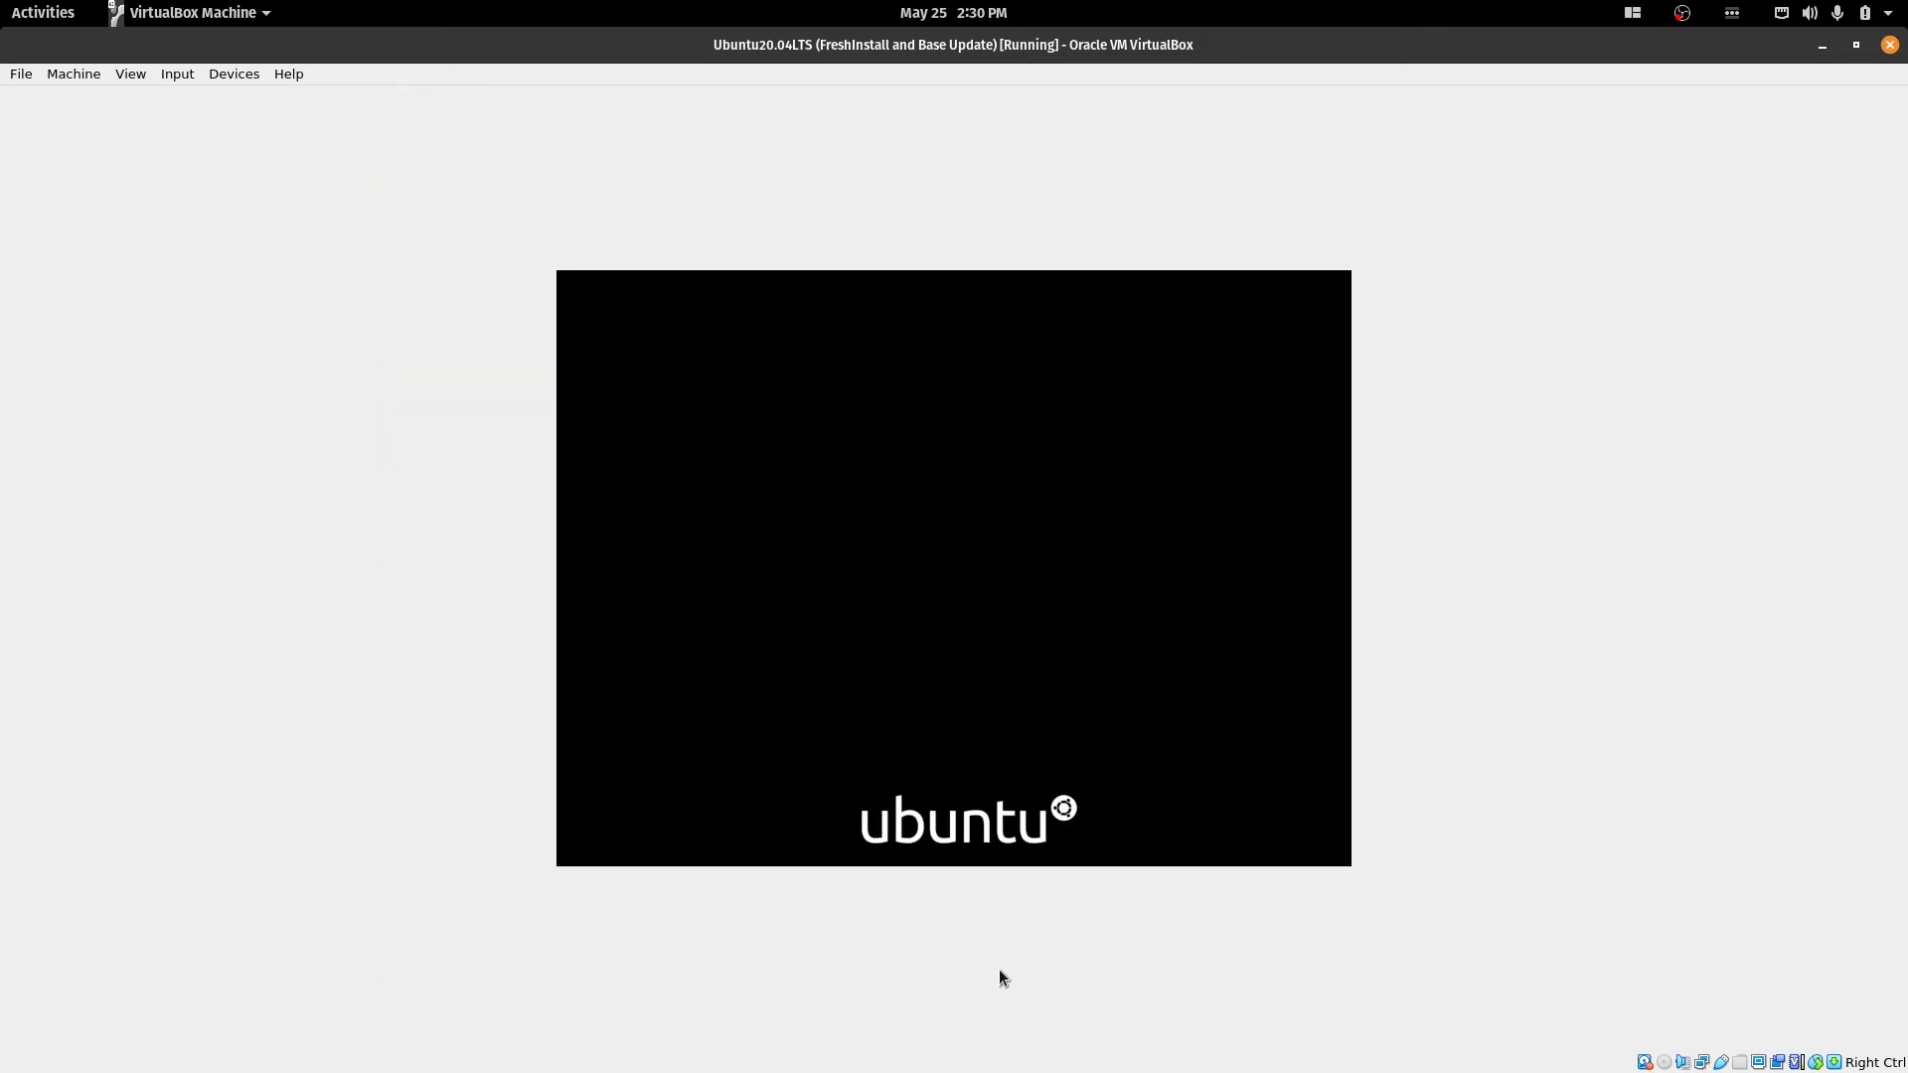
pyautogui.click(1810, 42)
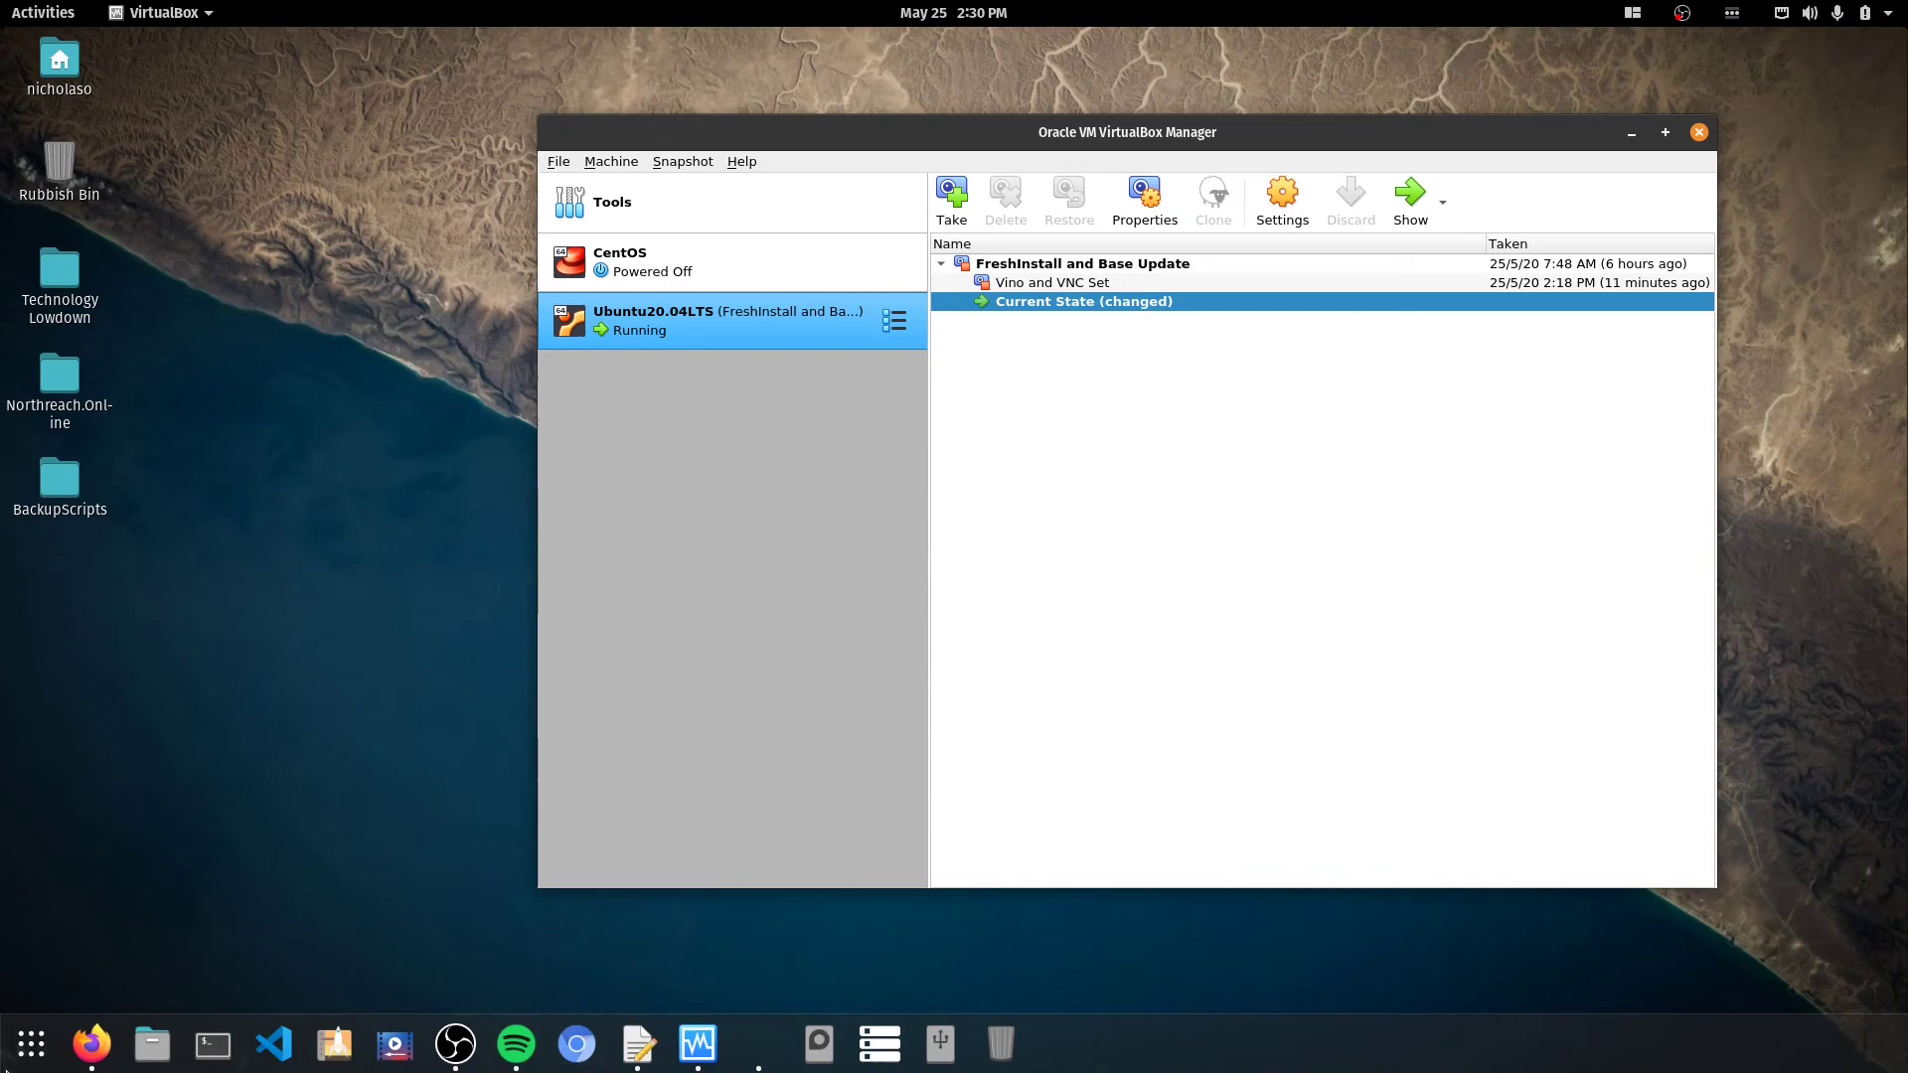
pyautogui.press('super')
# Launch Remmina via search 're' and connect by VNC to 172.16.1.50 with the password.
pyautogui.write('re')
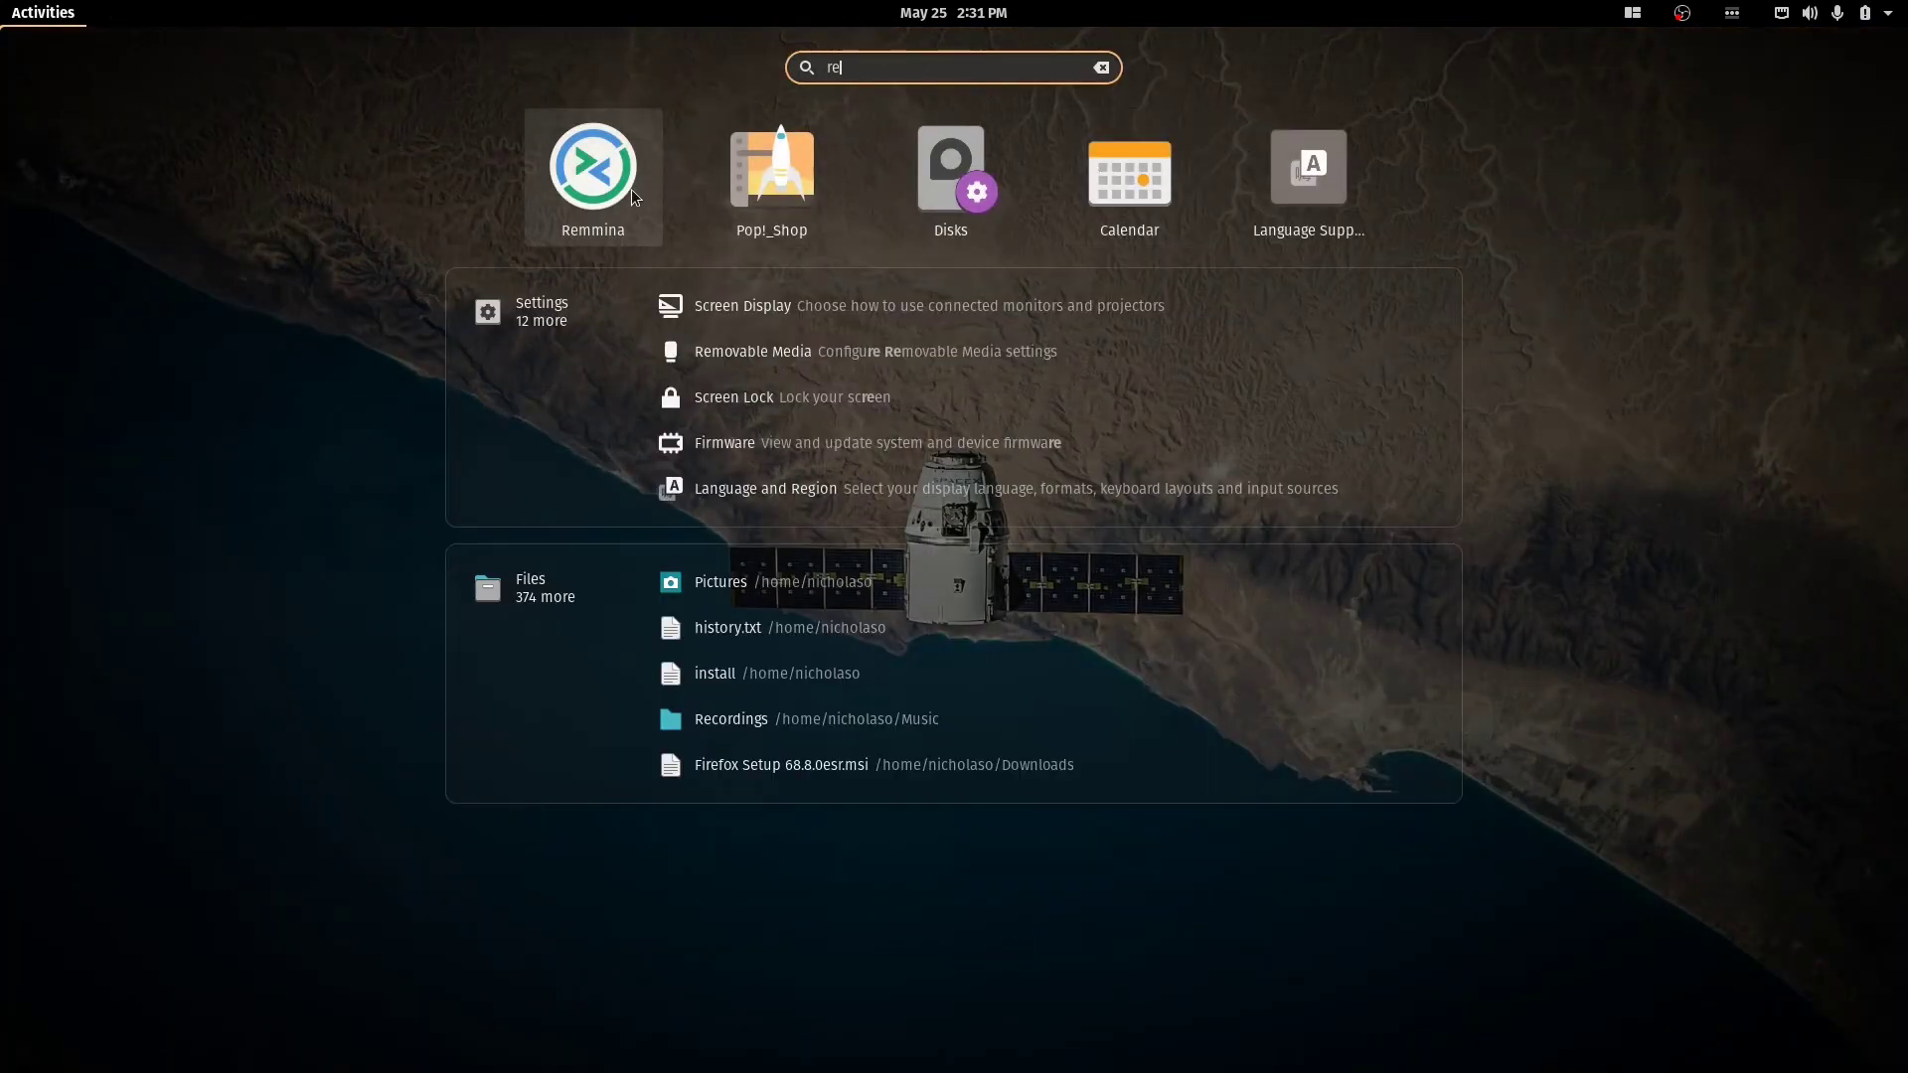
pyautogui.click(630, 189)
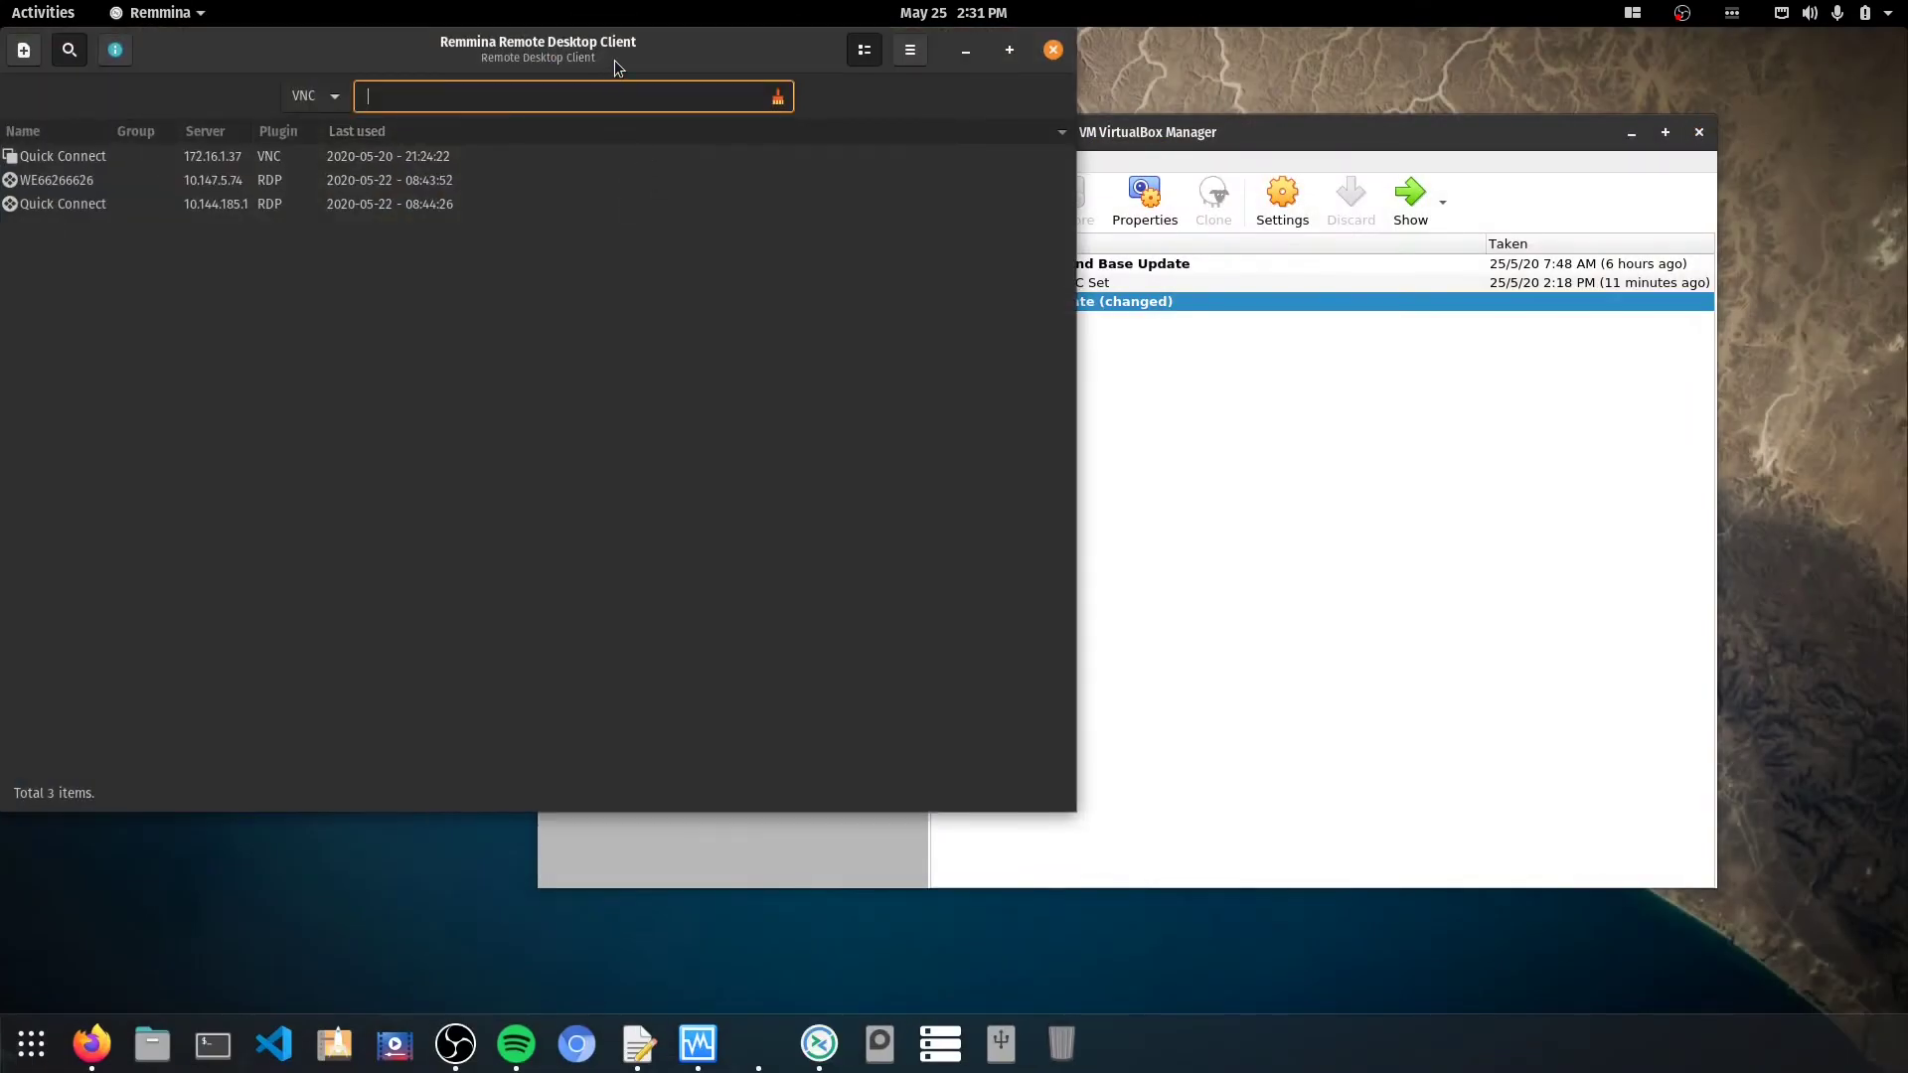
pyautogui.moveTo(614, 59); pyautogui.dragTo(984, 128)
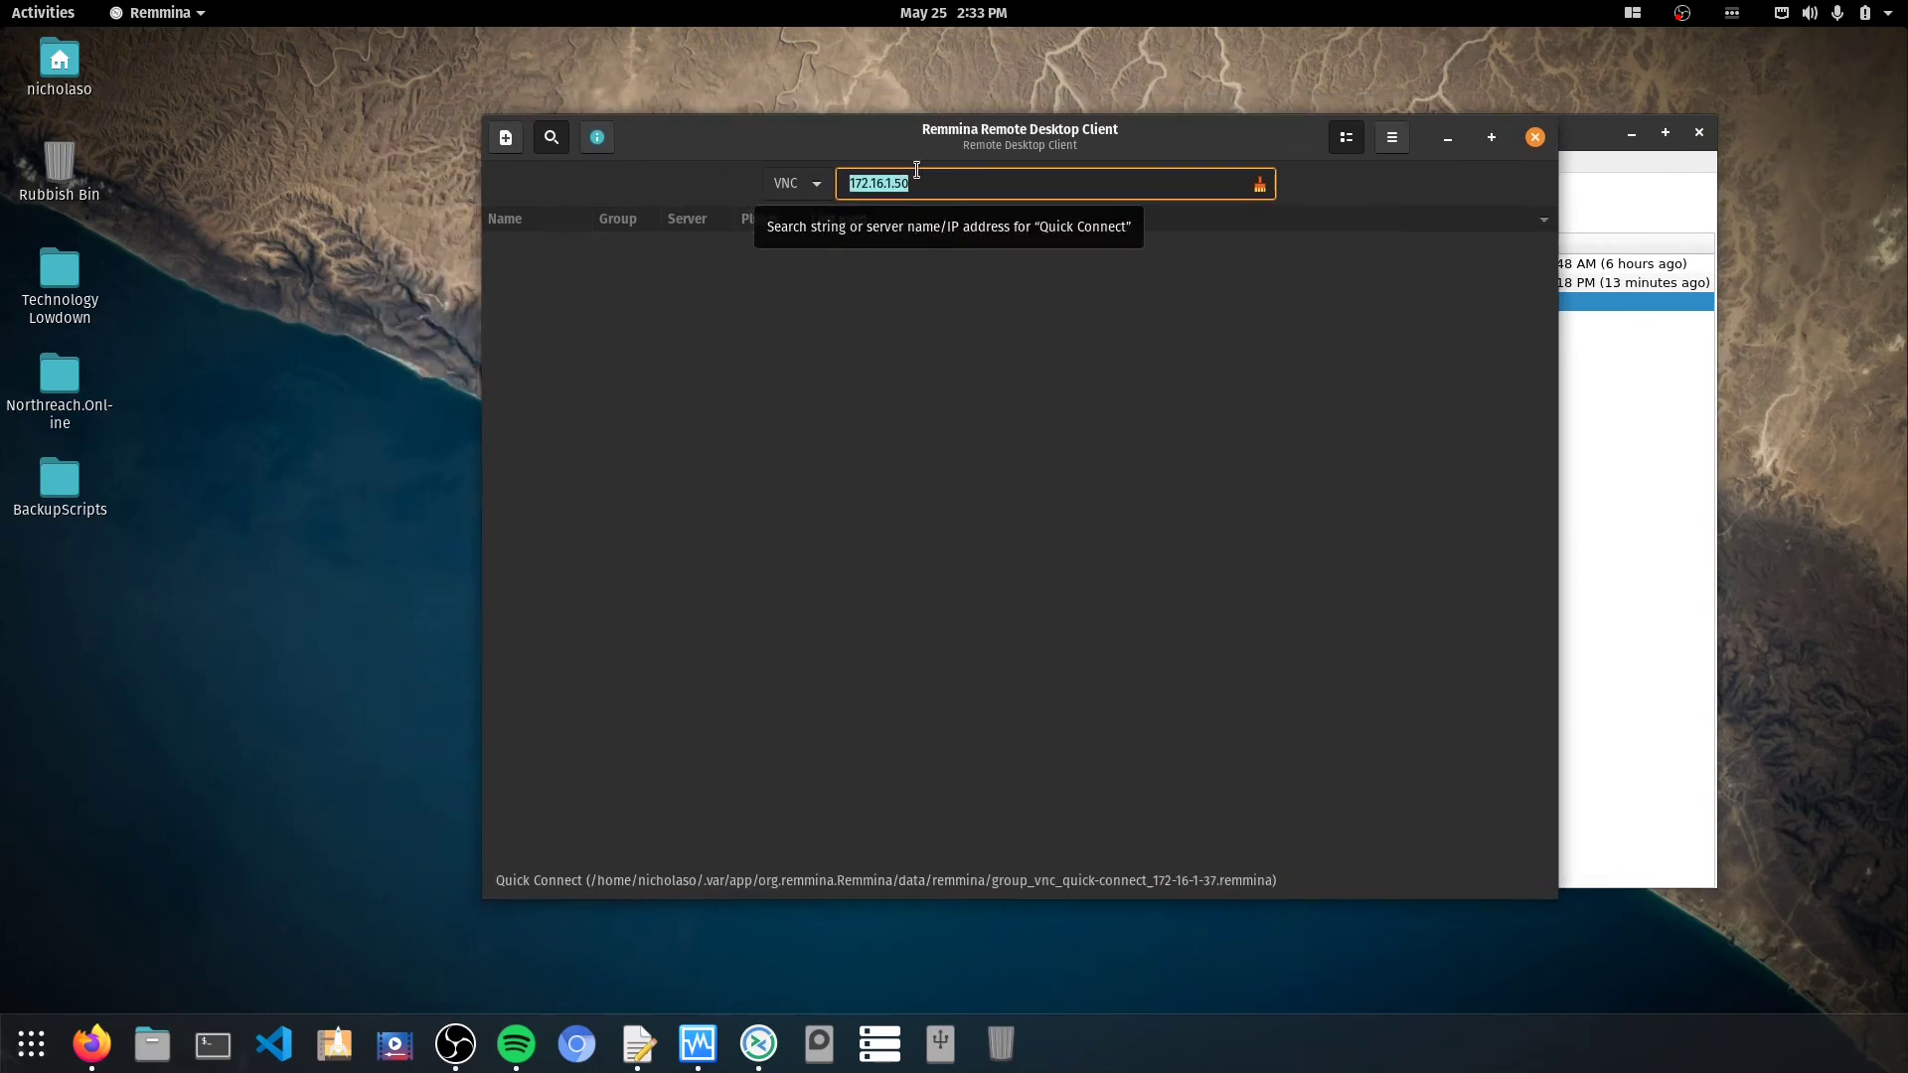
pyautogui.press('Return')
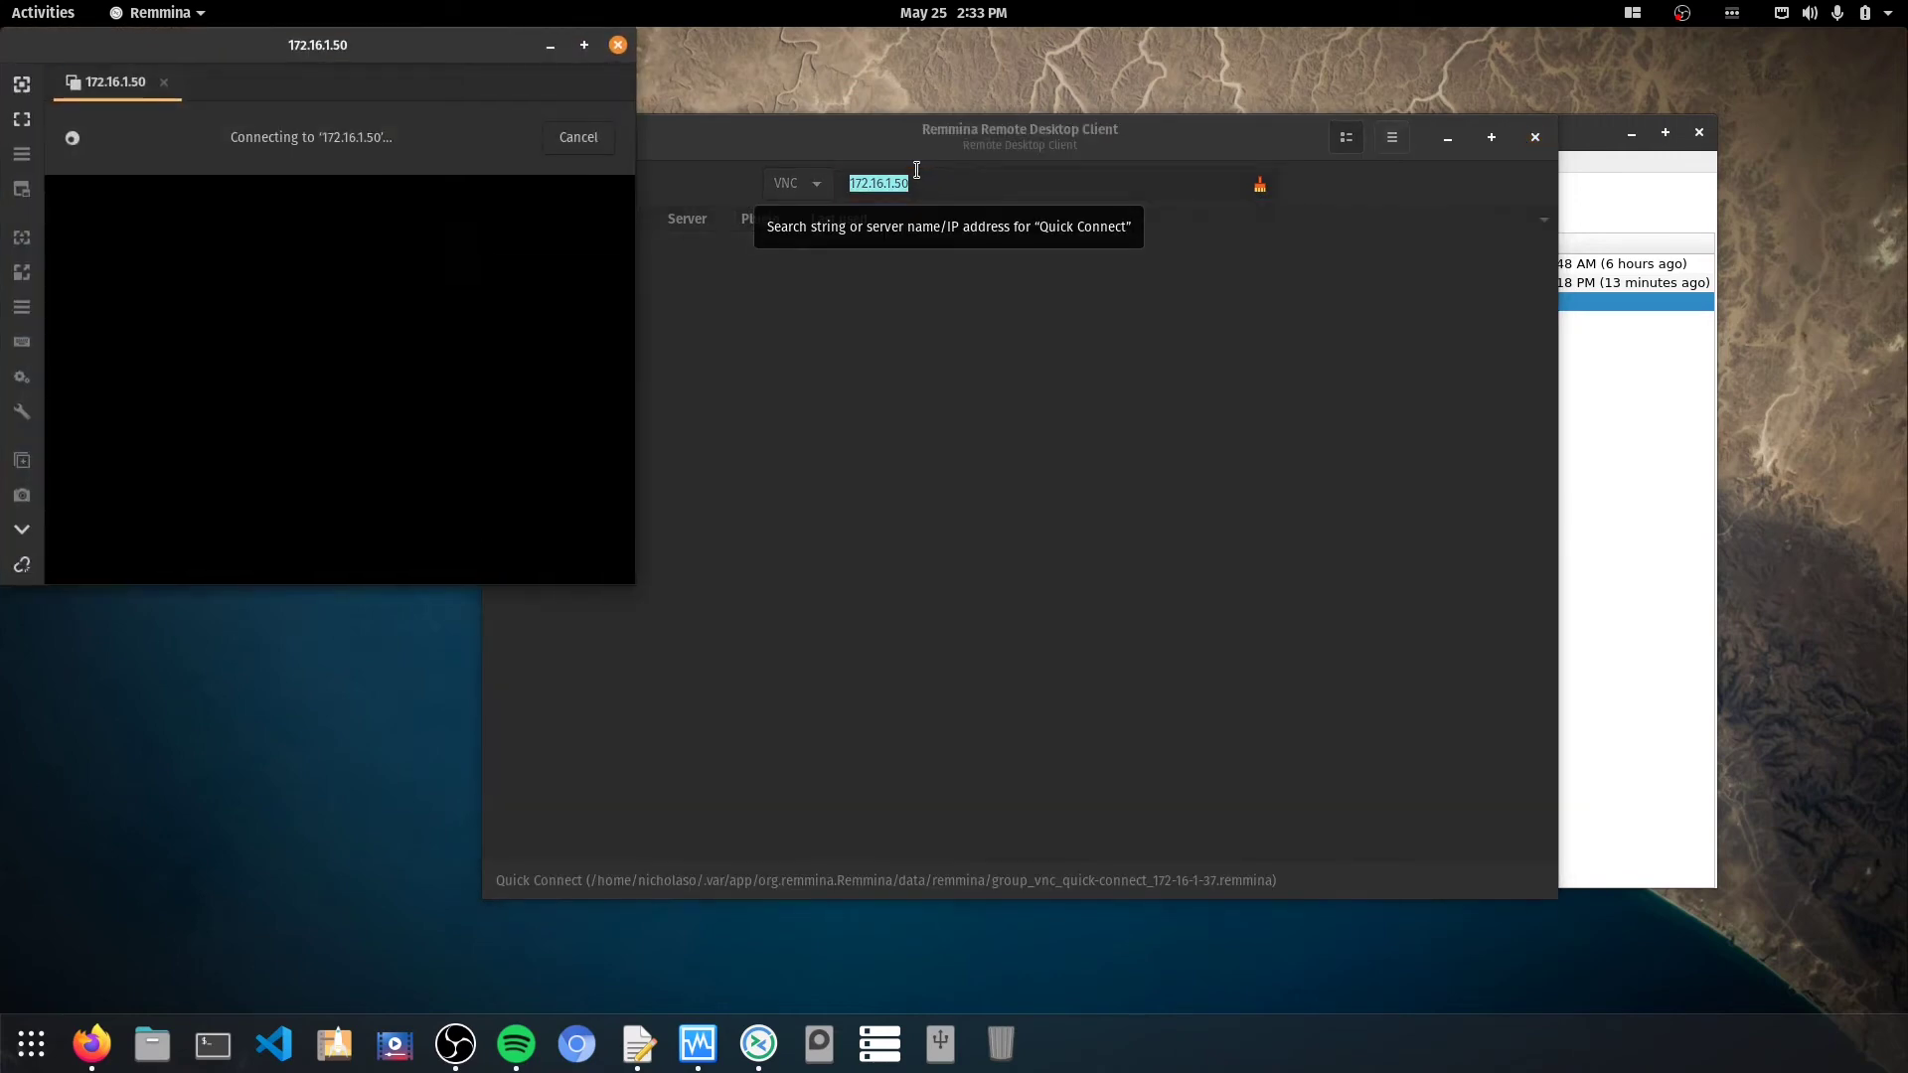
pyautogui.write('•')
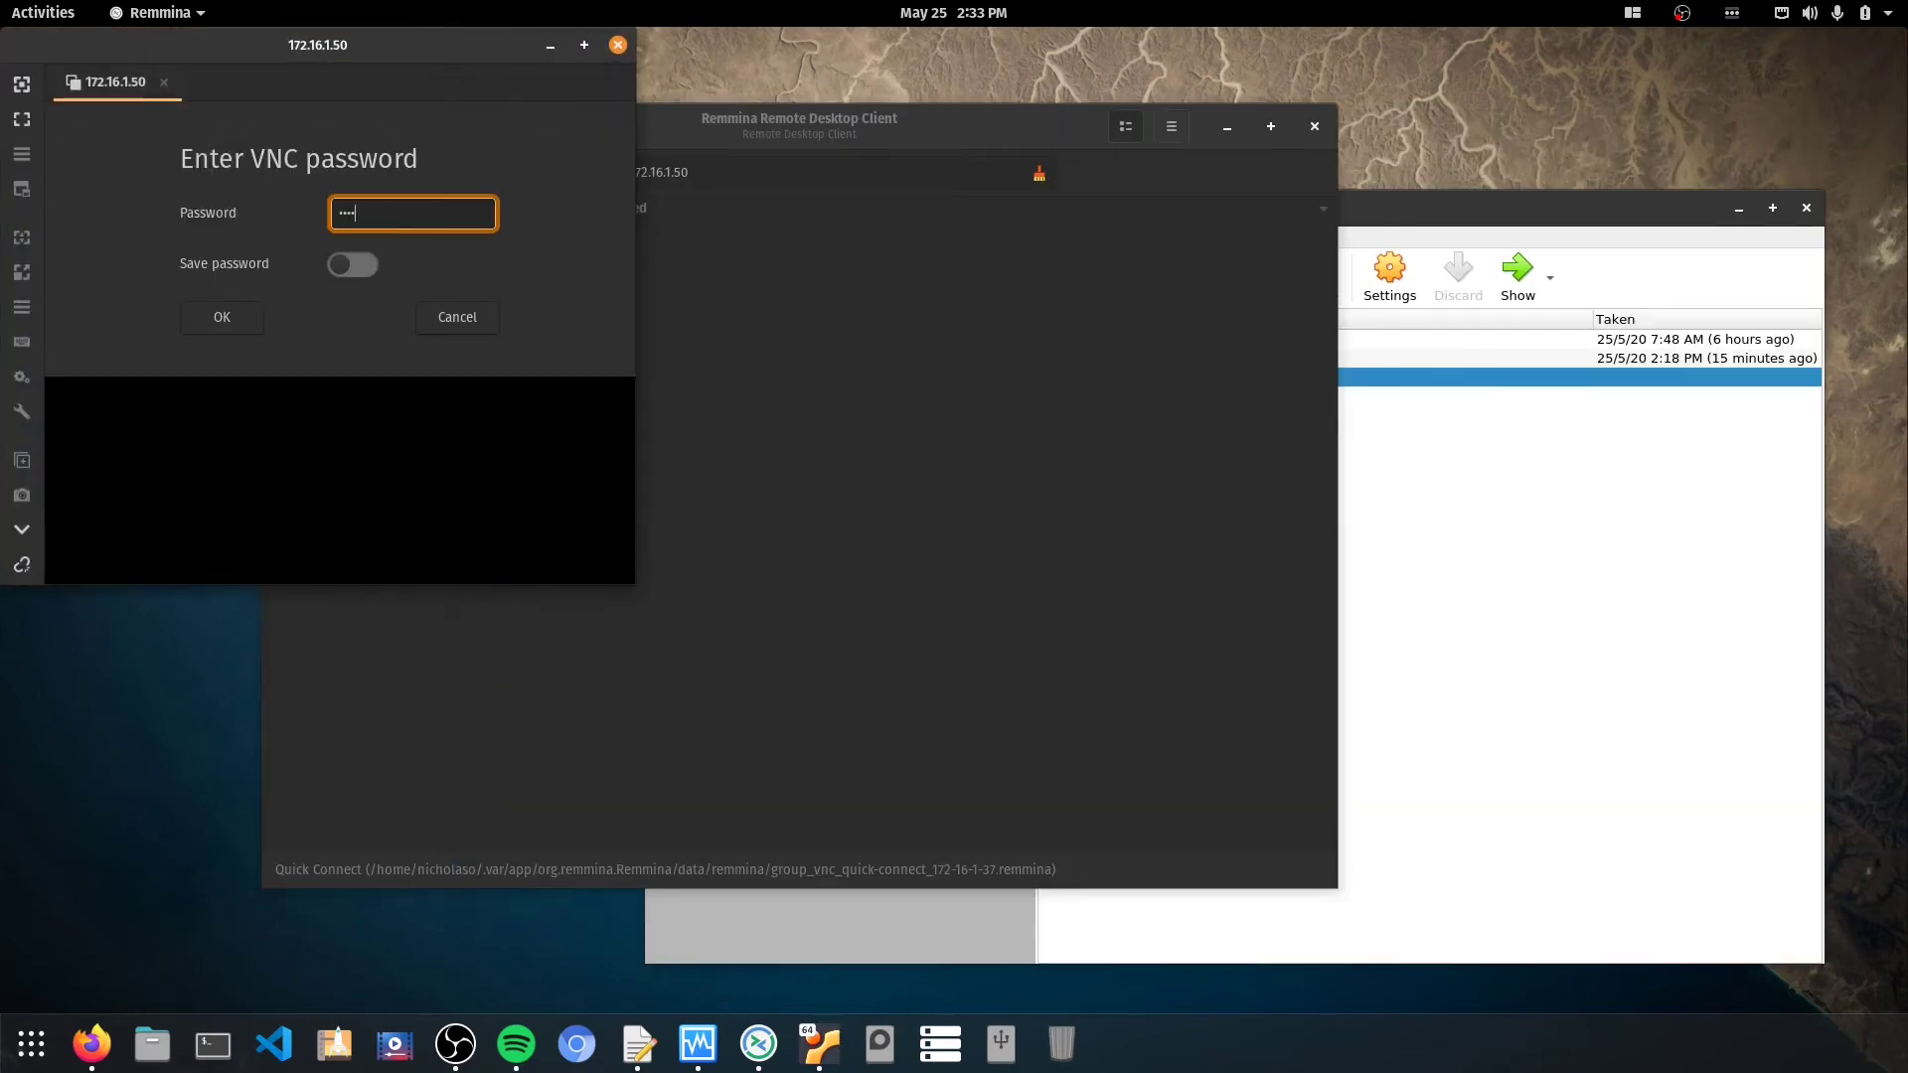
pyautogui.write('•••••')
pyautogui.press('Return')
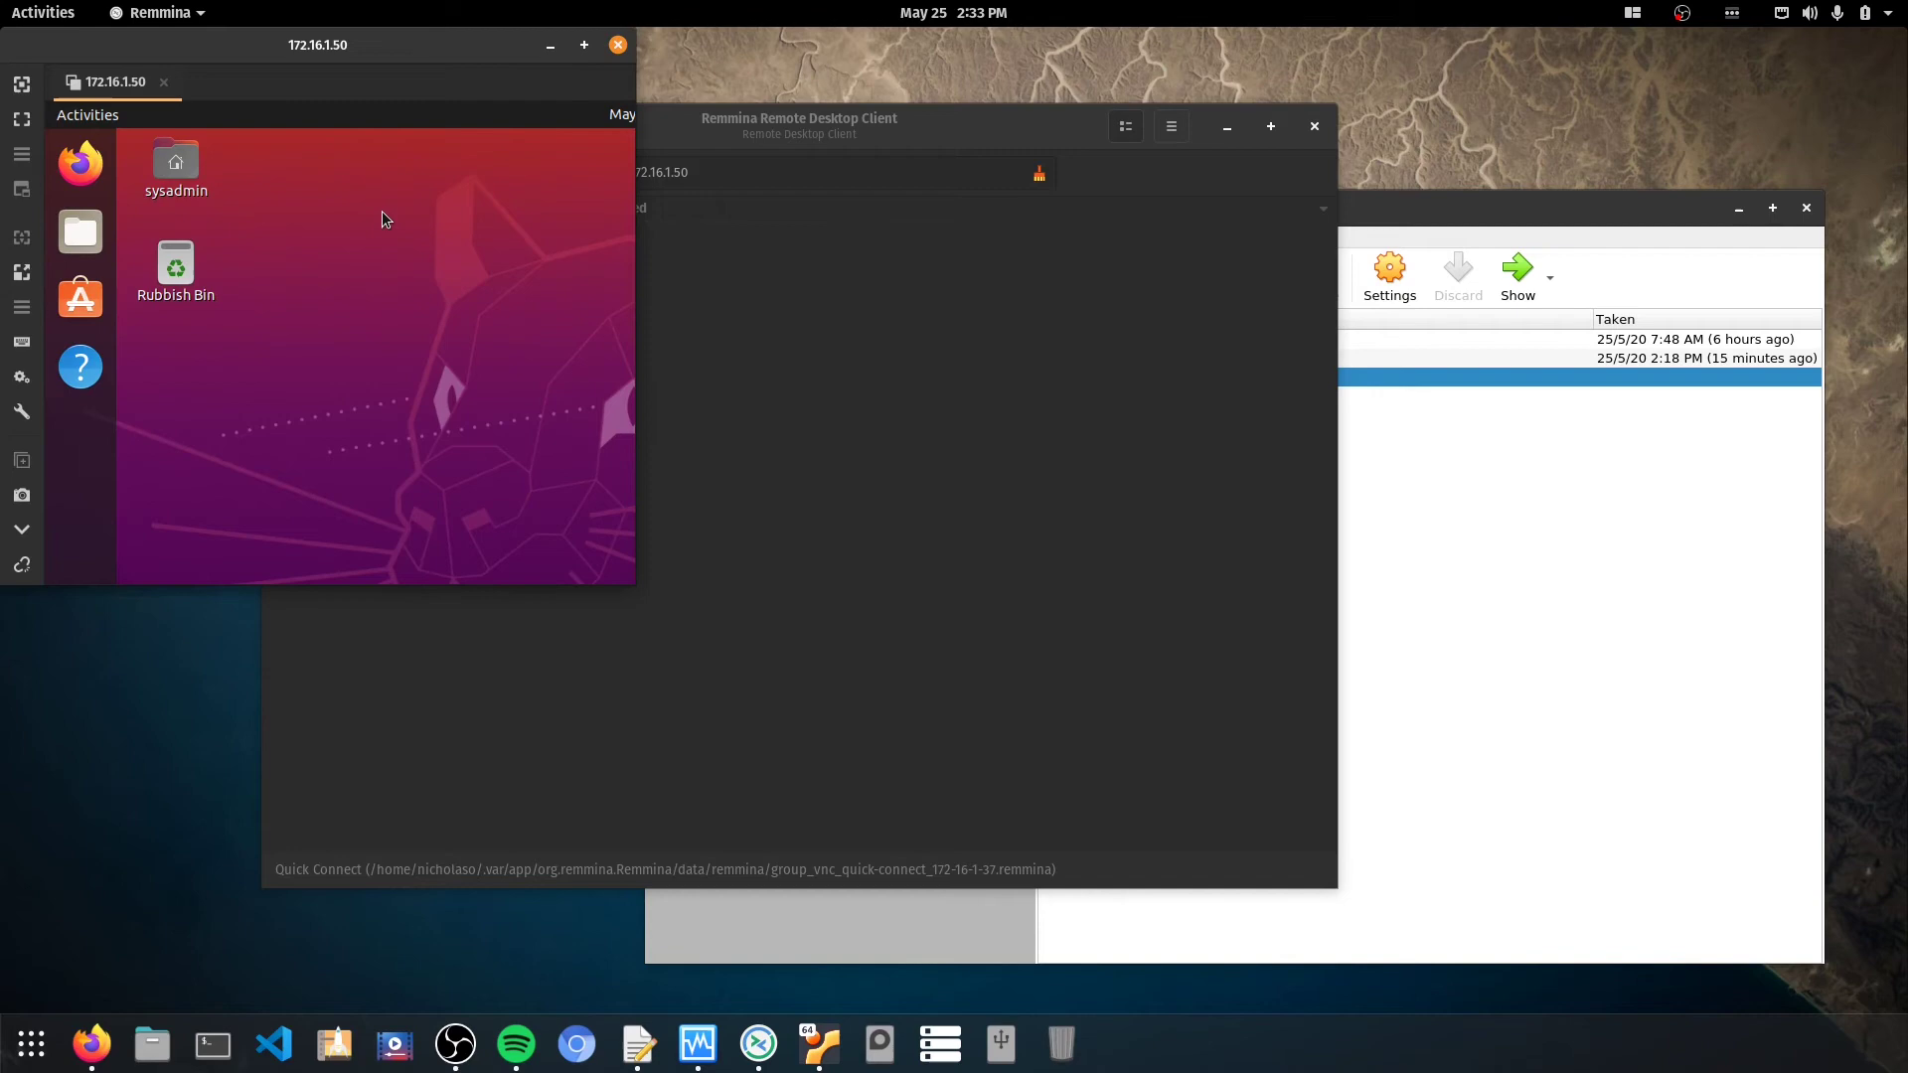
# Maximize the 172.16.1.50 session window and toggle the remote Show Applications grid.
pyautogui.click(588, 49)
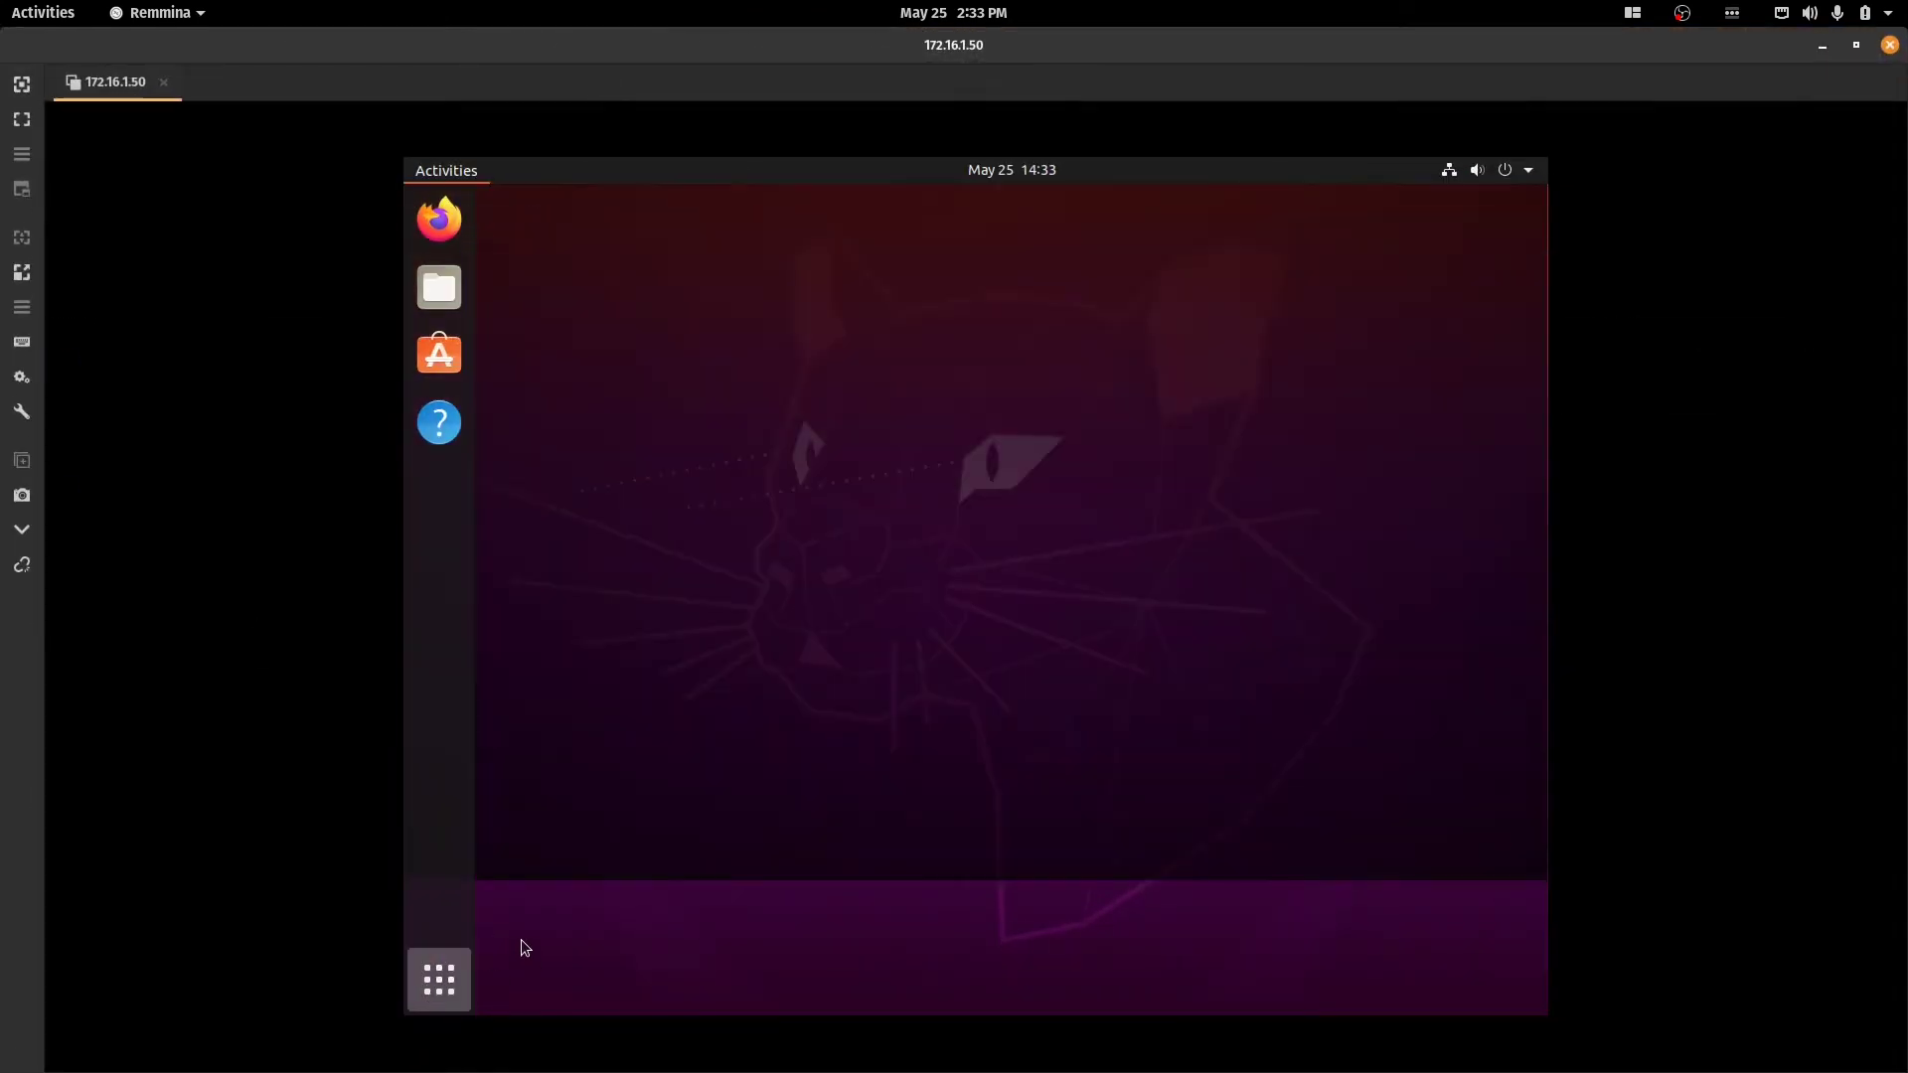
pyautogui.click(437, 976)
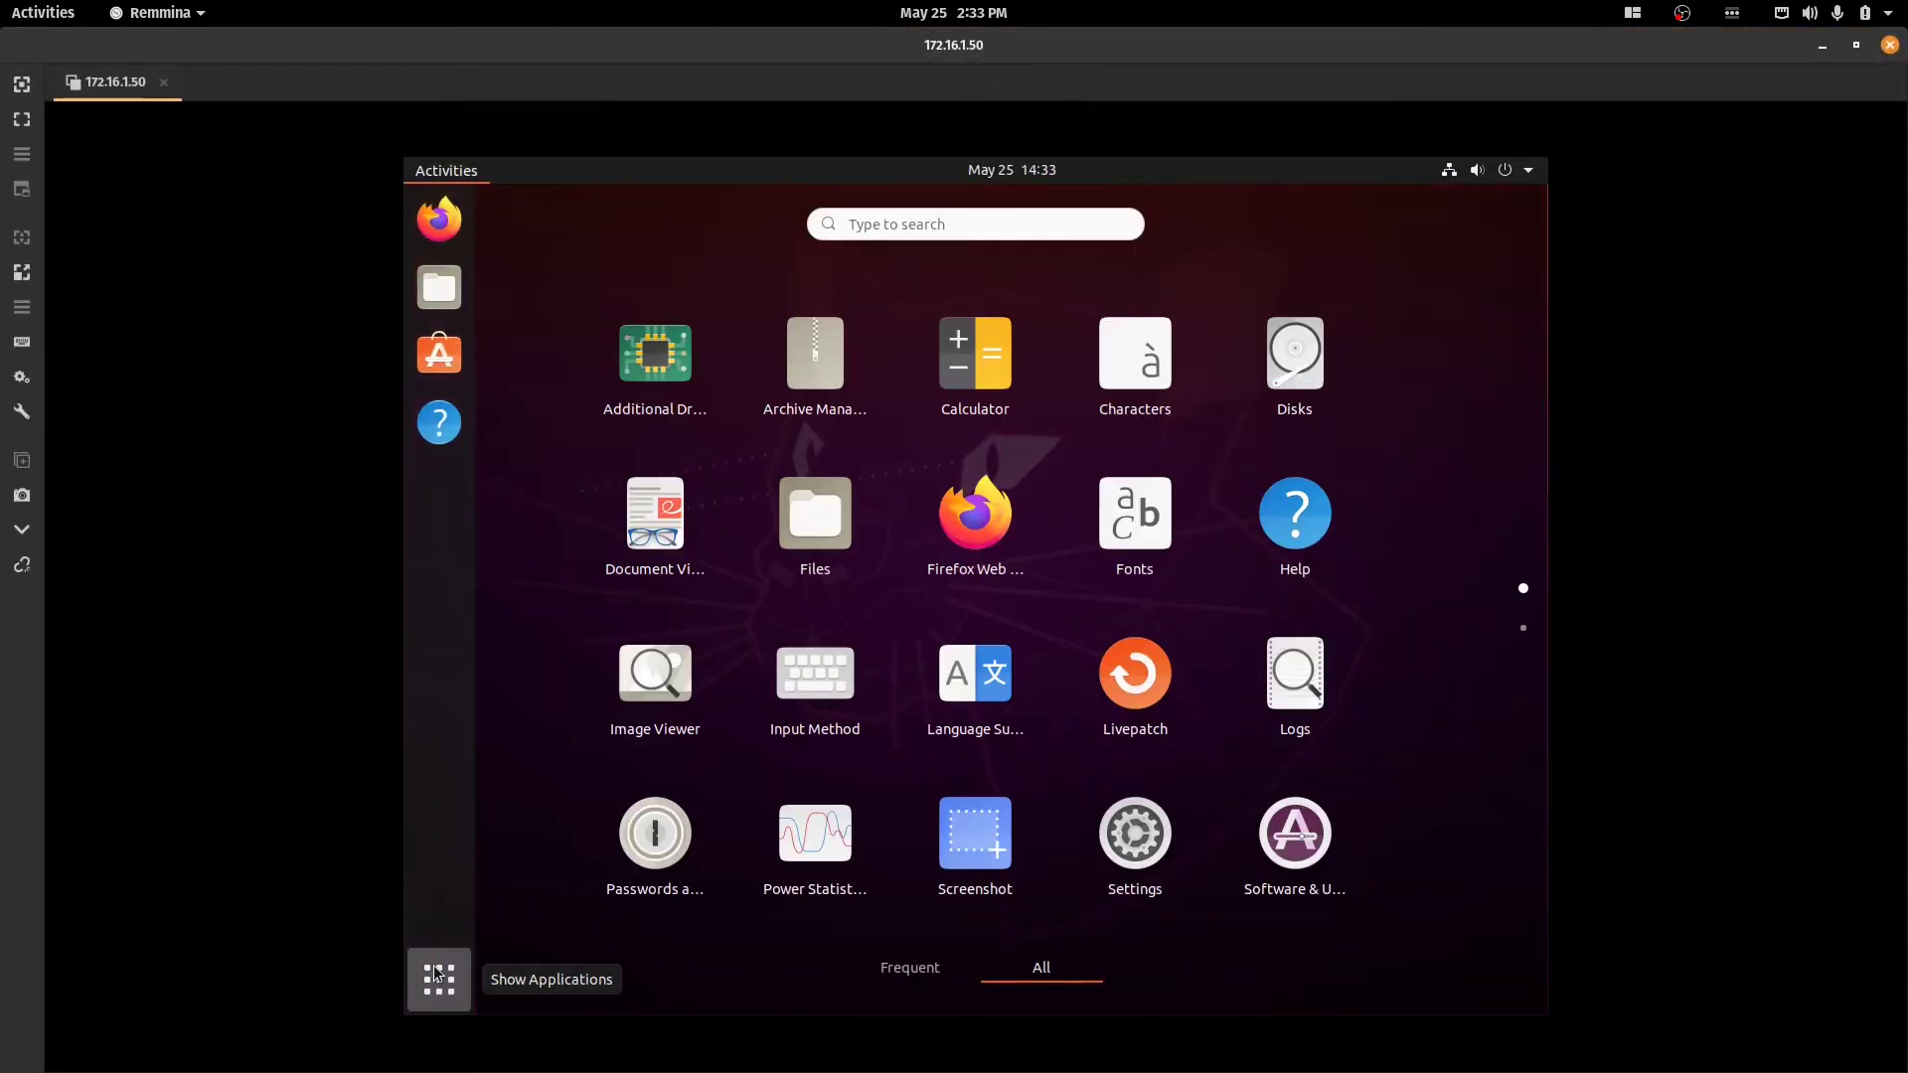
pyautogui.click(441, 974)
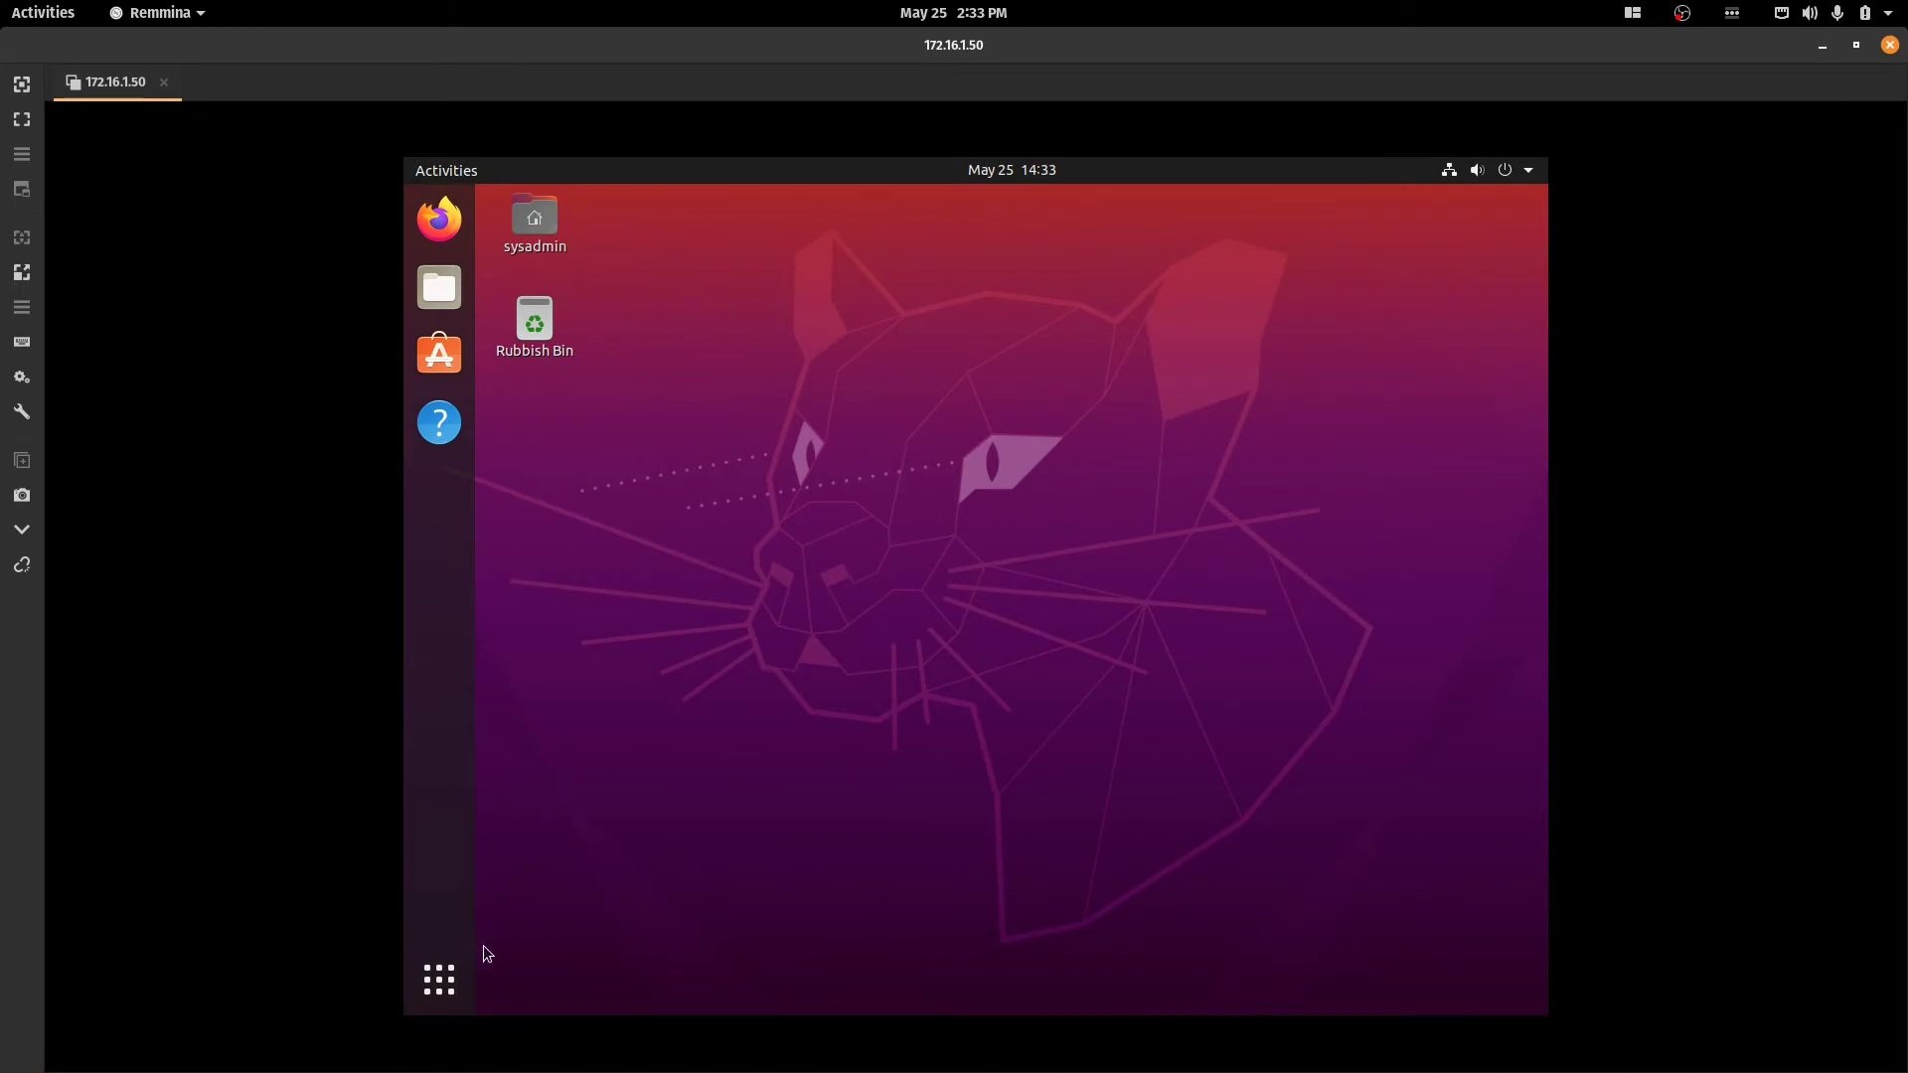
pyautogui.click(445, 978)
pyautogui.click(447, 982)
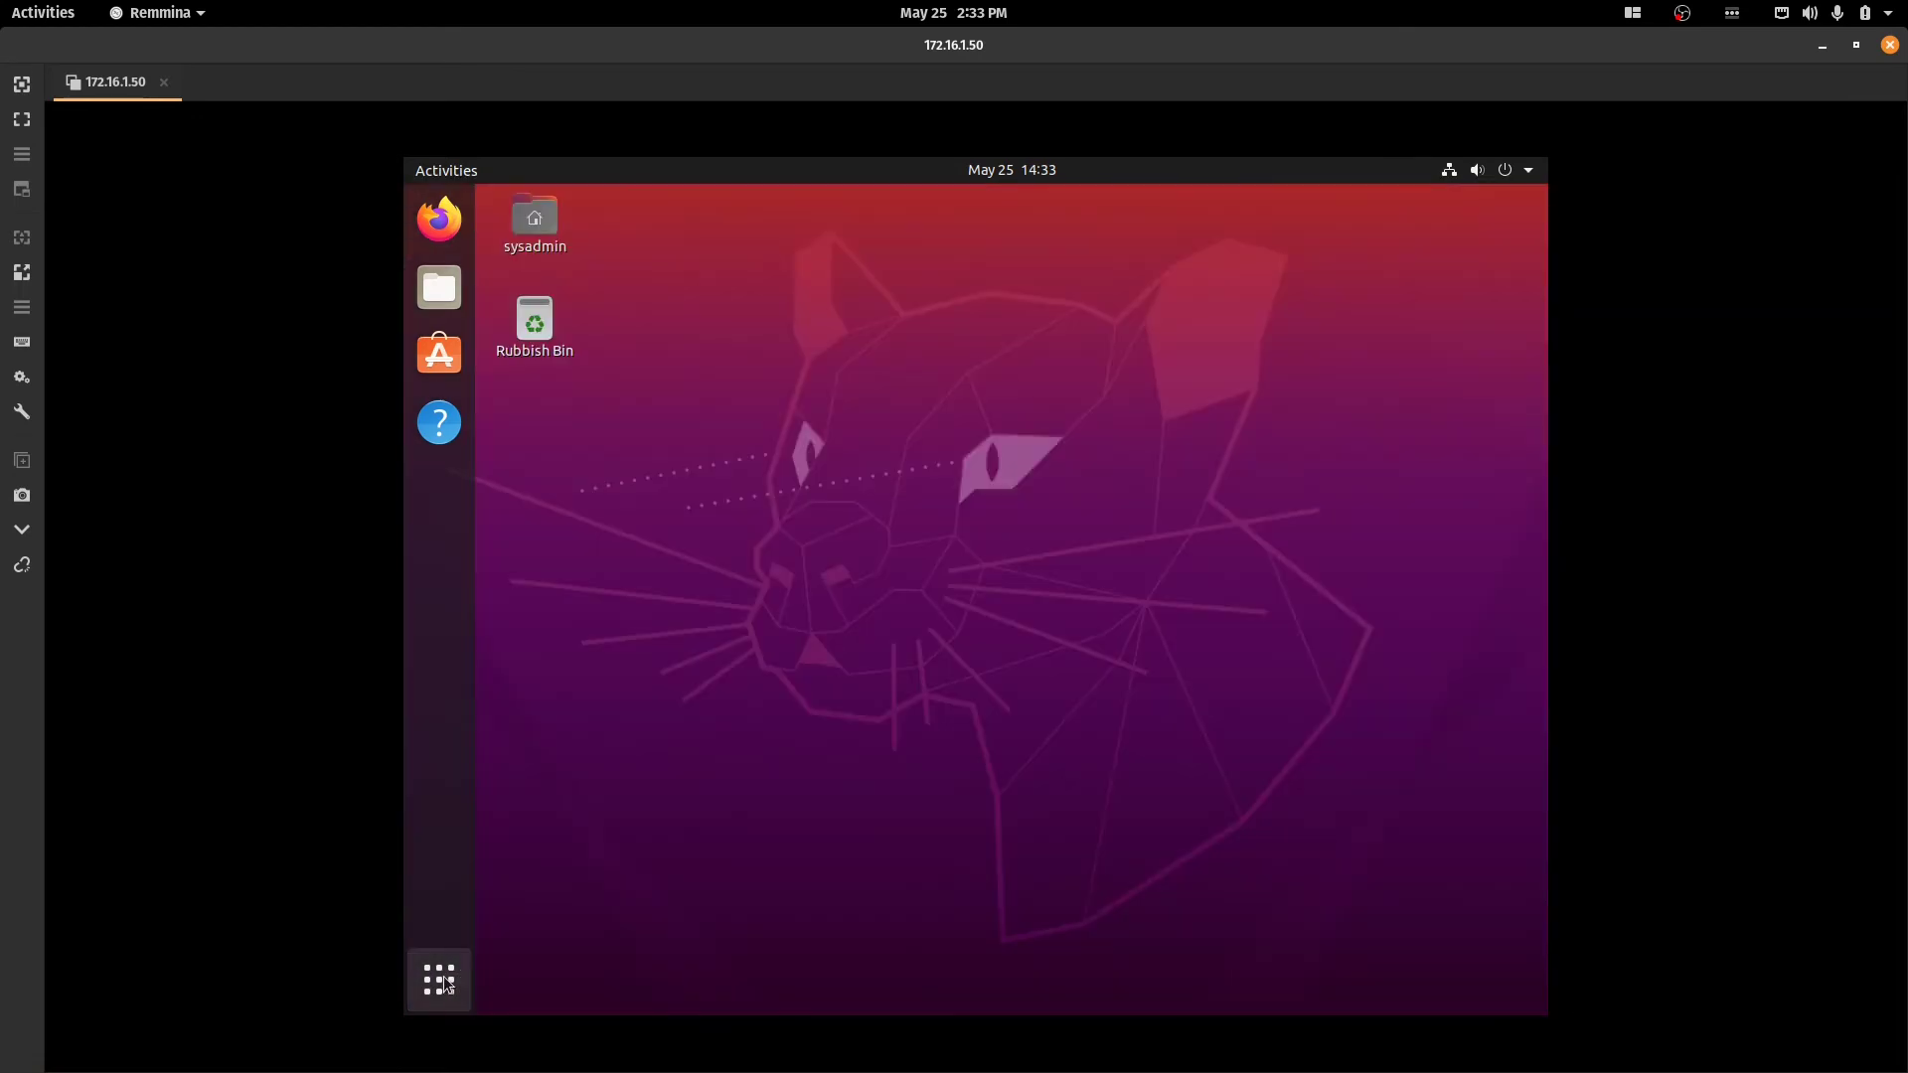
pyautogui.click(445, 983)
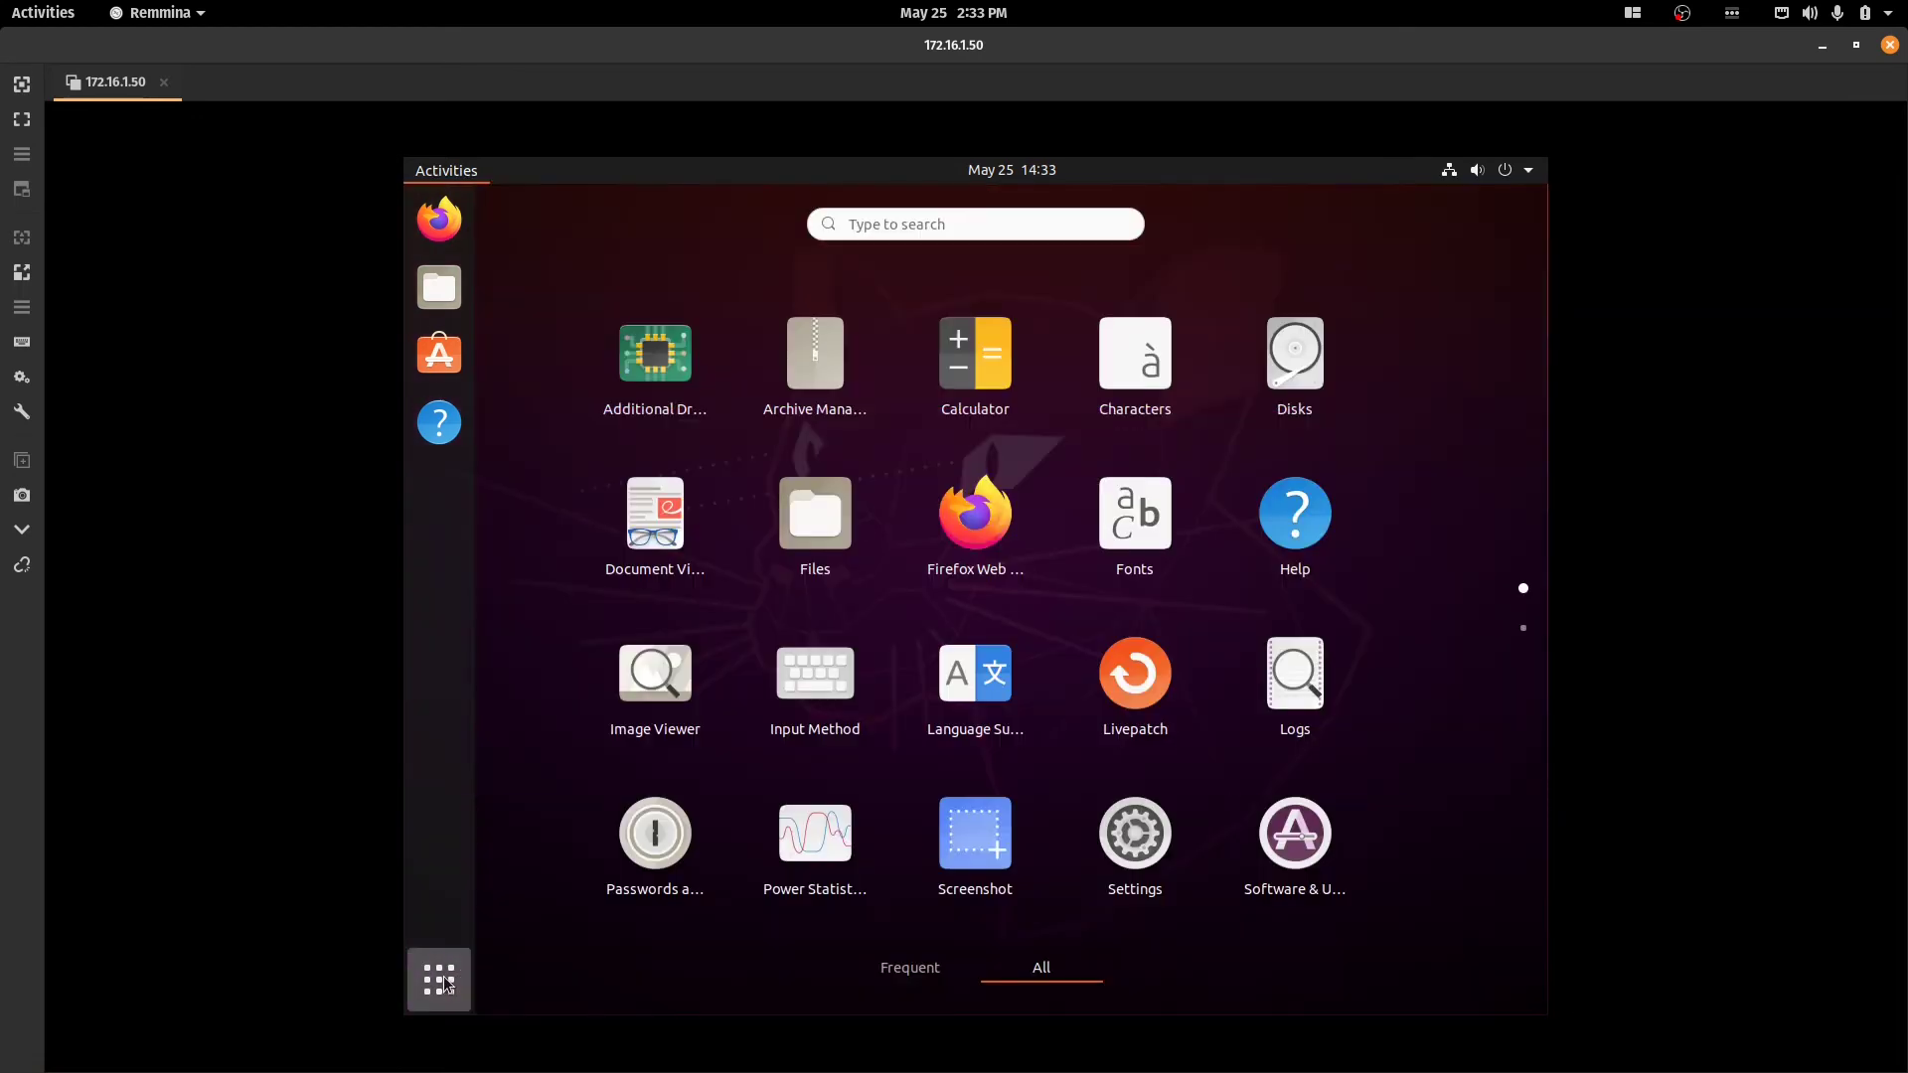
pyautogui.click(445, 984)
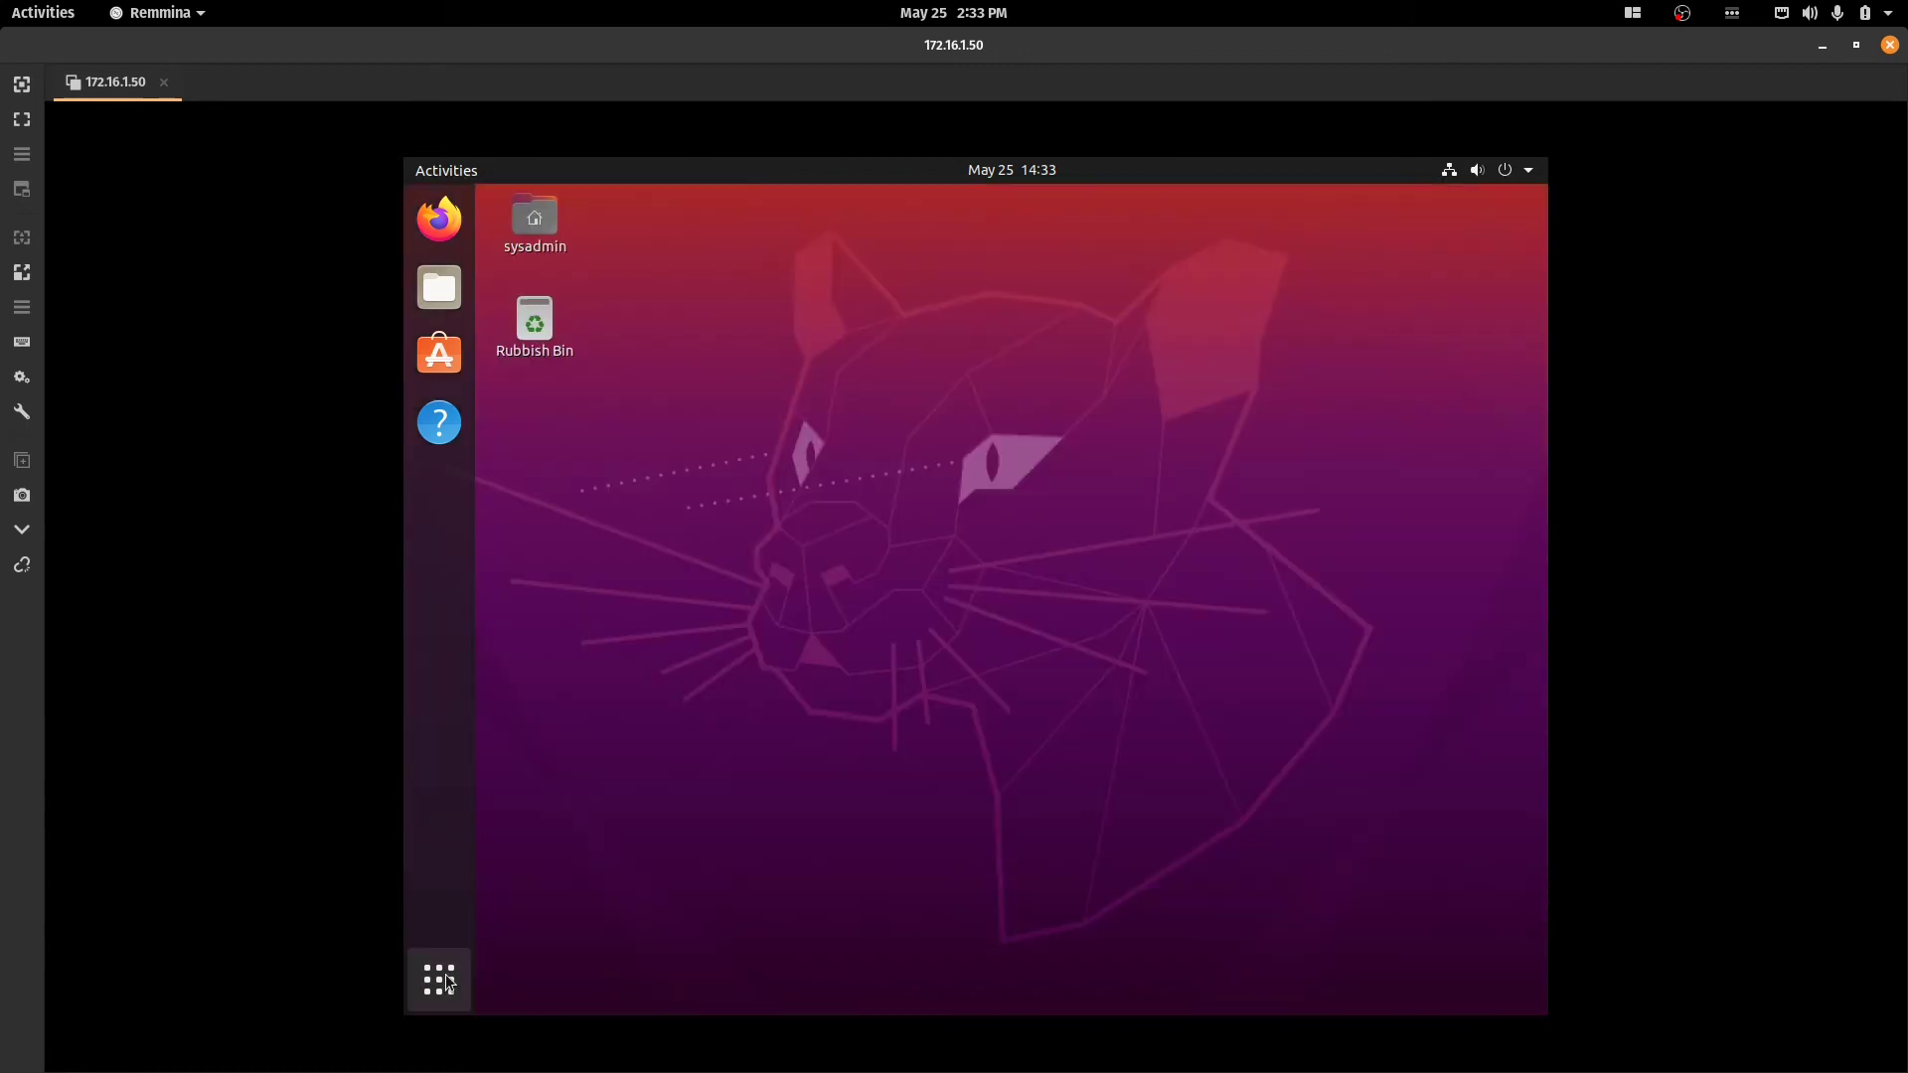
pyautogui.click(443, 982)
pyautogui.click(443, 982)
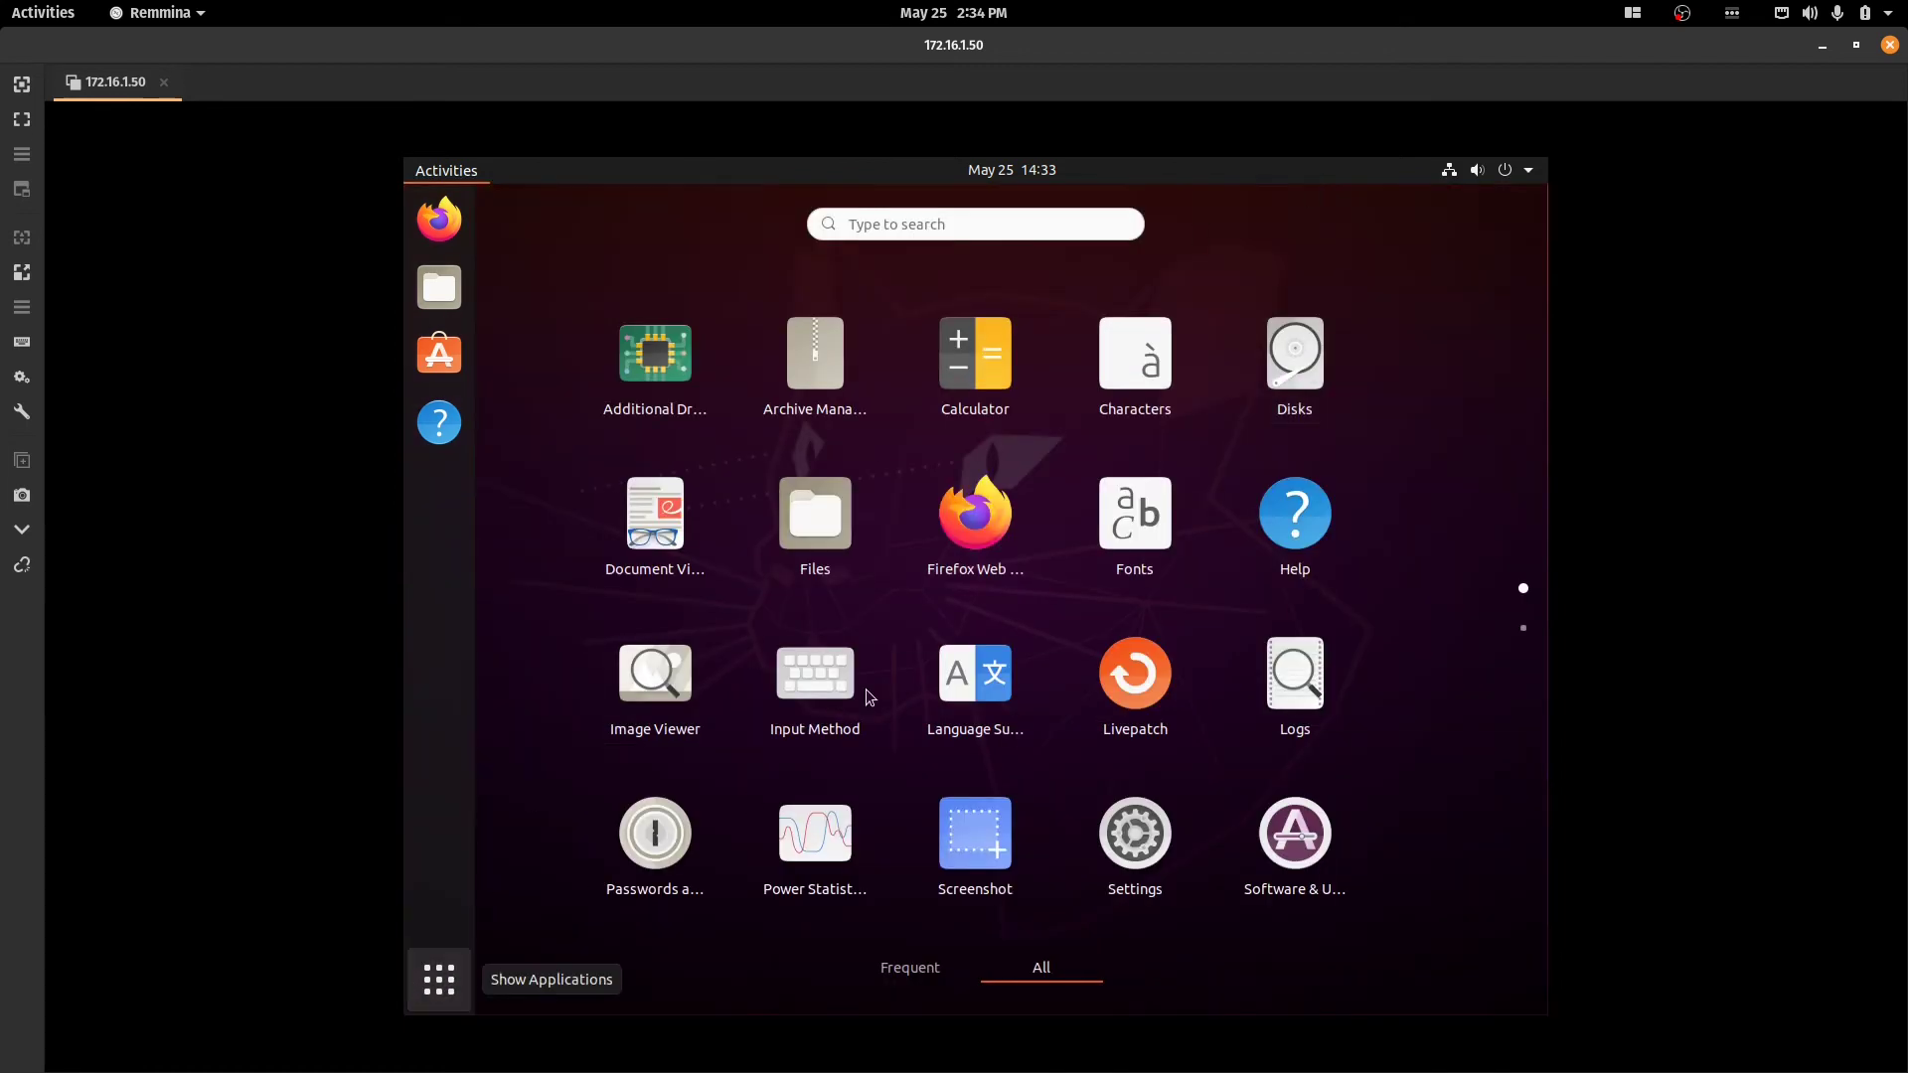
# Restore the session window to maximized and bring the remote application grid up for good.
pyautogui.doubleClick(1219, 44)
pyautogui.doubleClick(1173, 76)
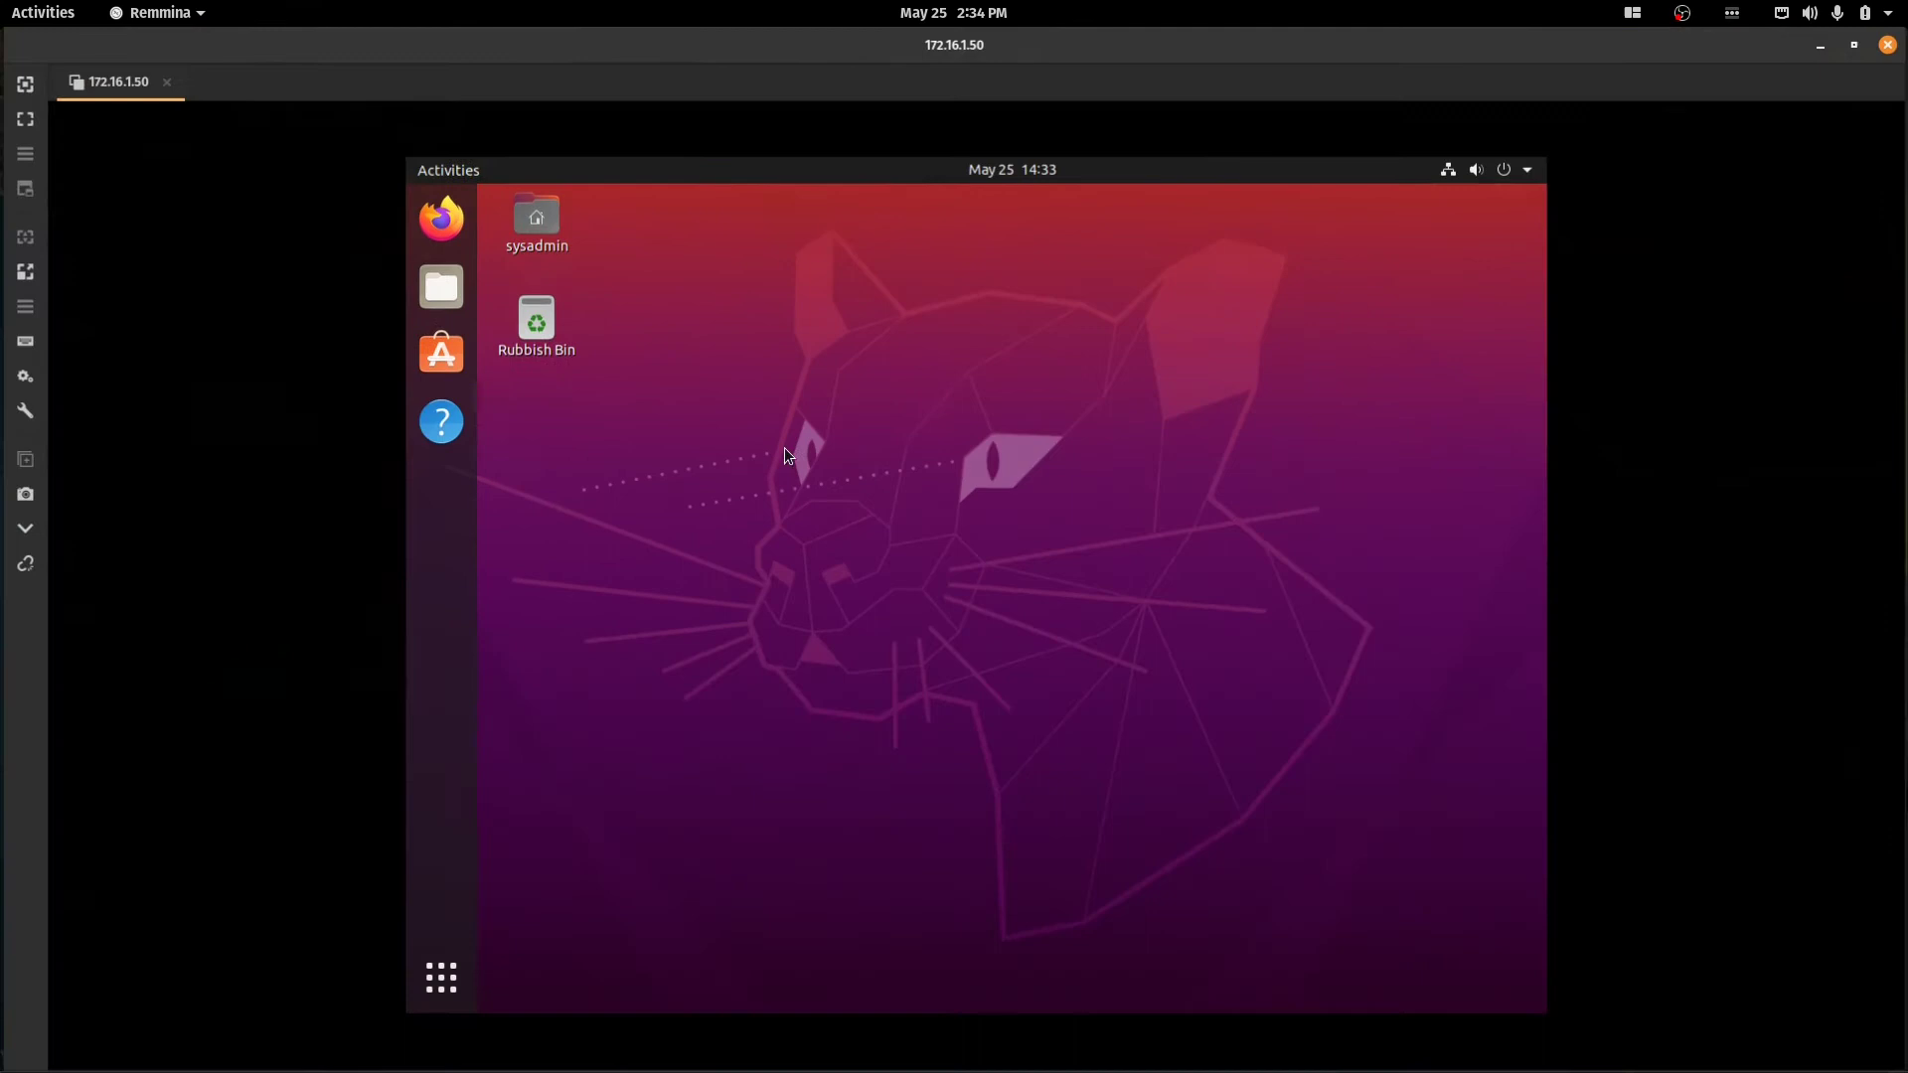
pyautogui.doubleClick(443, 982)
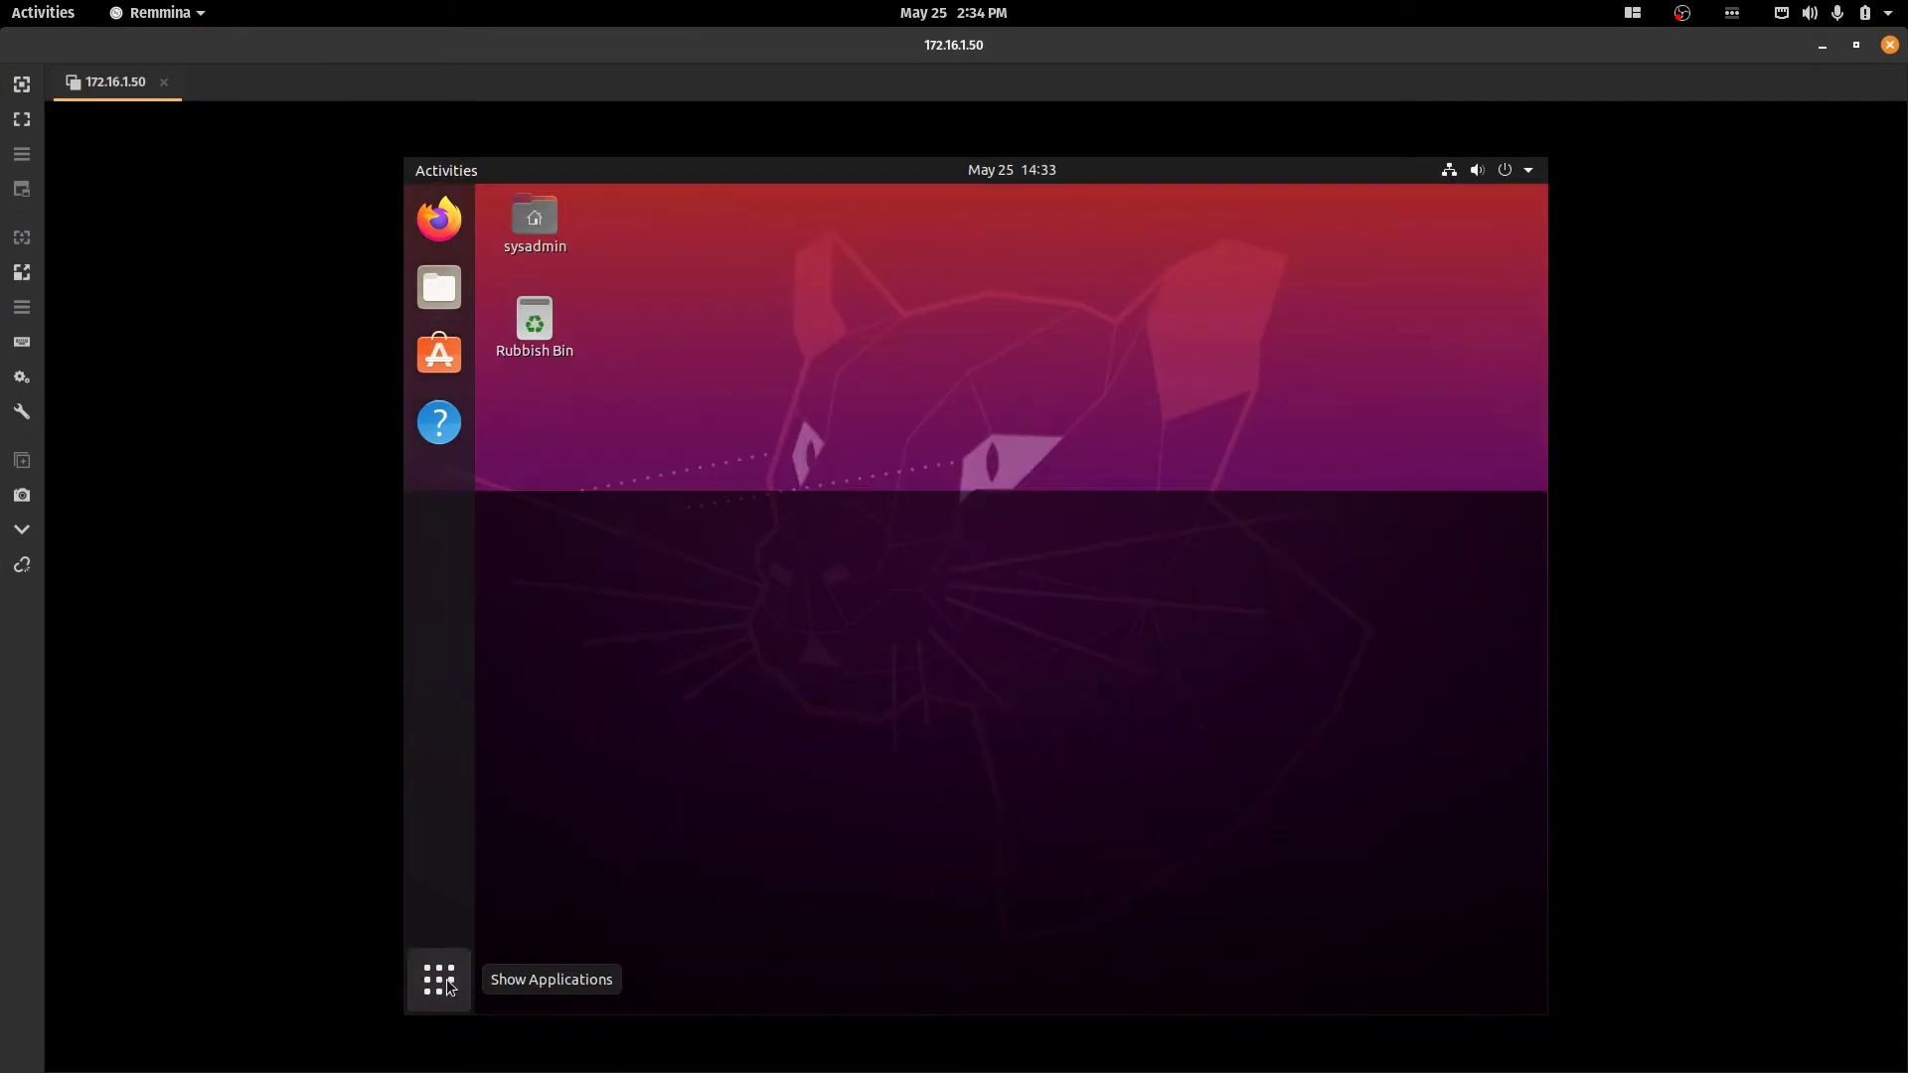
pyautogui.click(443, 981)
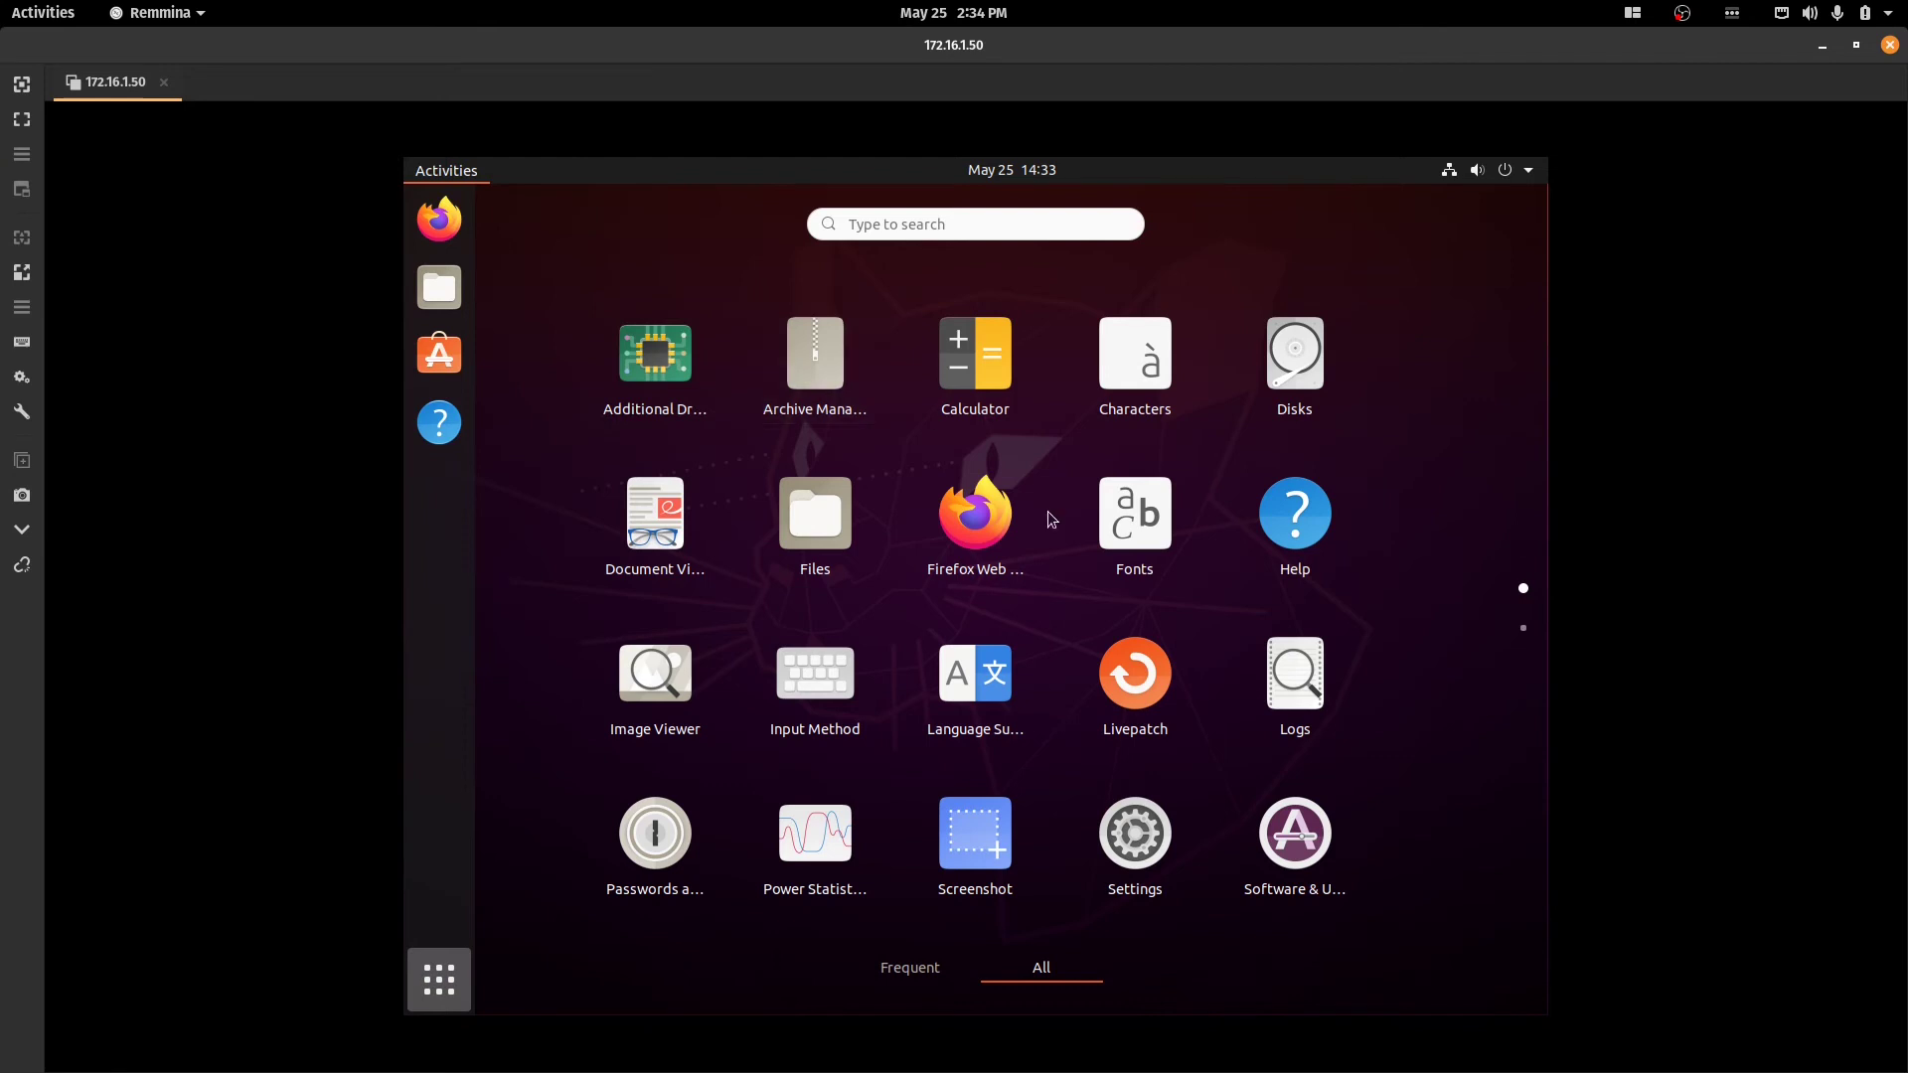
pyautogui.click(438, 219)
pyautogui.press('super')
pyautogui.press('super')
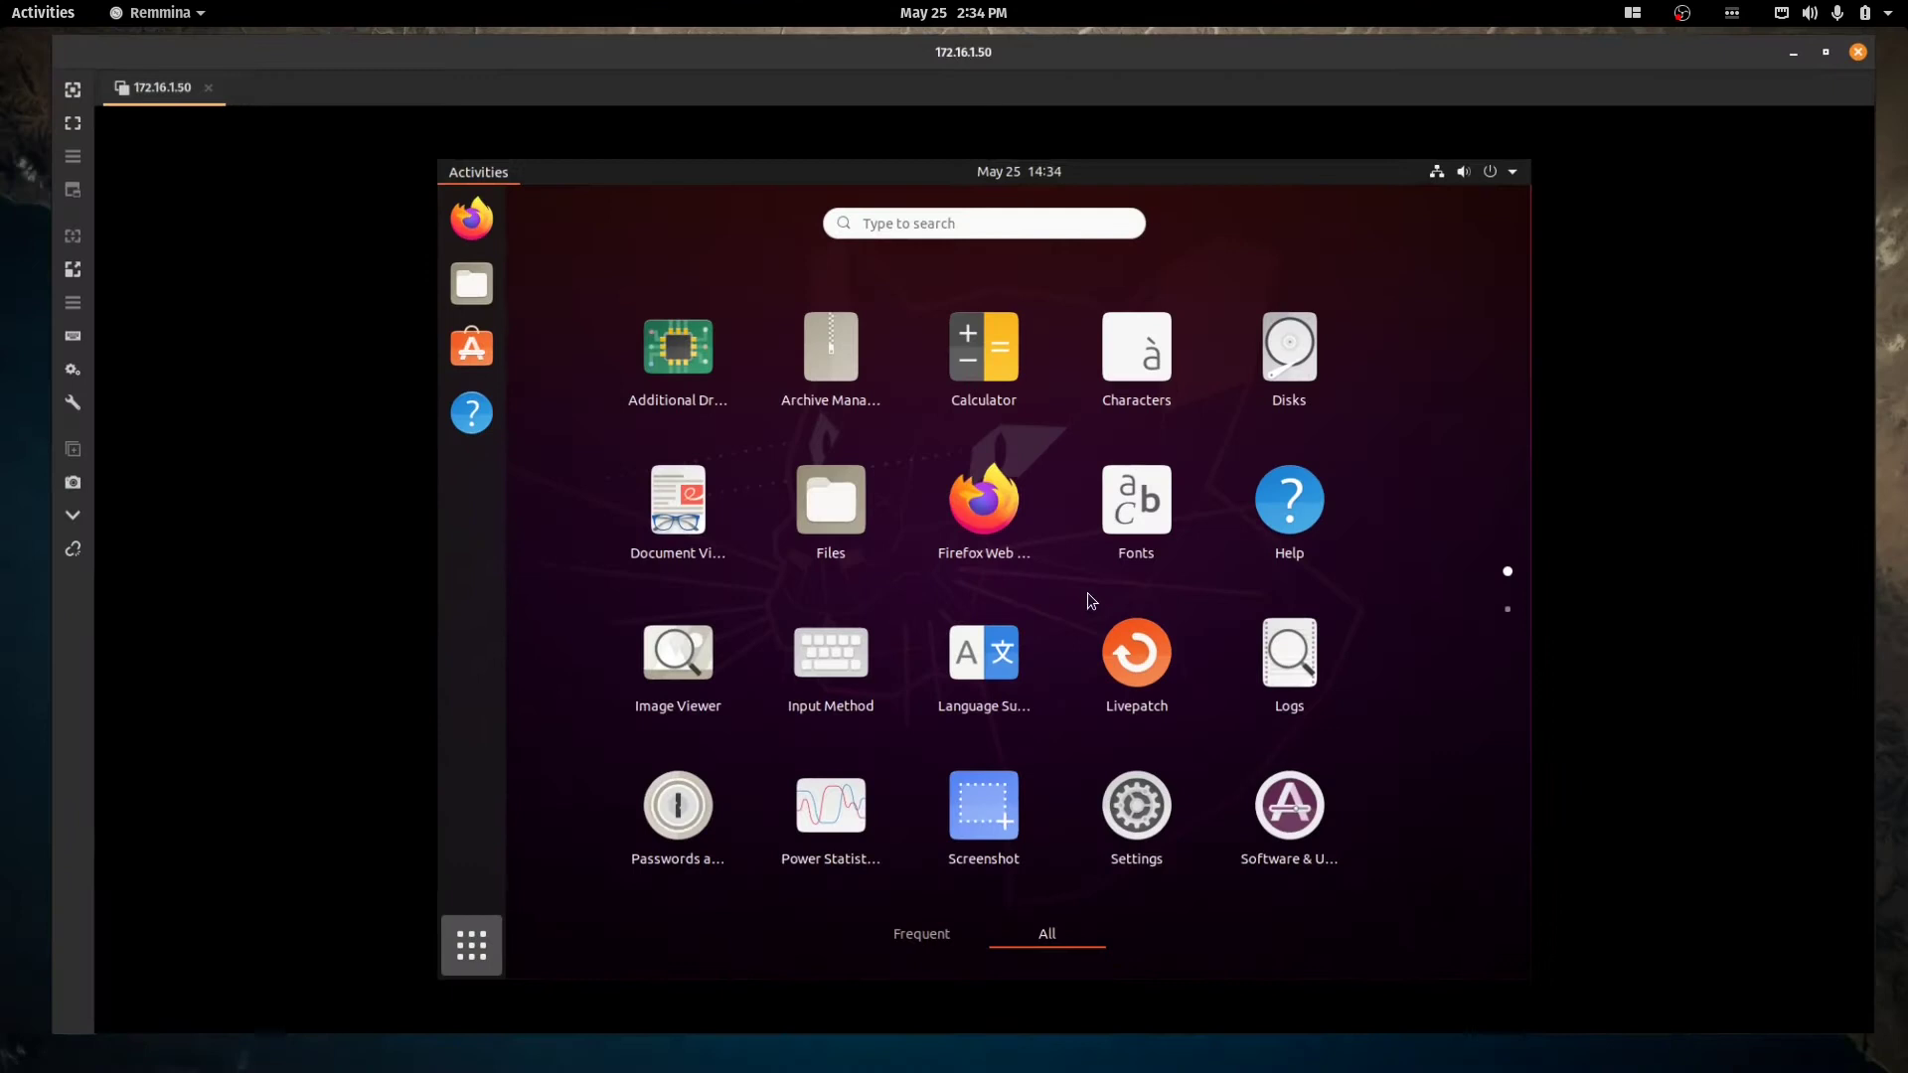
# Open remote Settings from the app grid, confirm Screen Sharing is Active, then close it.
pyautogui.click(1125, 820)
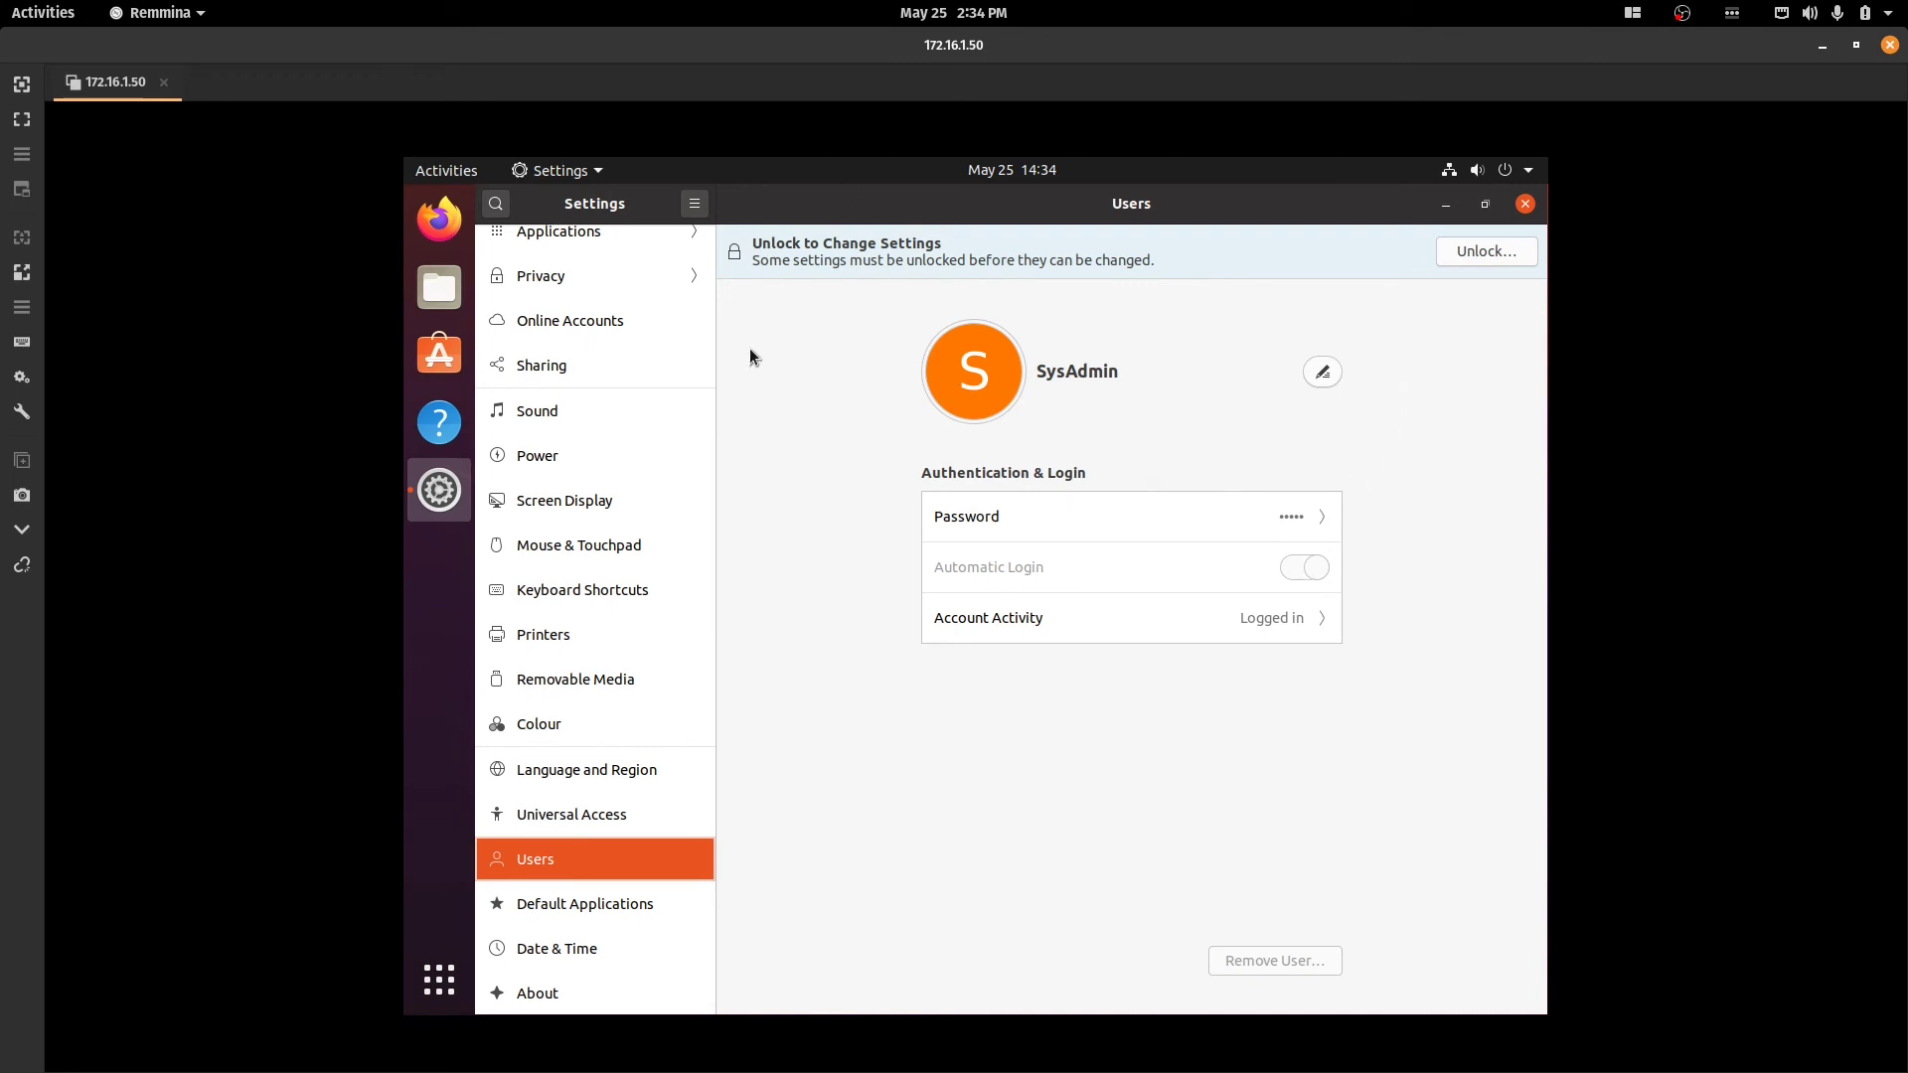
pyautogui.click(1525, 205)
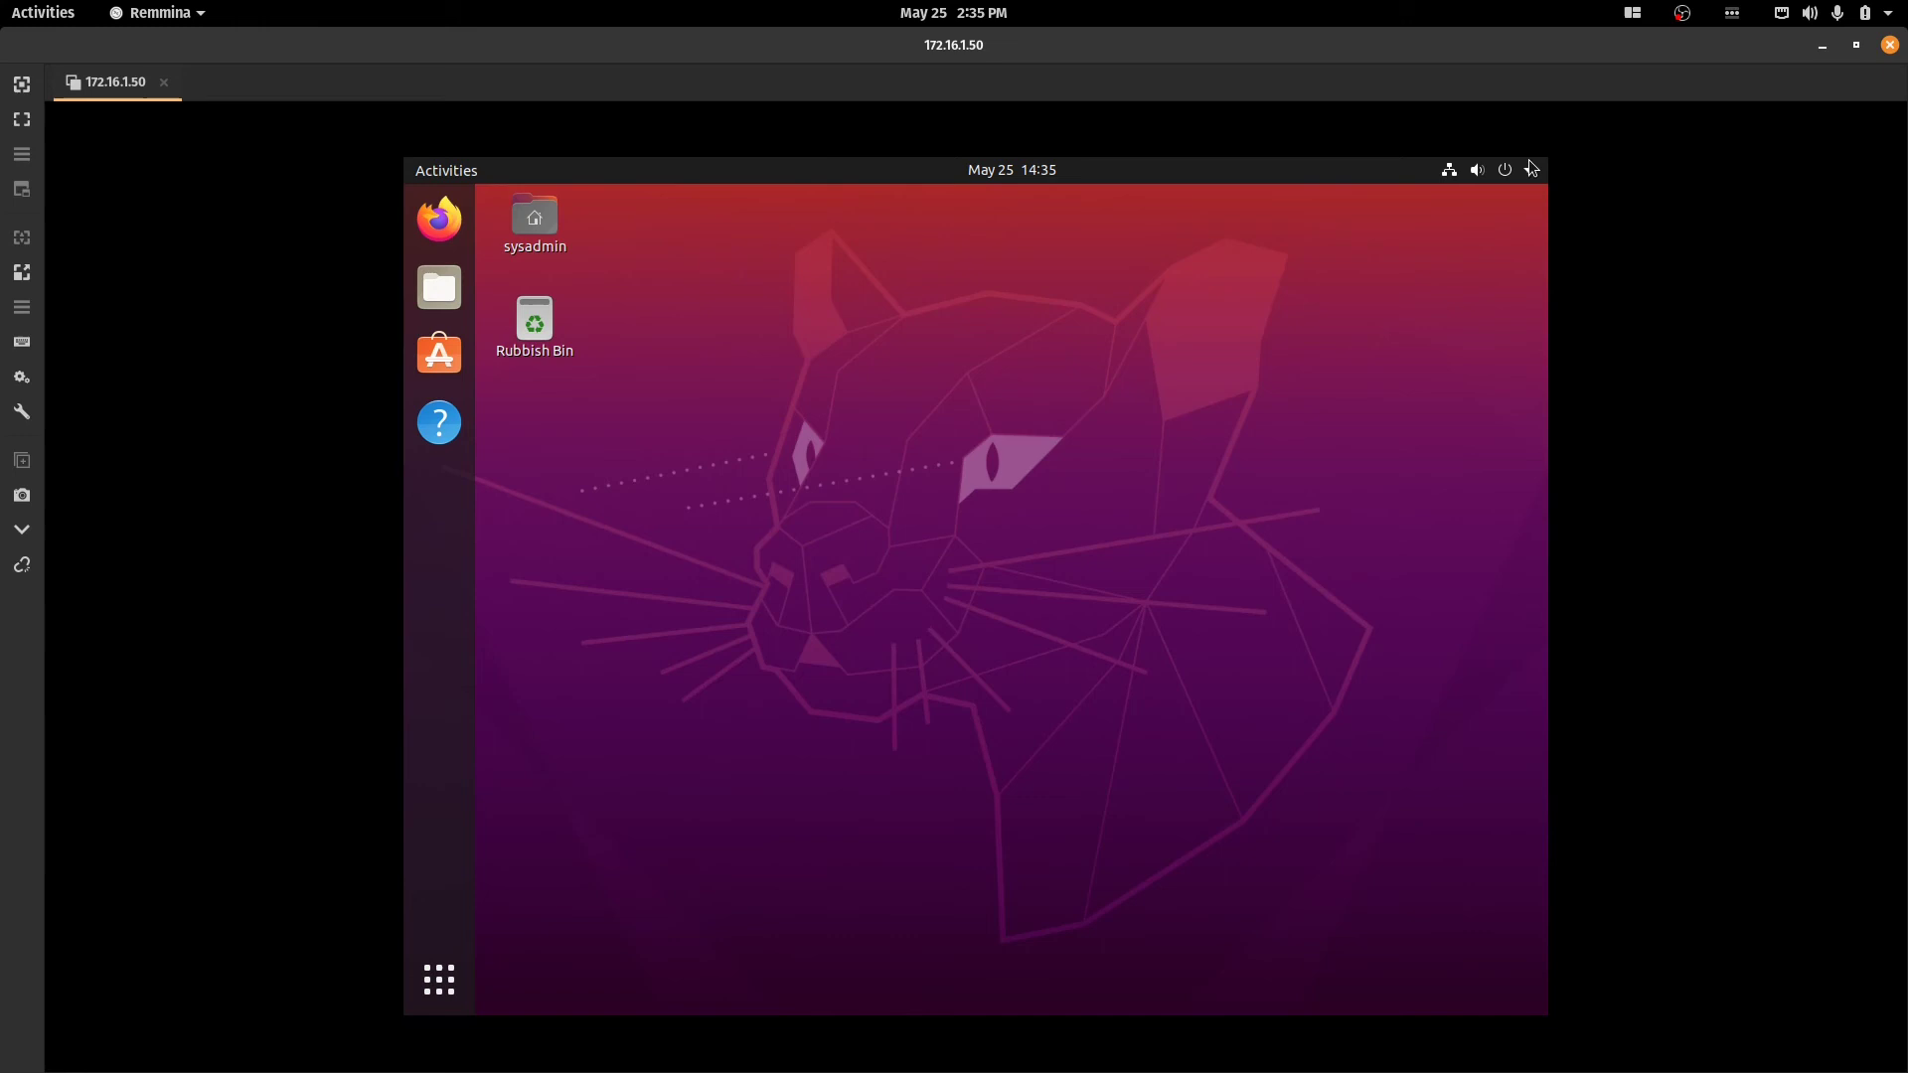